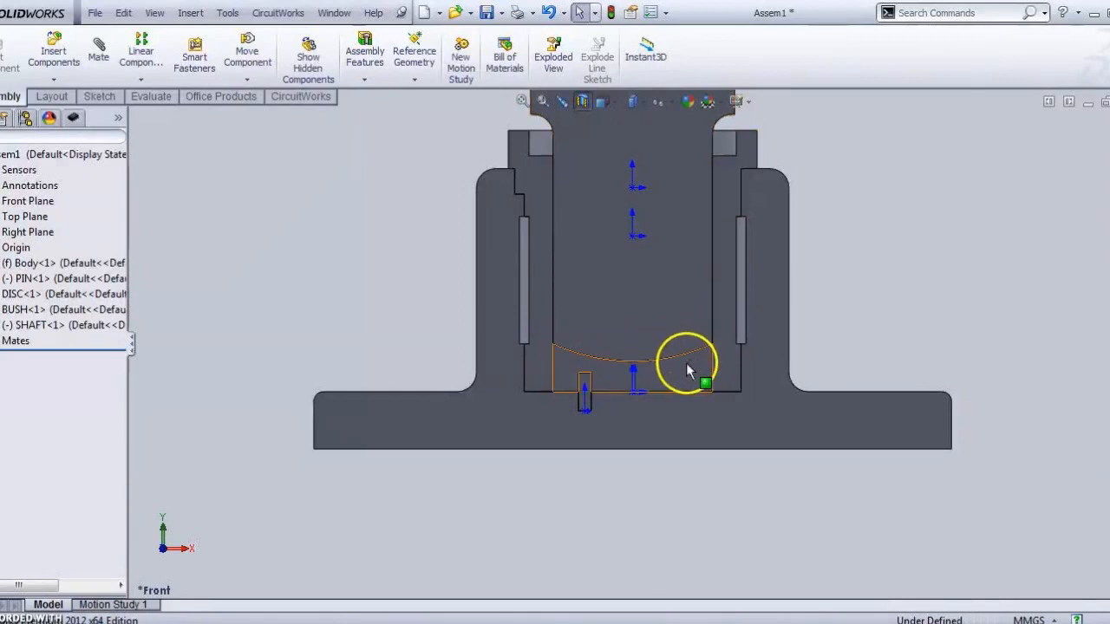
Step: Fit and orbit the assembly into 3D, then check the reference PDF
scroll(659, 369, down, 5)
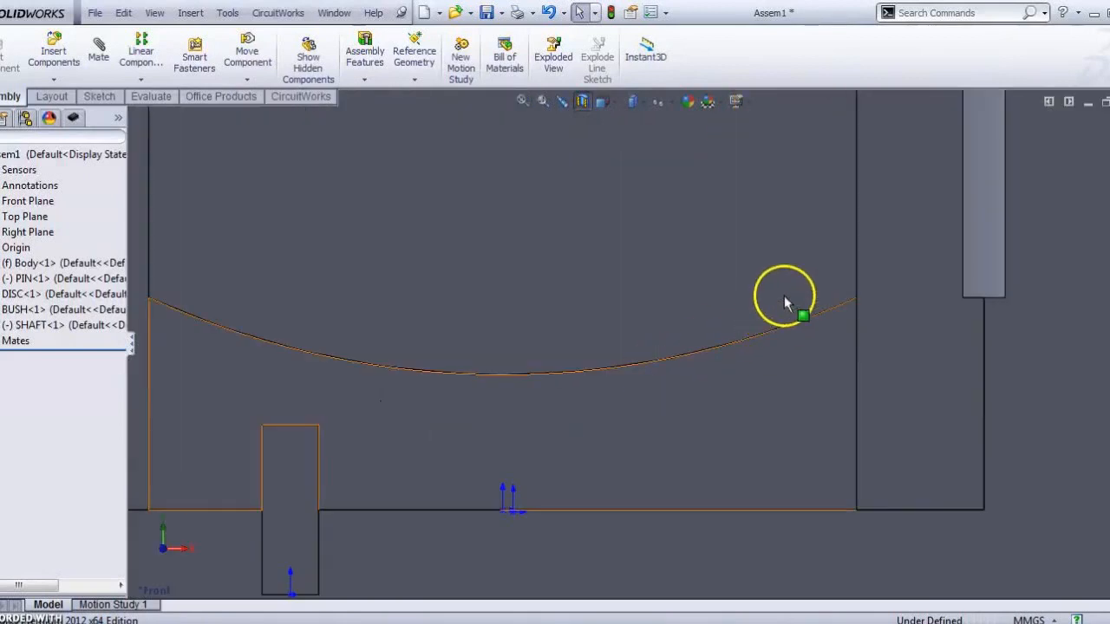
scroll(559, 390, up, 4)
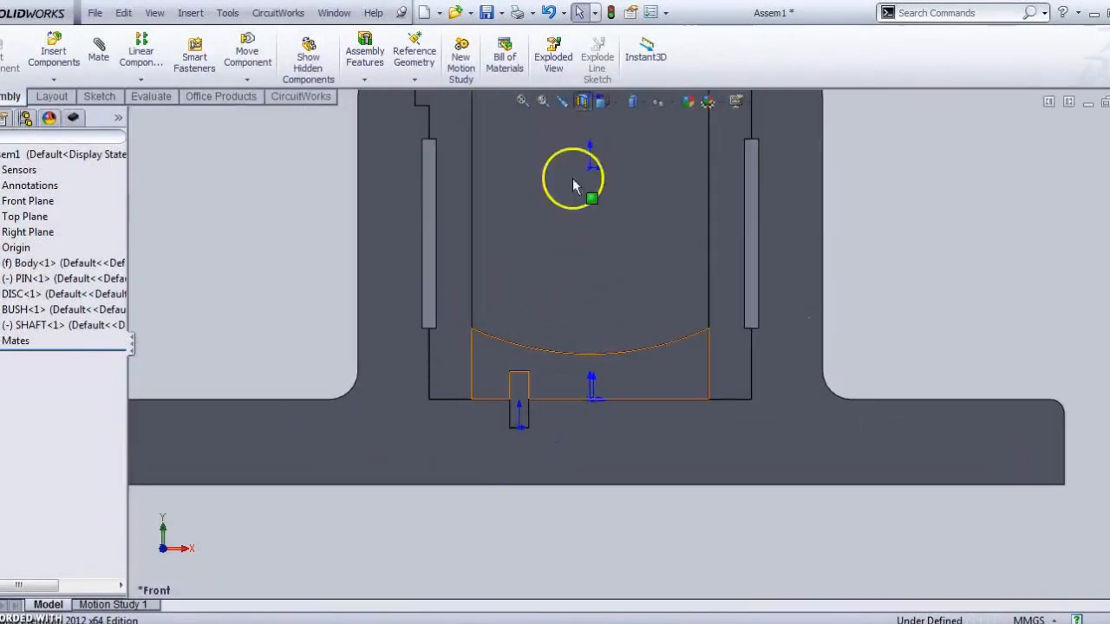
scroll(545, 378, down, 2)
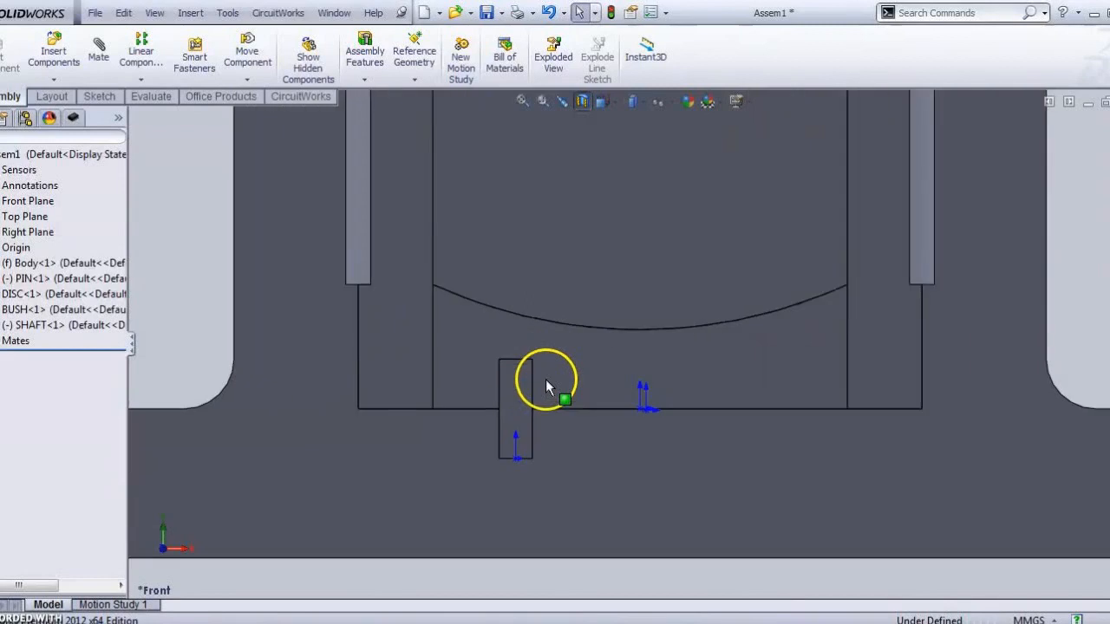
key(f)
mouse_move(711, 327)
middle_down()
mouse_move(677, 364)
mouse_move(732, 321)
mouse_move(693, 338)
middle_up()
click(364, 623)
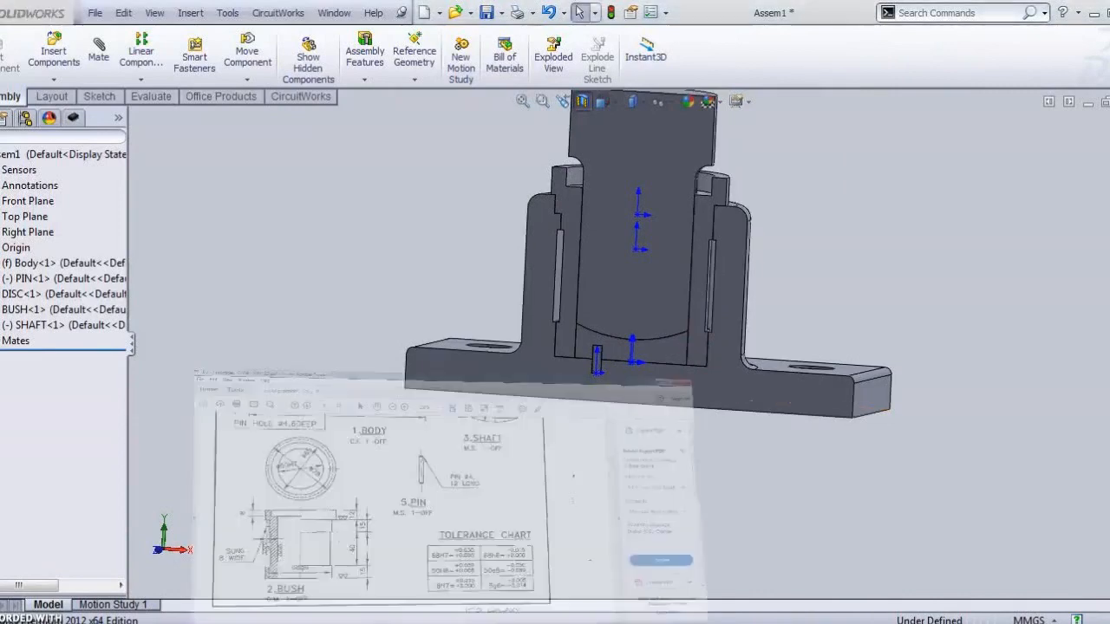
scroll(519, 421, down, 5)
scroll(520, 420, down, 15)
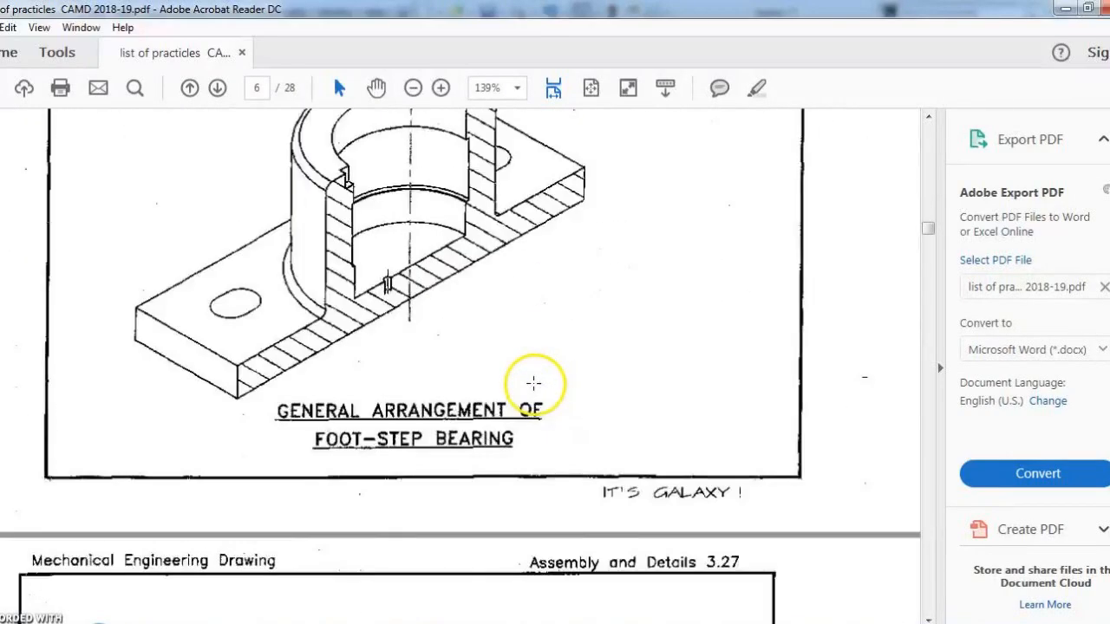
scroll(534, 386, down, 8)
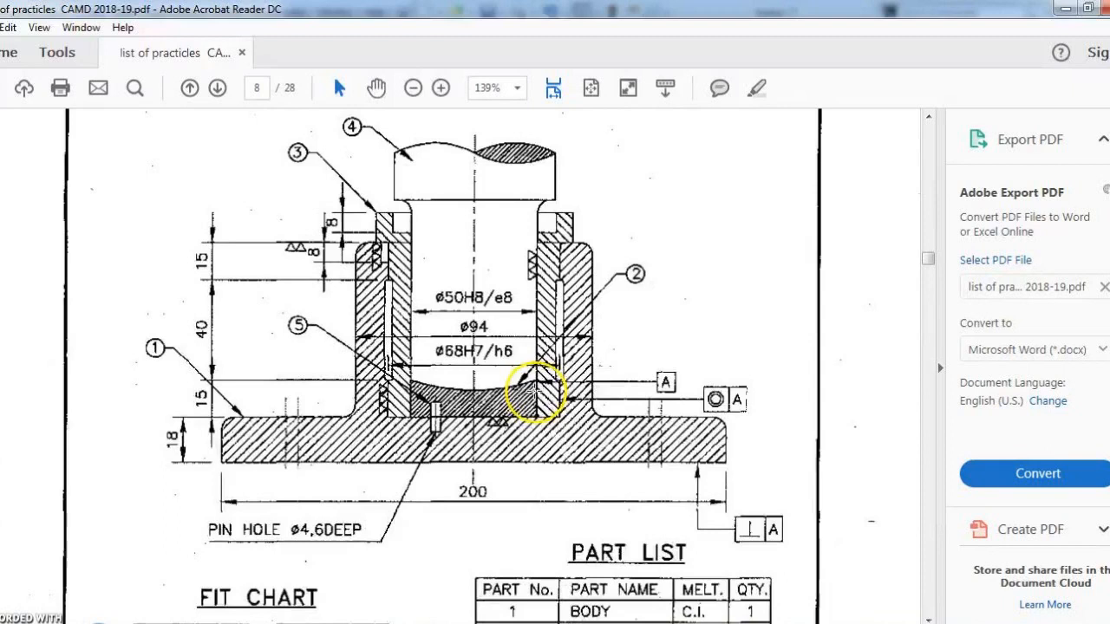
scroll(525, 395, down, 3)
scroll(555, 290, up, 4)
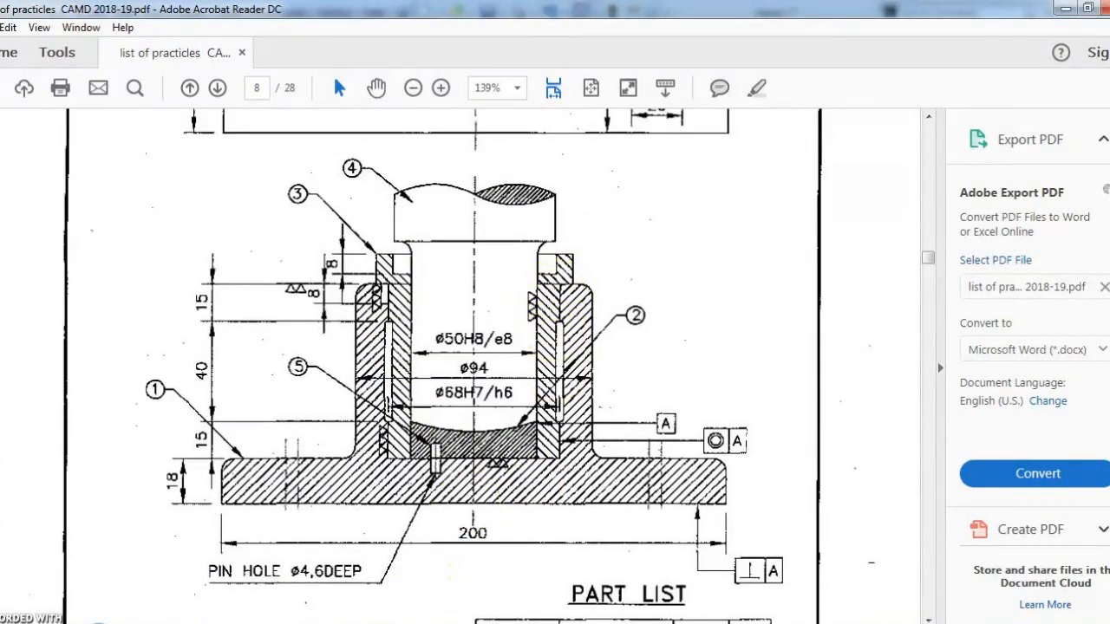
click(405, 622)
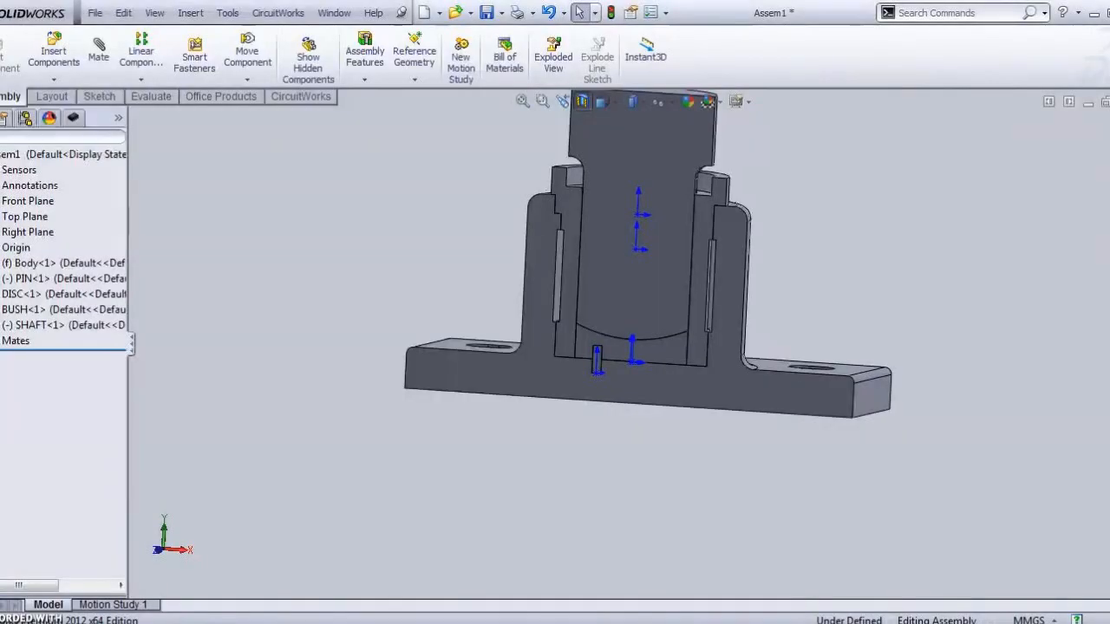
Step: Turn off the section cut to show the full assembly and start a Save As
middle_drag(641, 460, 652, 427)
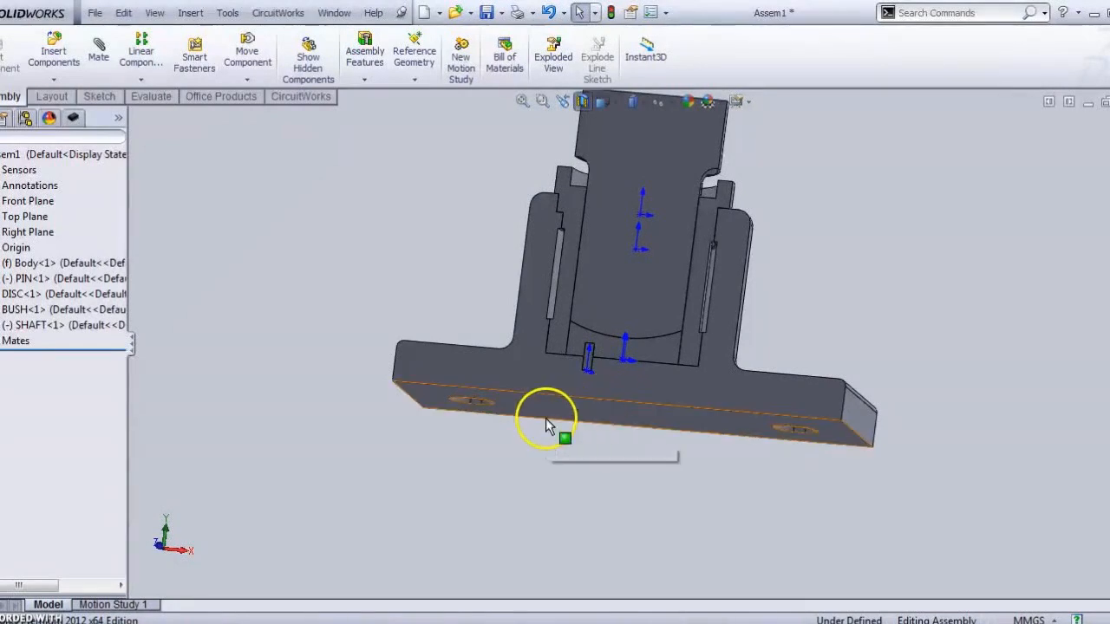
click(581, 101)
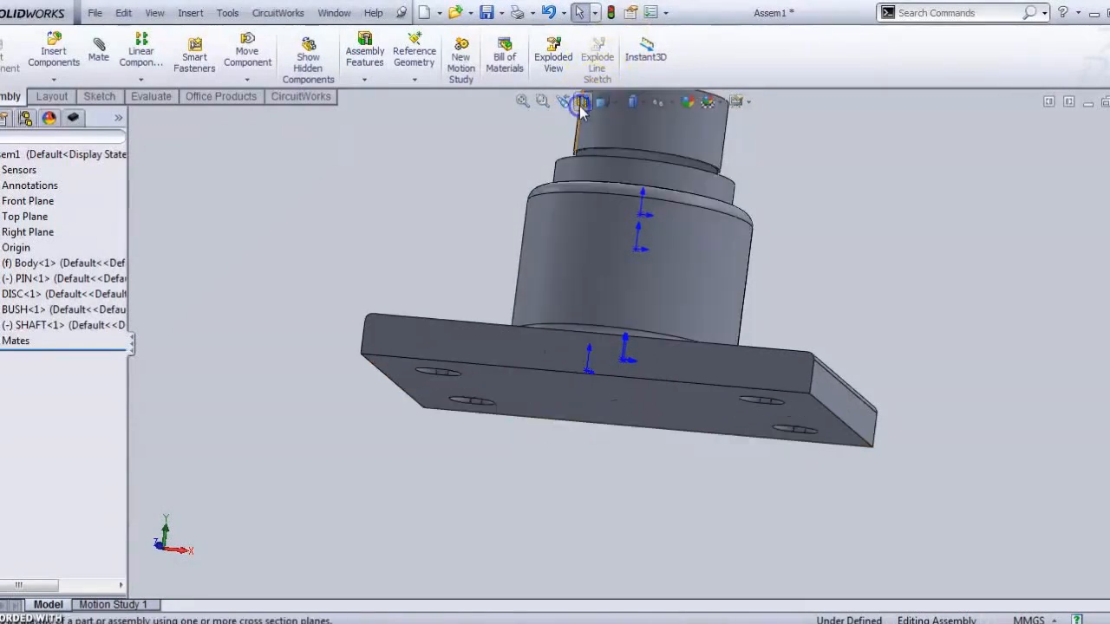
click(486, 14)
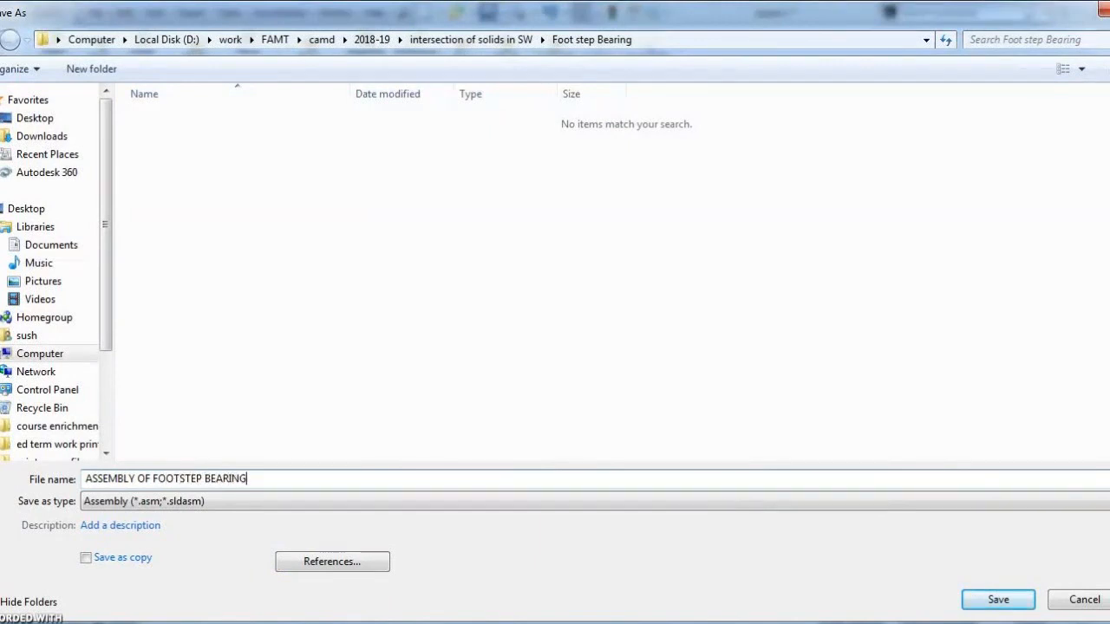
Step: Save the assembly as 'ASSEMBLY OF FOOTSTEP BEARING.SLDASM' and close the document
click(988, 607)
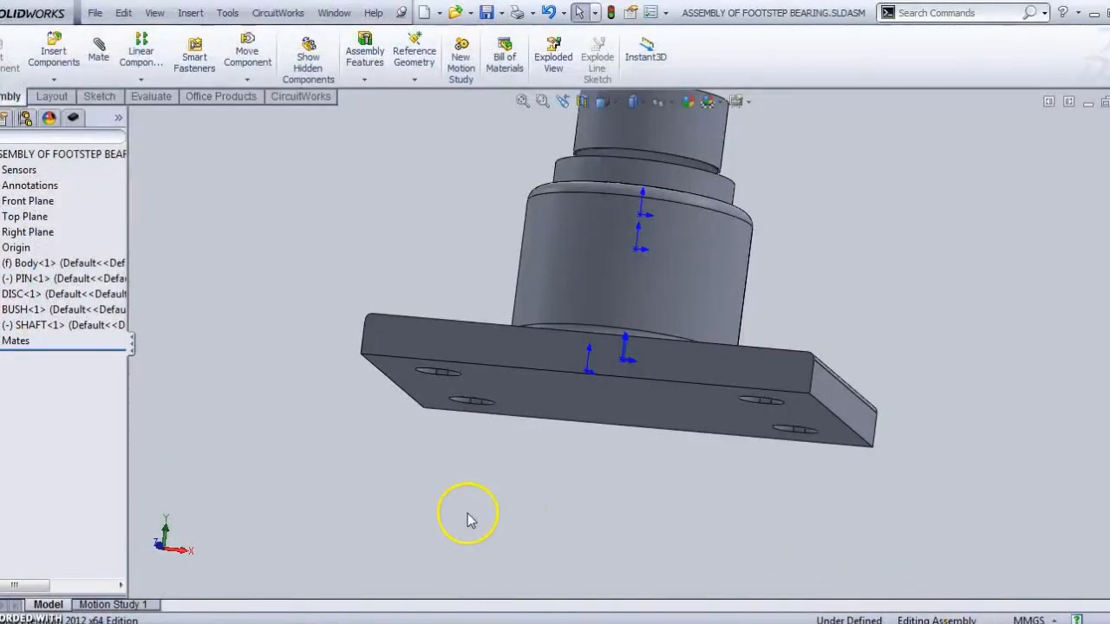
scroll(294, 467, up, 4)
scroll(358, 369, down, 2)
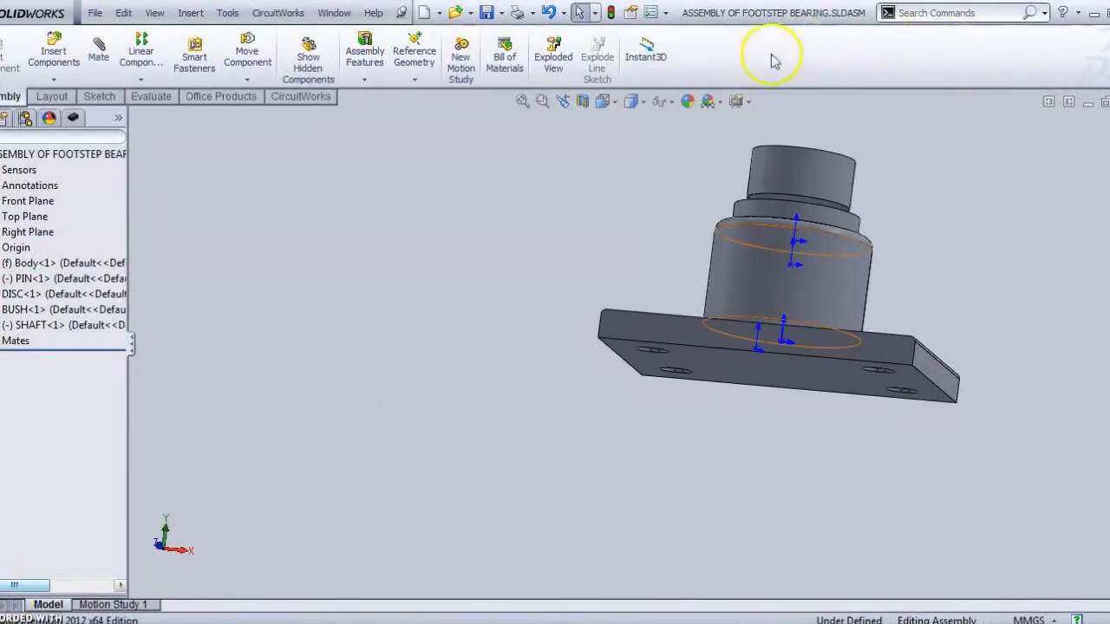
click(490, 18)
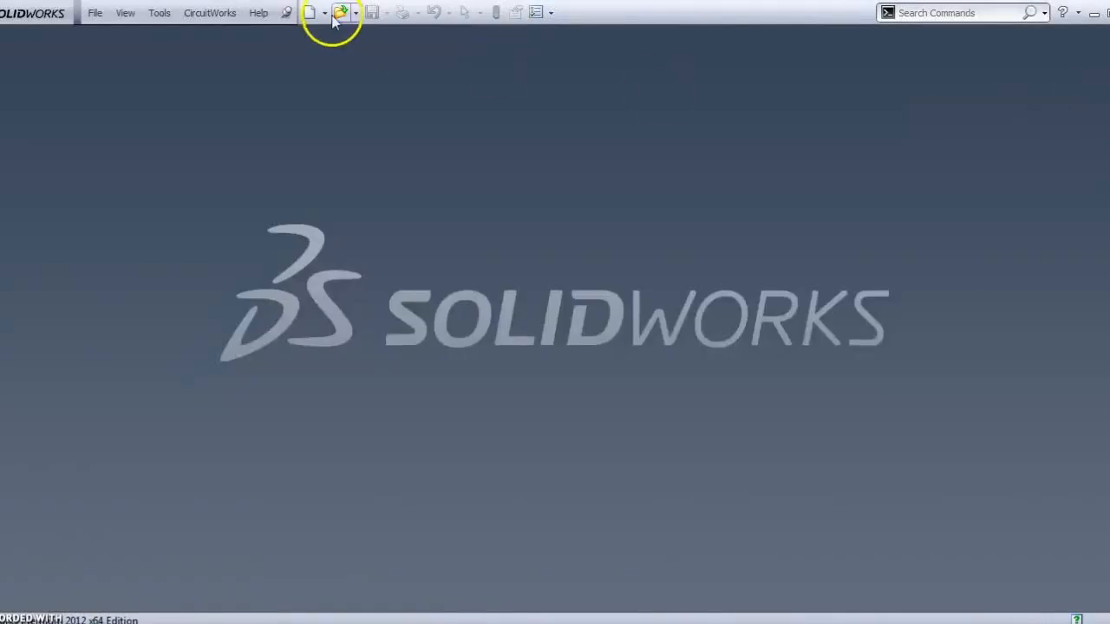
Step: Create a new SolidWorks Drawing document
click(104, 14)
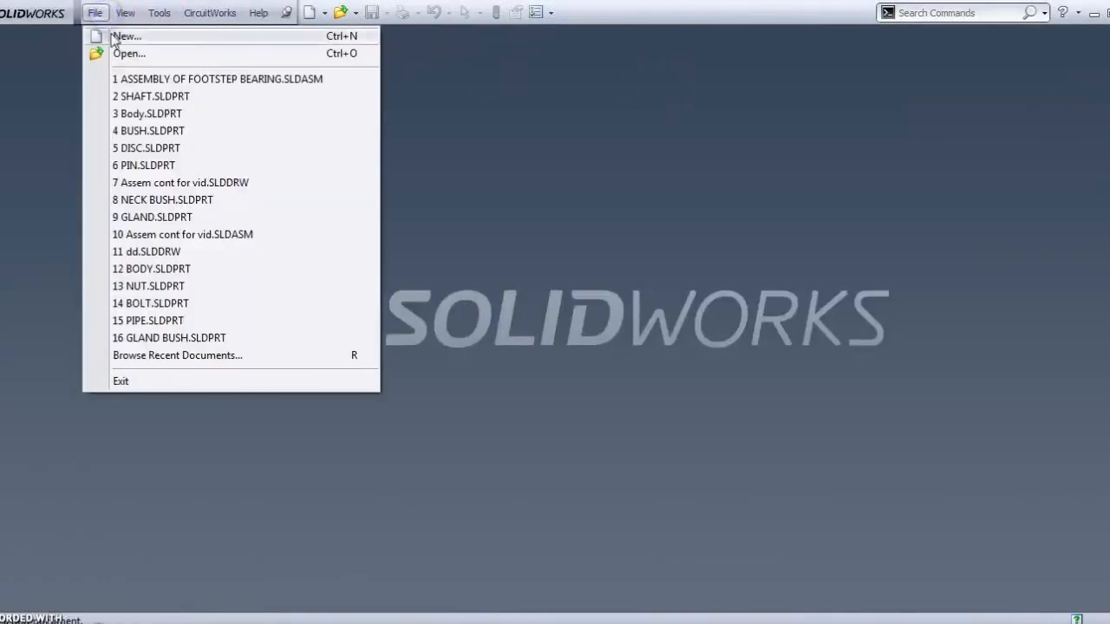
click(122, 36)
click(473, 418)
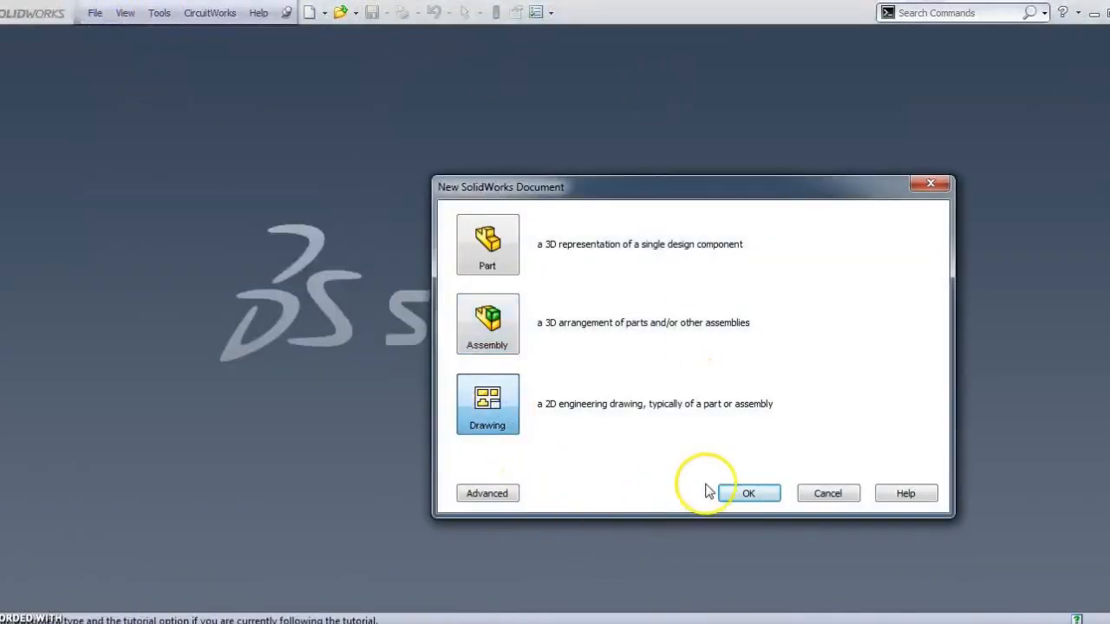
click(735, 490)
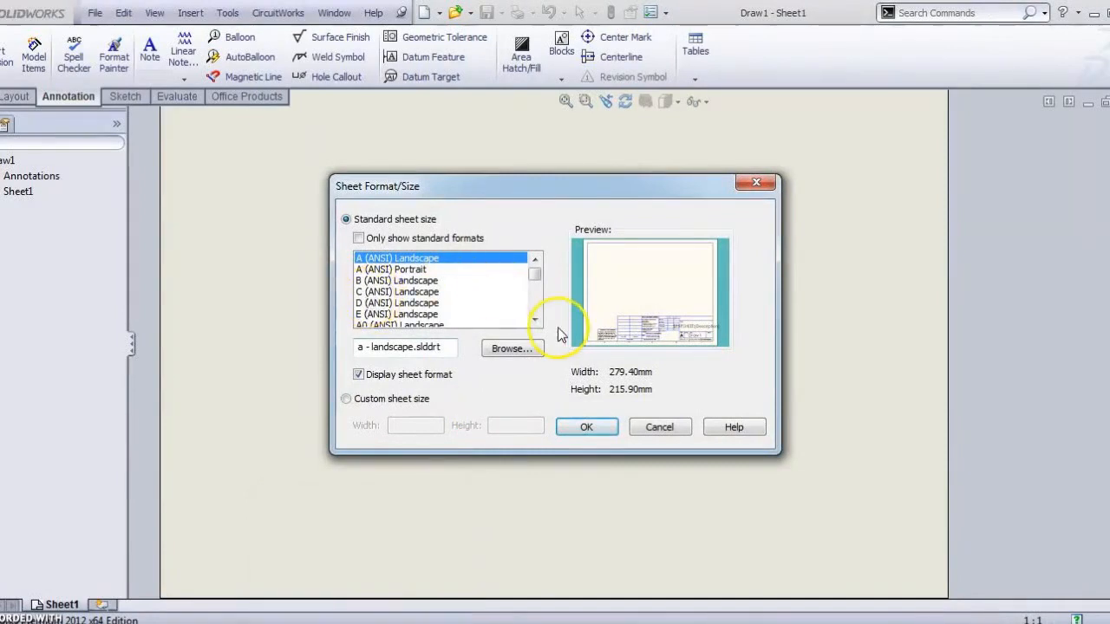
Step: Choose the A3 (ISO) sheet format for the new drawing
click(535, 320)
click(534, 321)
click(534, 321)
click(534, 320)
click(534, 321)
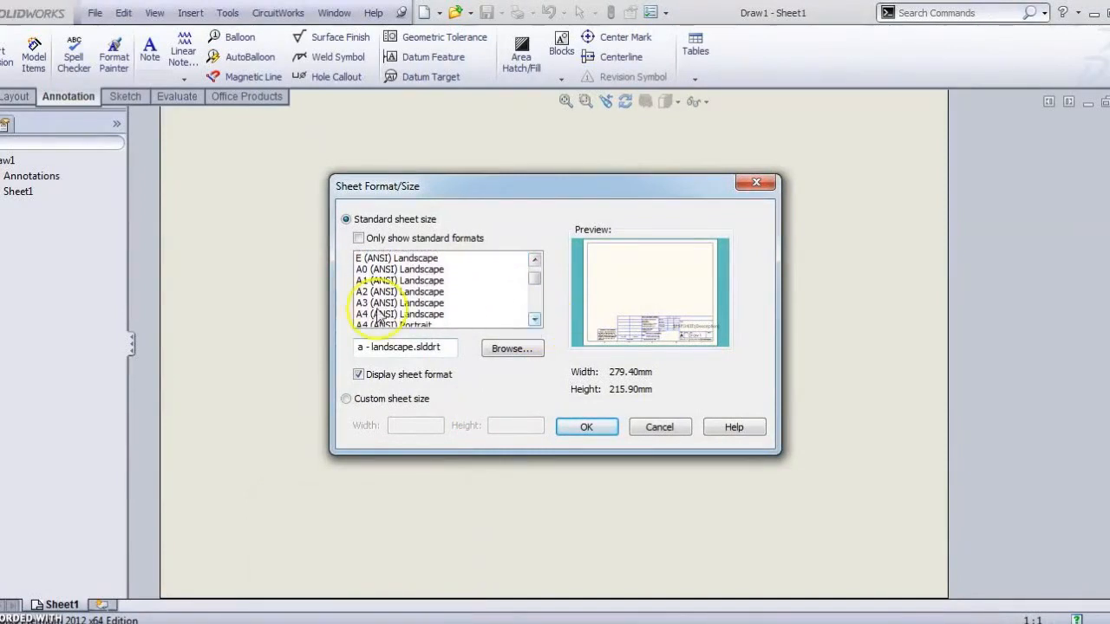
click(534, 321)
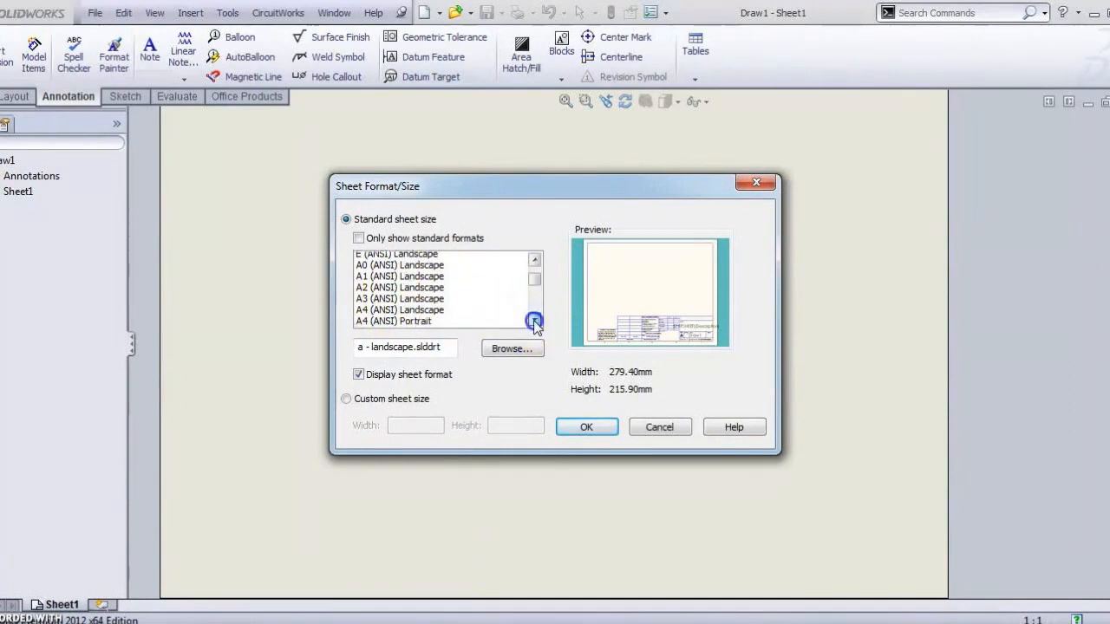
mouse_move(535, 275)
mouse_down()
mouse_move(535, 263)
mouse_move(535, 283)
mouse_up()
click(378, 281)
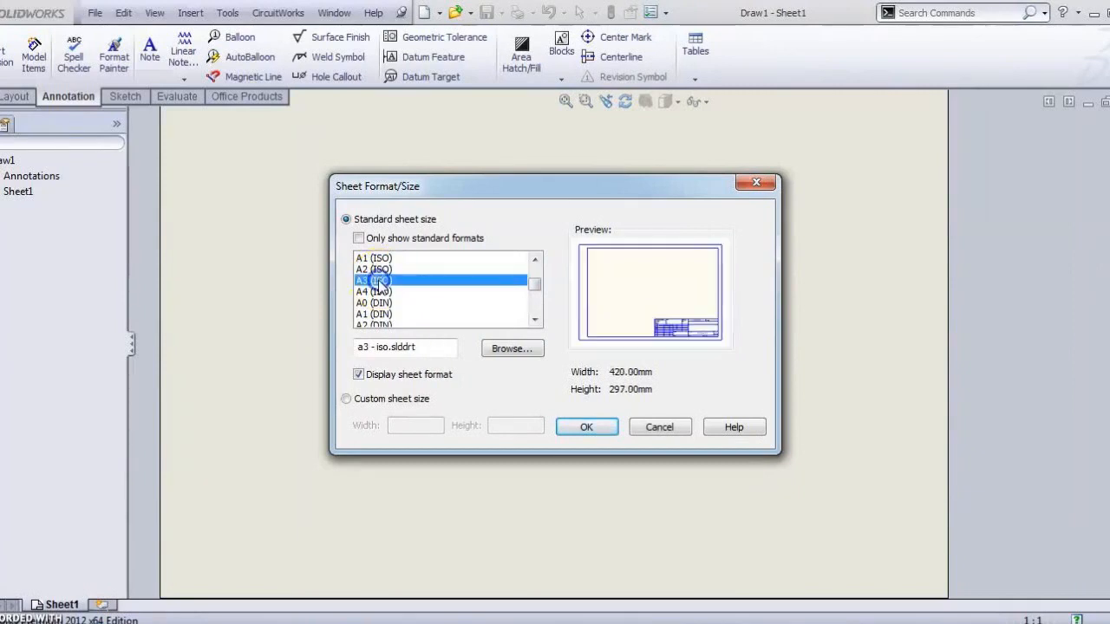
click(586, 425)
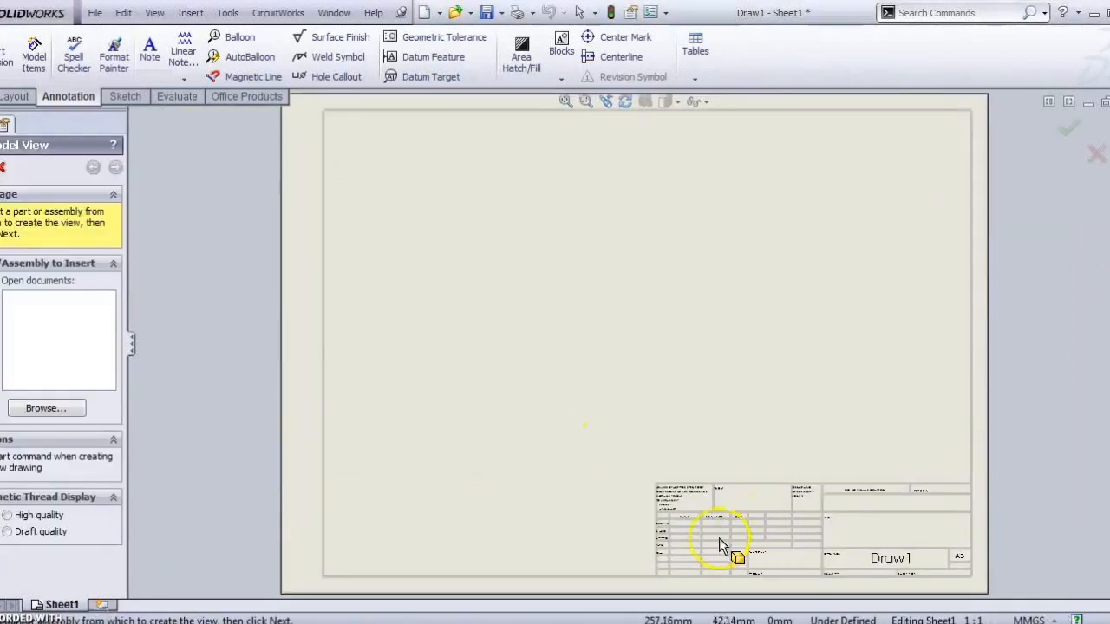
Step: Dismiss the Model View prompt, then enter and exit Sheet Format1 editing
scroll(784, 520, down, 3)
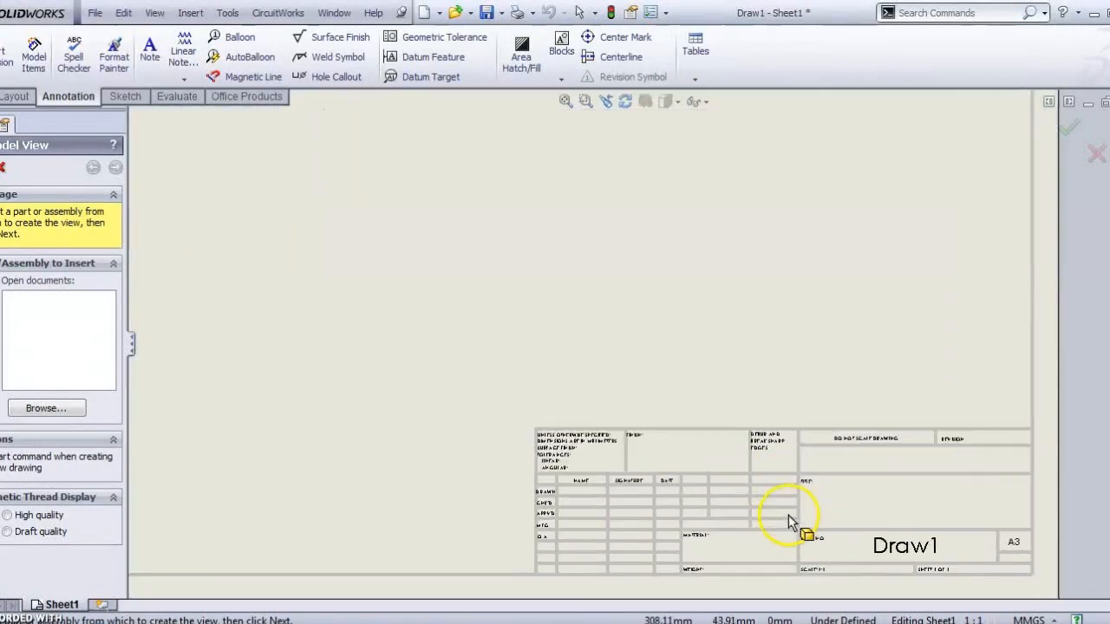
click(3, 169)
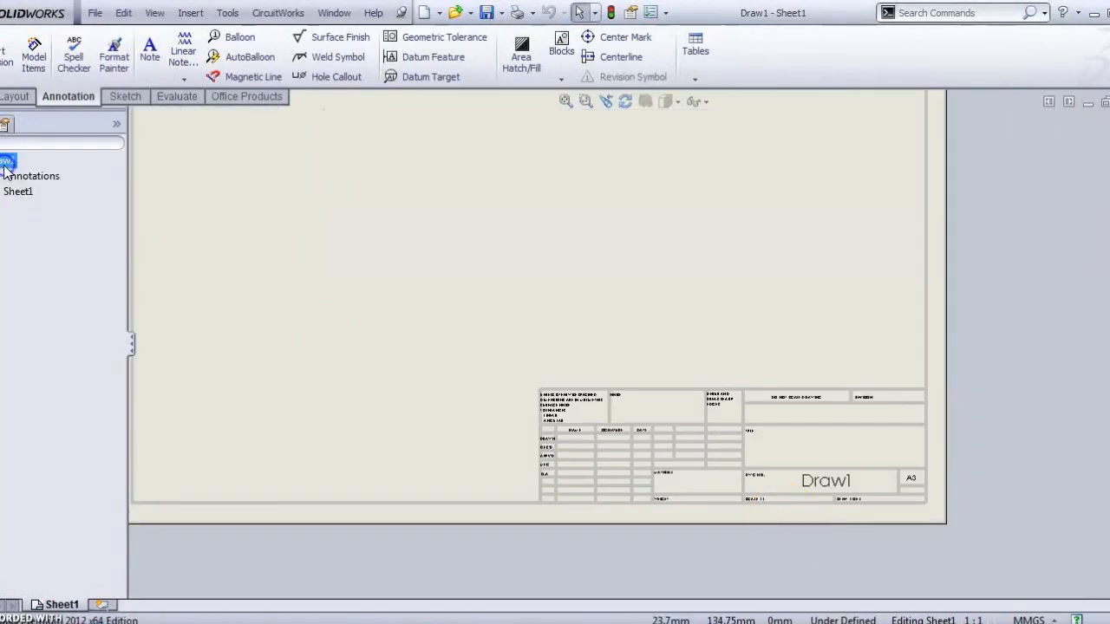
double_click(5, 191)
click(12, 211)
double_click(12, 214)
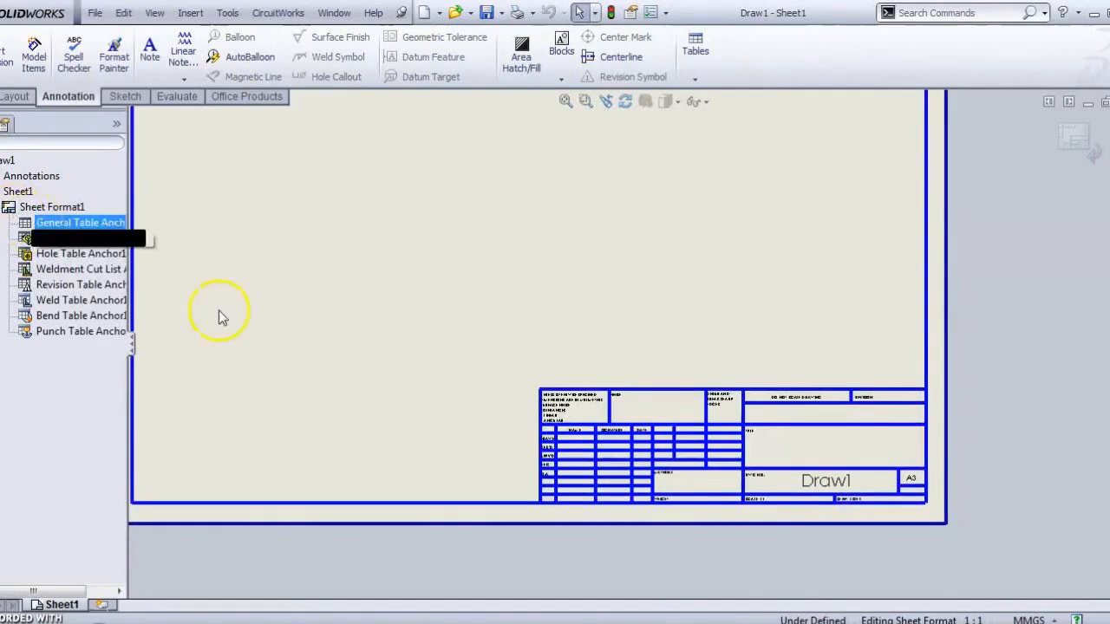
scroll(774, 480, down, 4)
scroll(774, 479, up, 5)
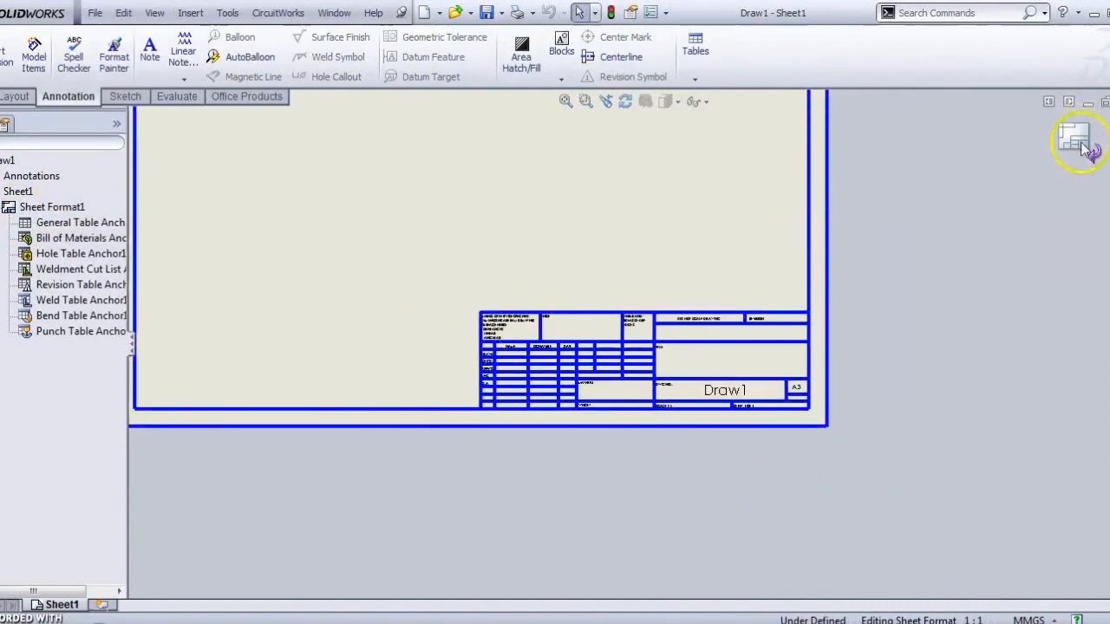
click(1077, 143)
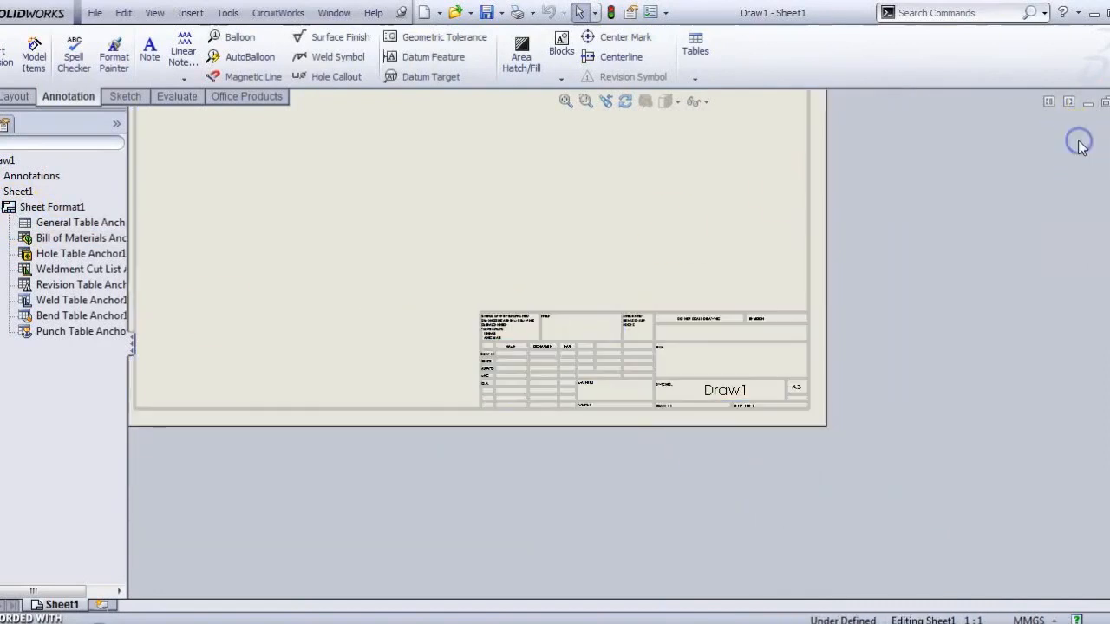
scroll(572, 330, up, 3)
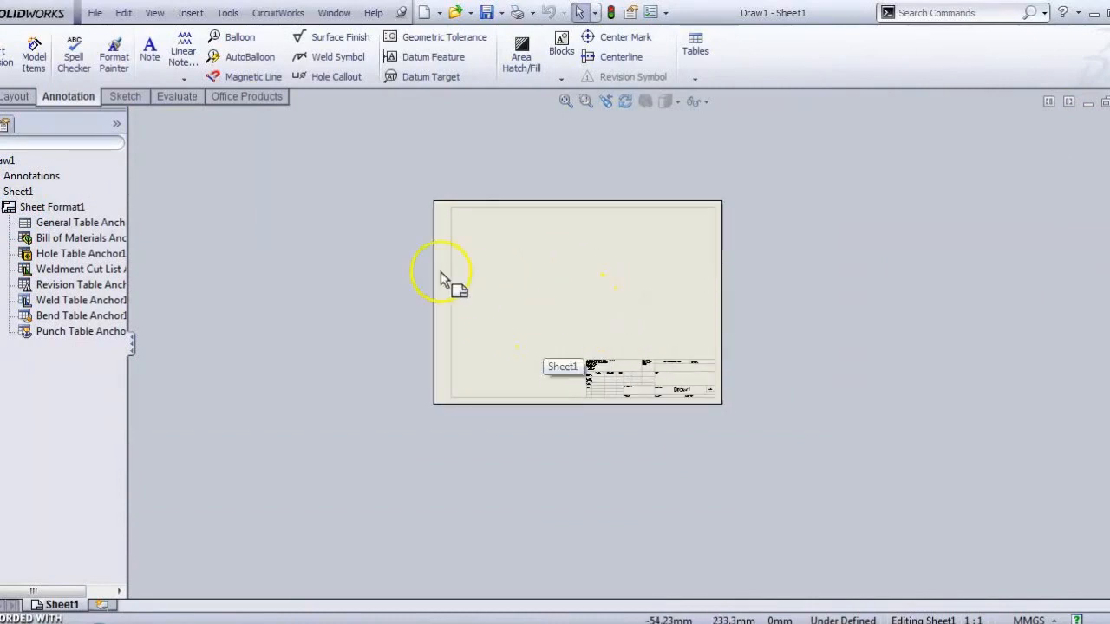
Step: Look over the Annotation tools and return to the View Layout tools
click(5, 97)
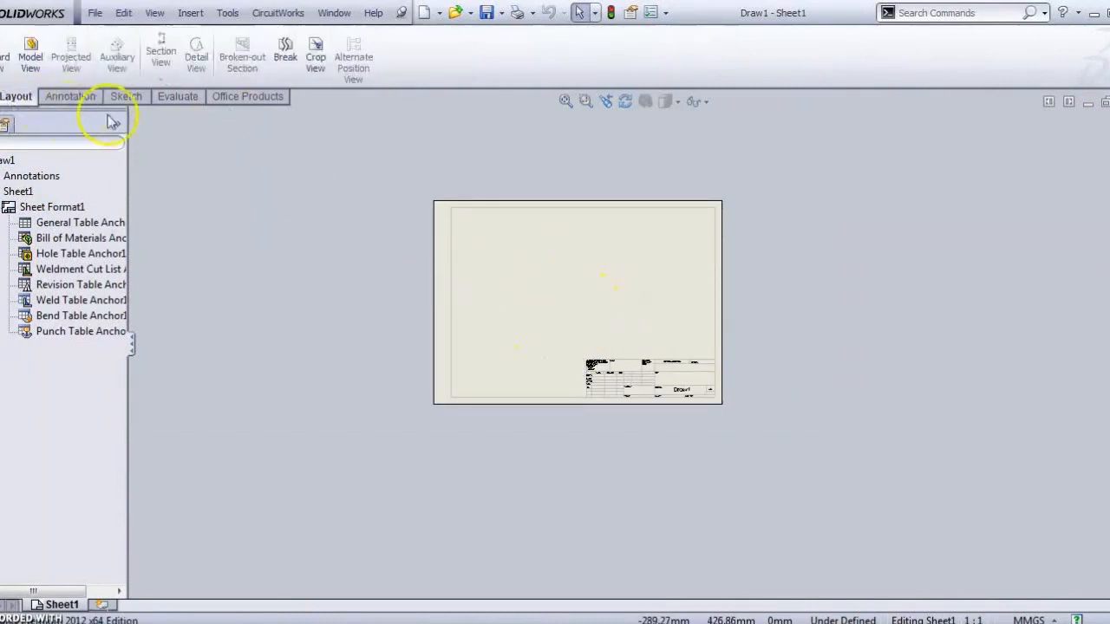
click(60, 96)
click(26, 98)
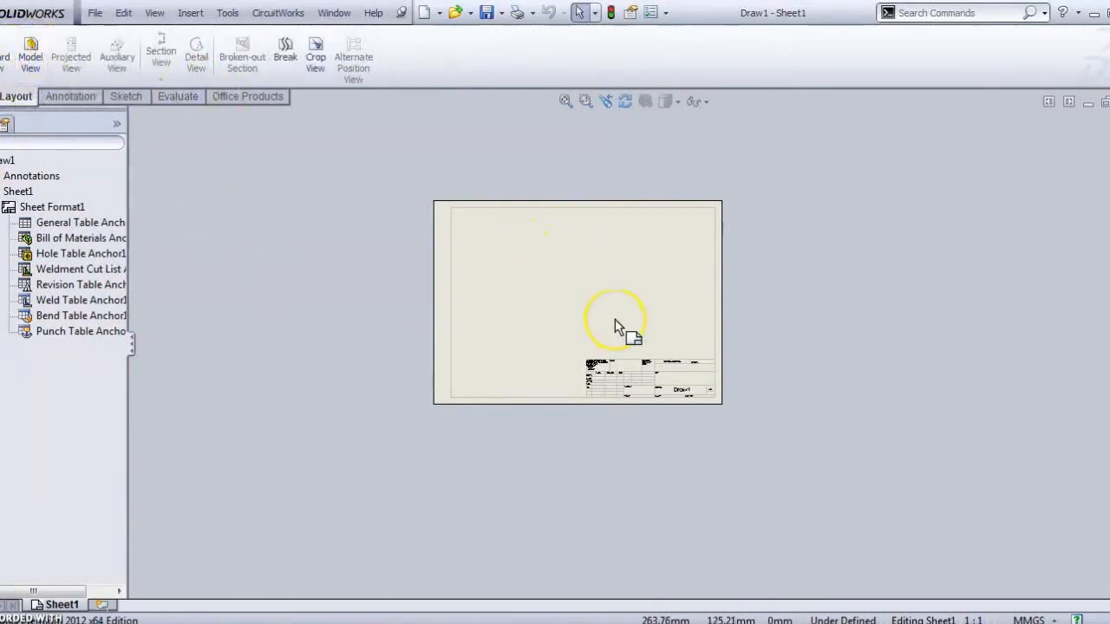
scroll(672, 362, down, 3)
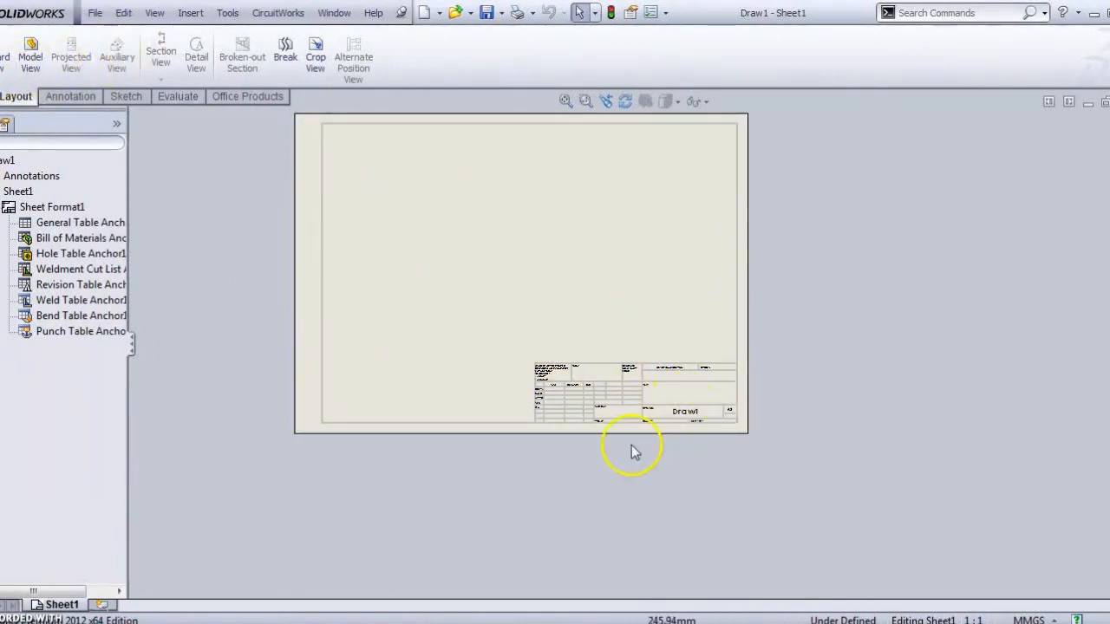
Step: Insert the footstep bearing assembly and place its front view at the sheet's upper left
click(30, 59)
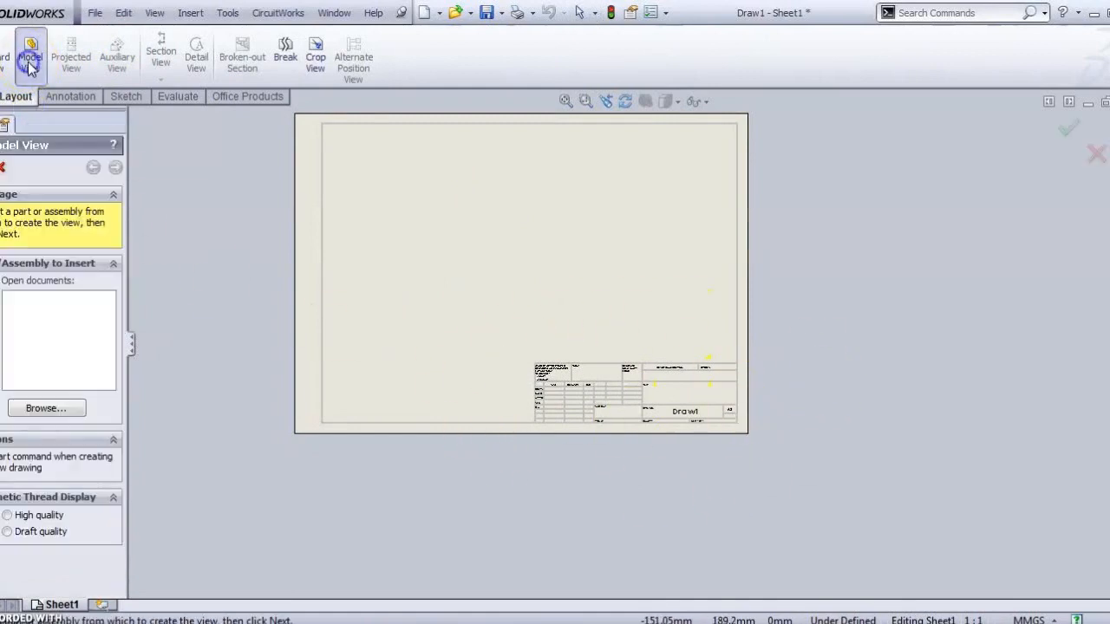
click(46, 408)
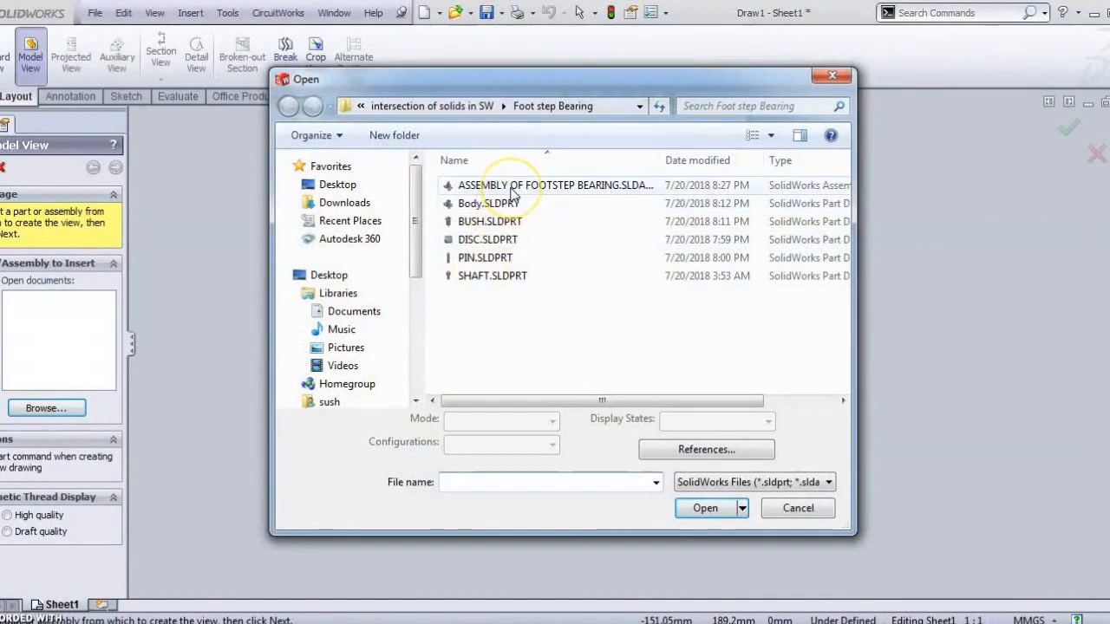
click(511, 186)
click(703, 605)
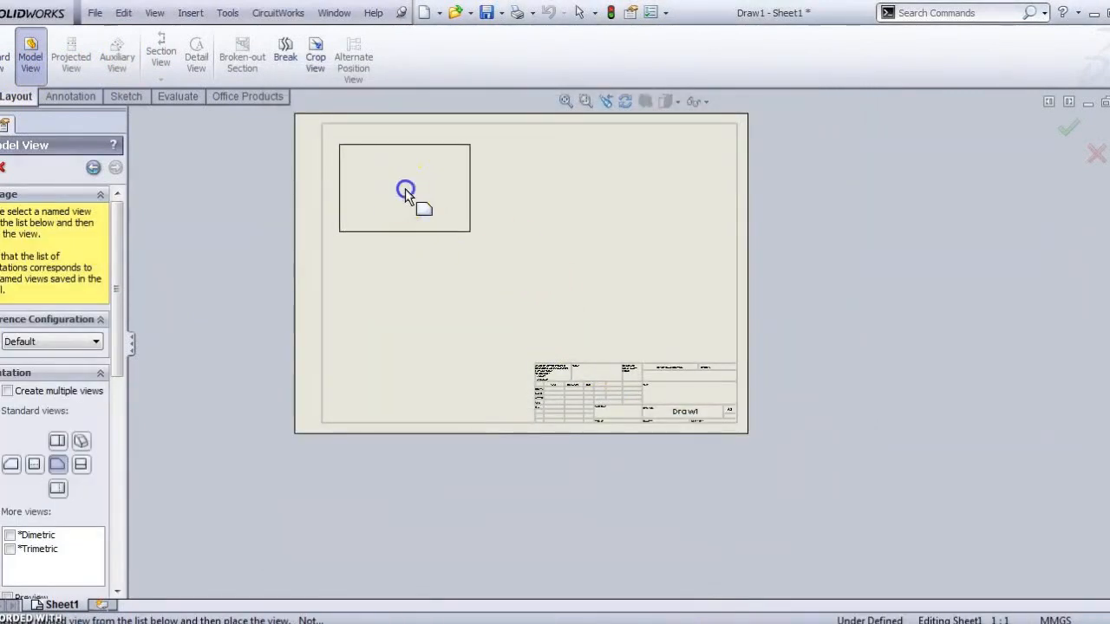
click(405, 188)
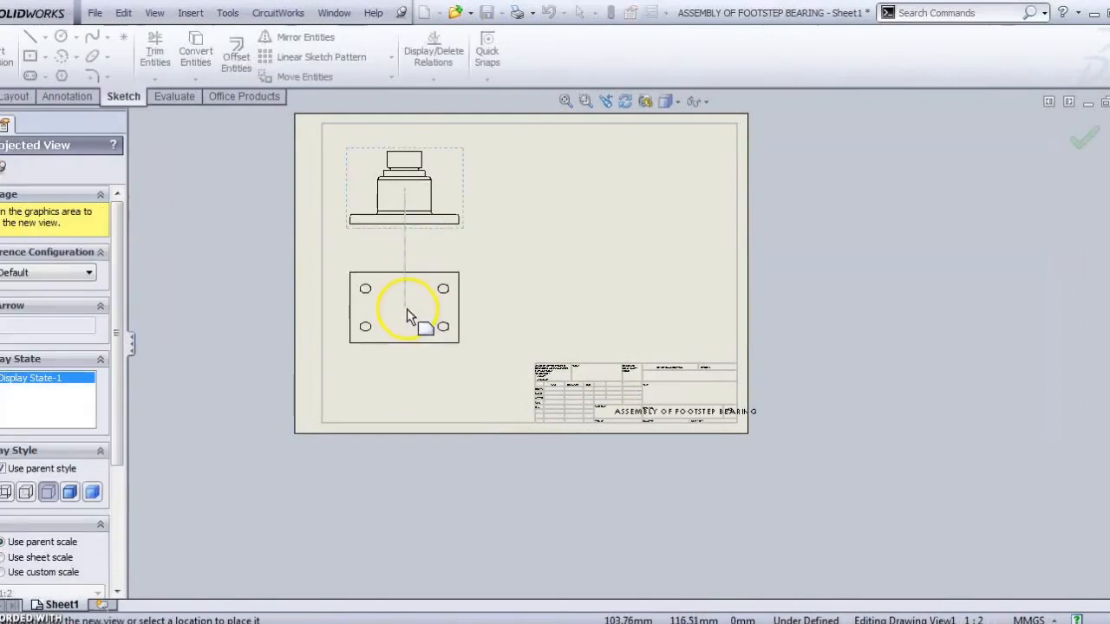
Step: Place projected views above, below and right of the front view, plus three isometric views
scroll(409, 252, up, 5)
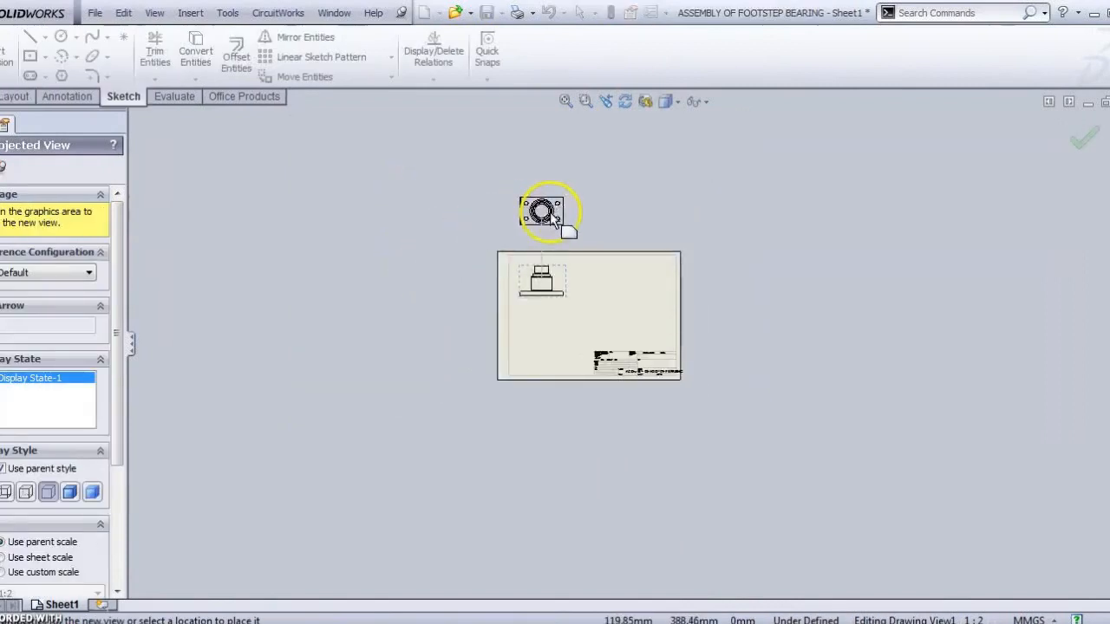
click(538, 215)
click(531, 339)
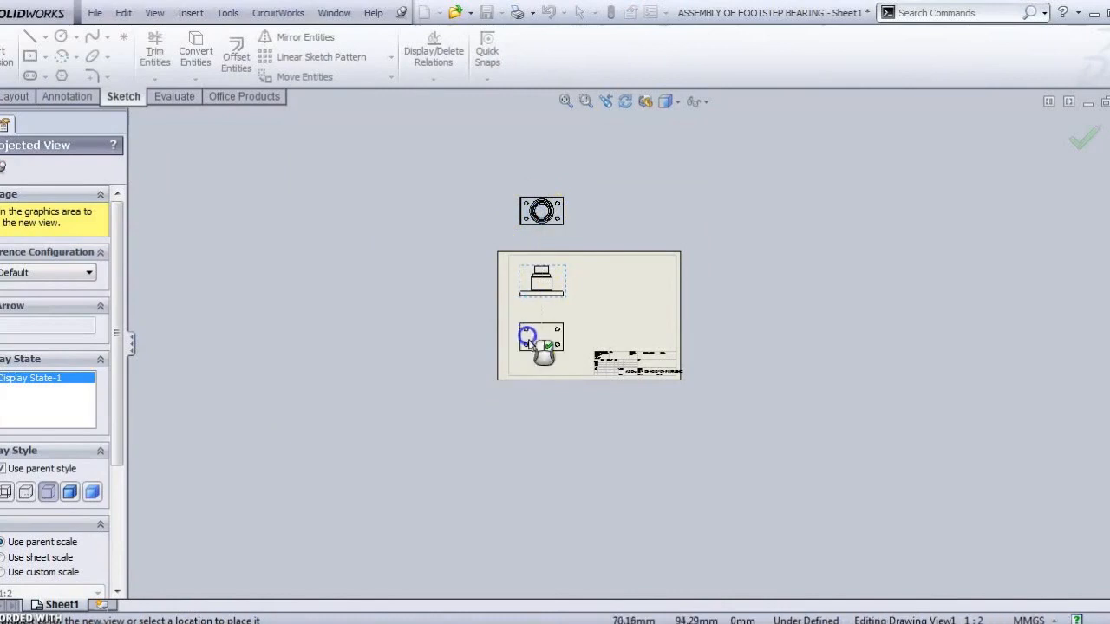
click(607, 281)
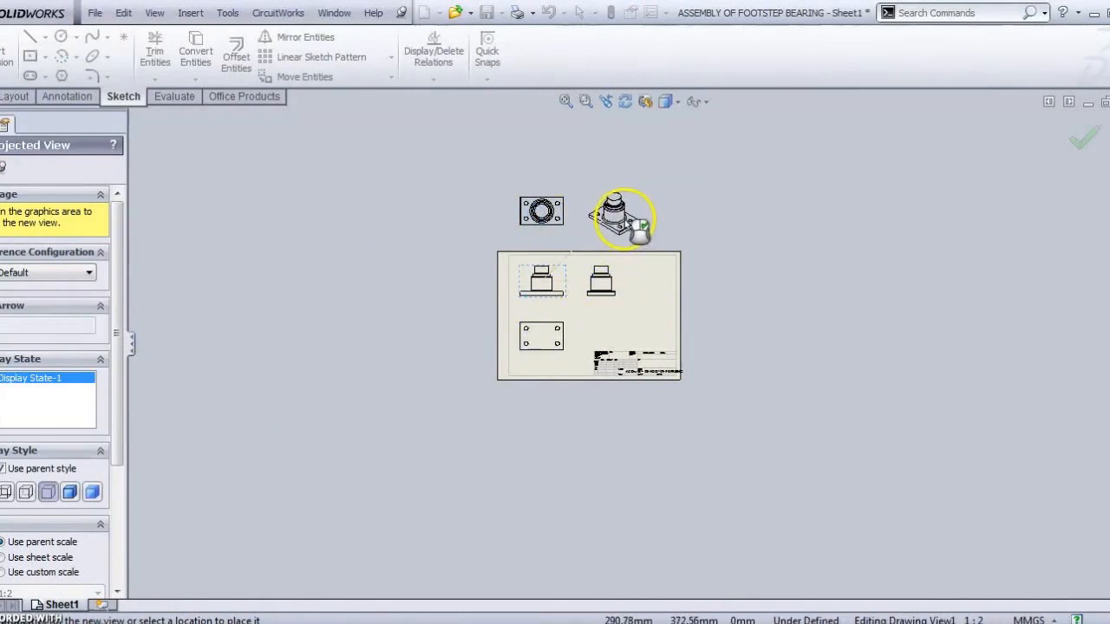
click(625, 221)
click(450, 215)
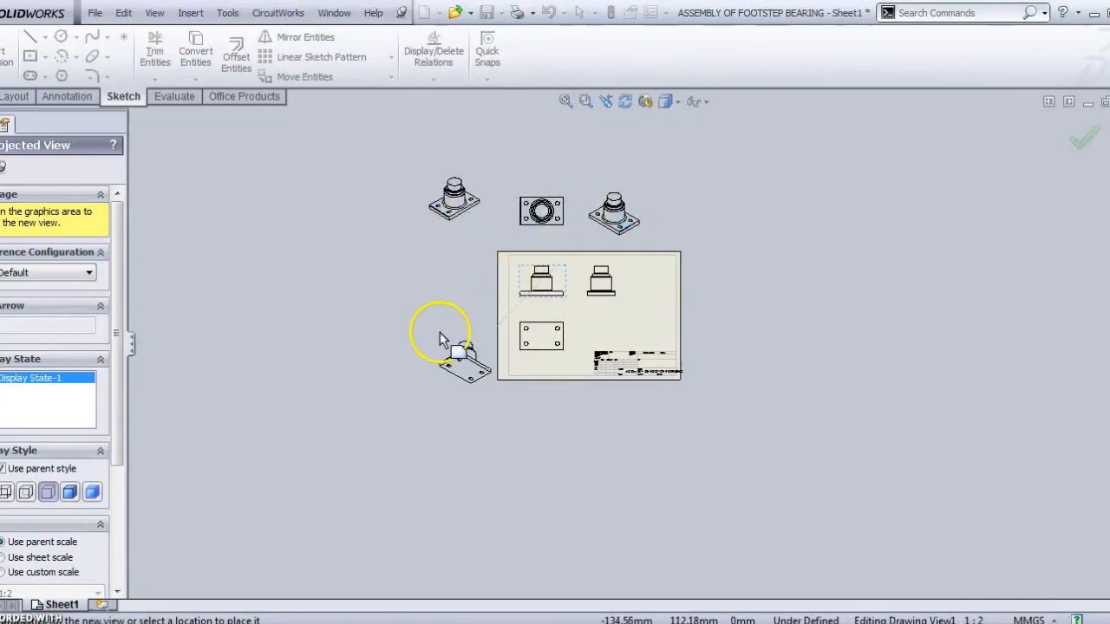
click(462, 320)
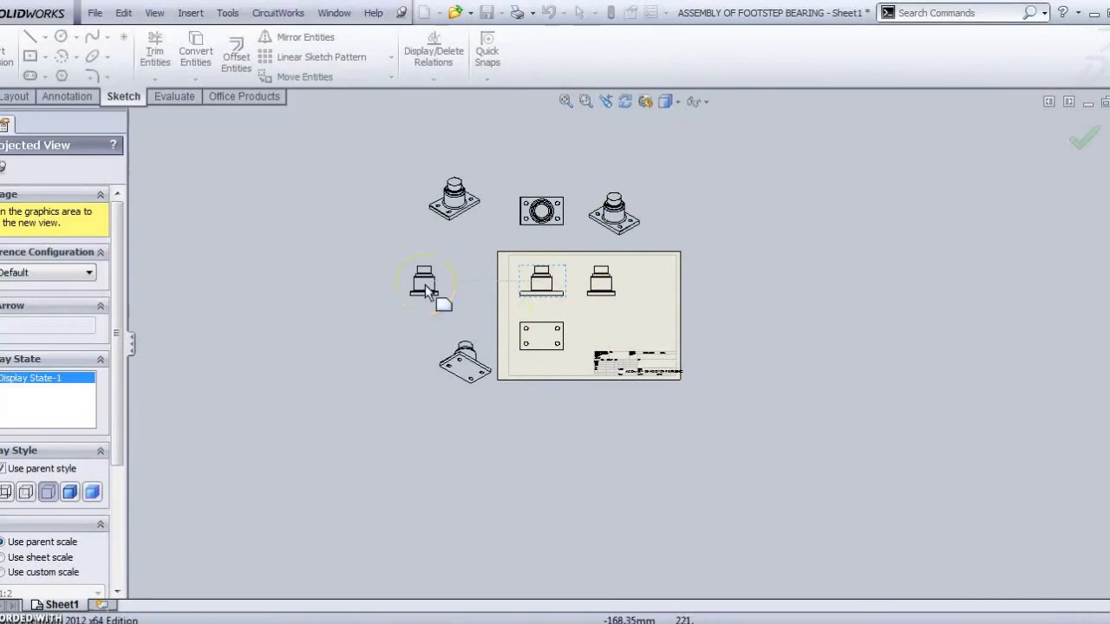
key(Escape)
scroll(555, 271, up, 2)
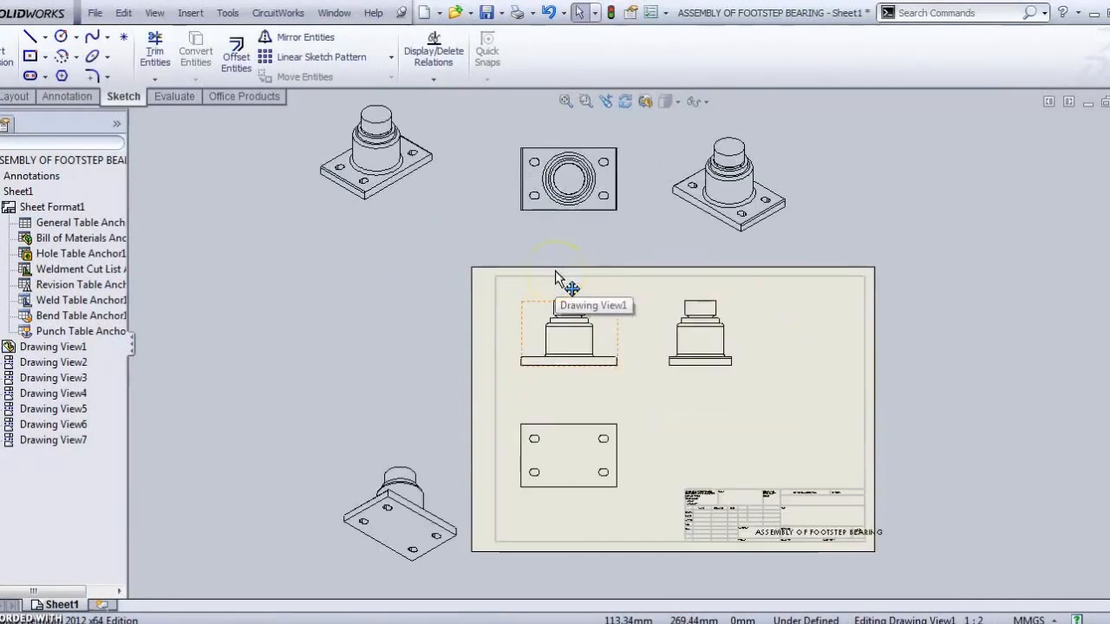
scroll(555, 270, up, 1)
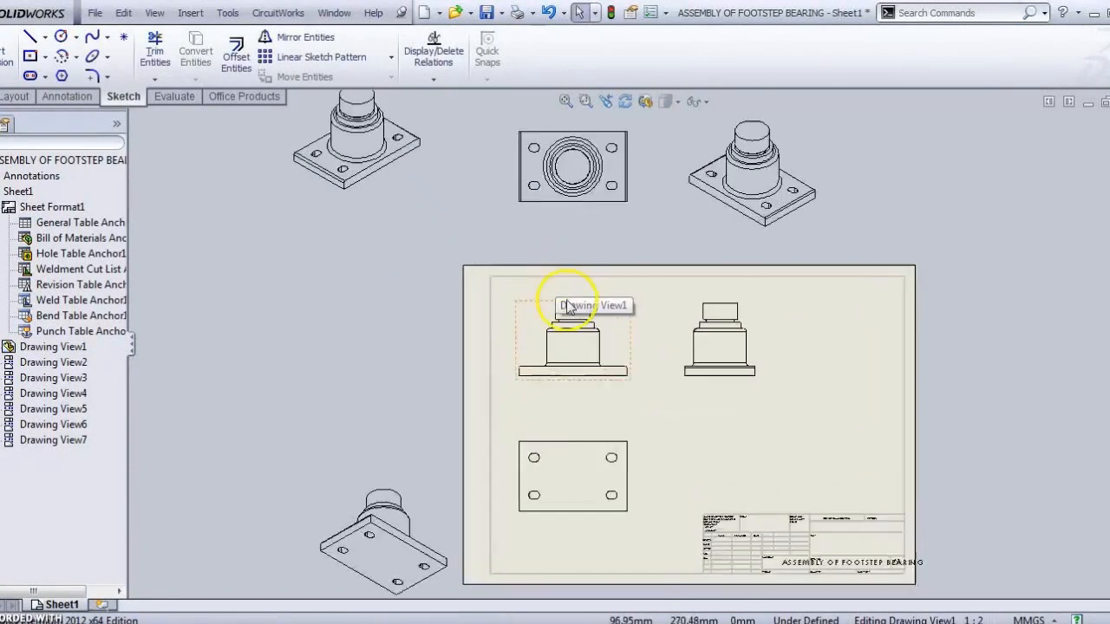
click(565, 437)
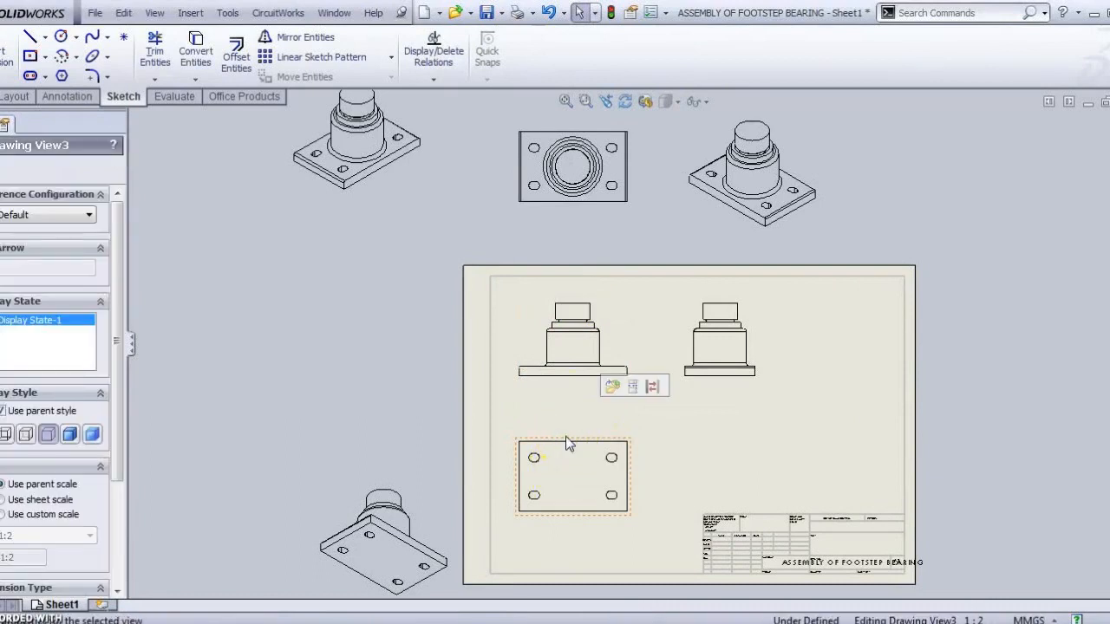
Step: Delete the plain plan view, move the ringed plan view lower left, and align the side view
key(Delete)
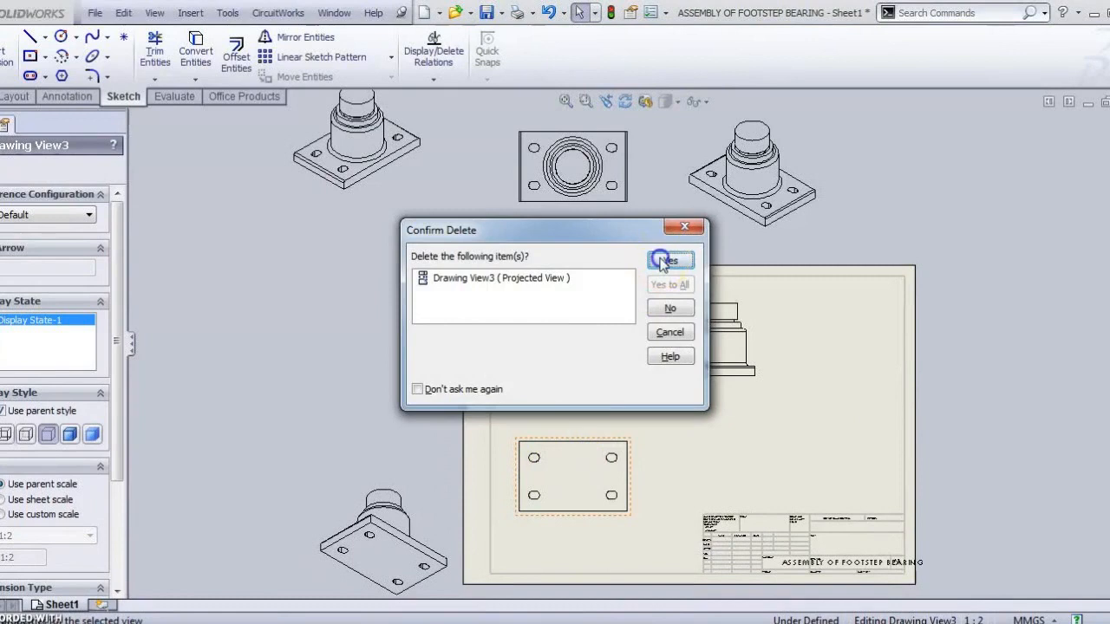
click(665, 262)
drag(580, 130, 597, 430)
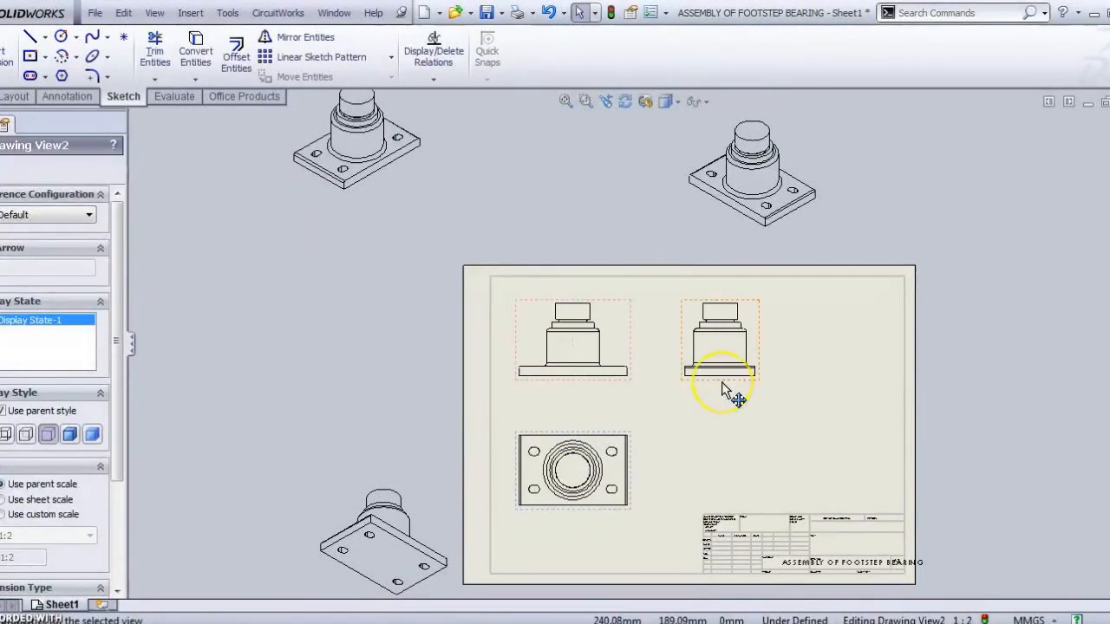
click(692, 305)
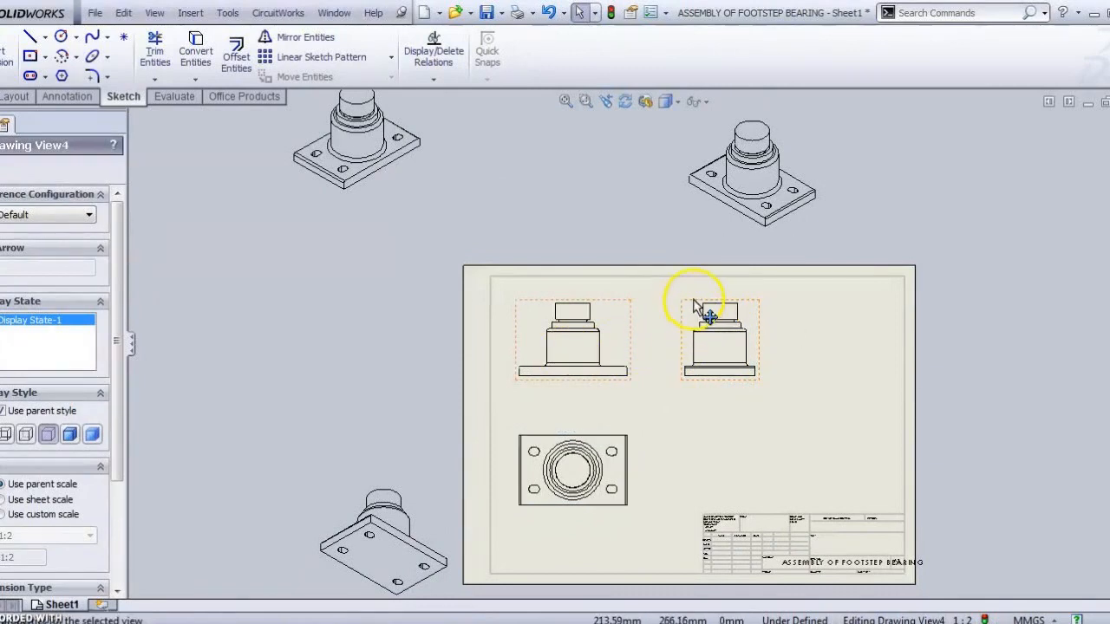
drag(686, 303, 673, 308)
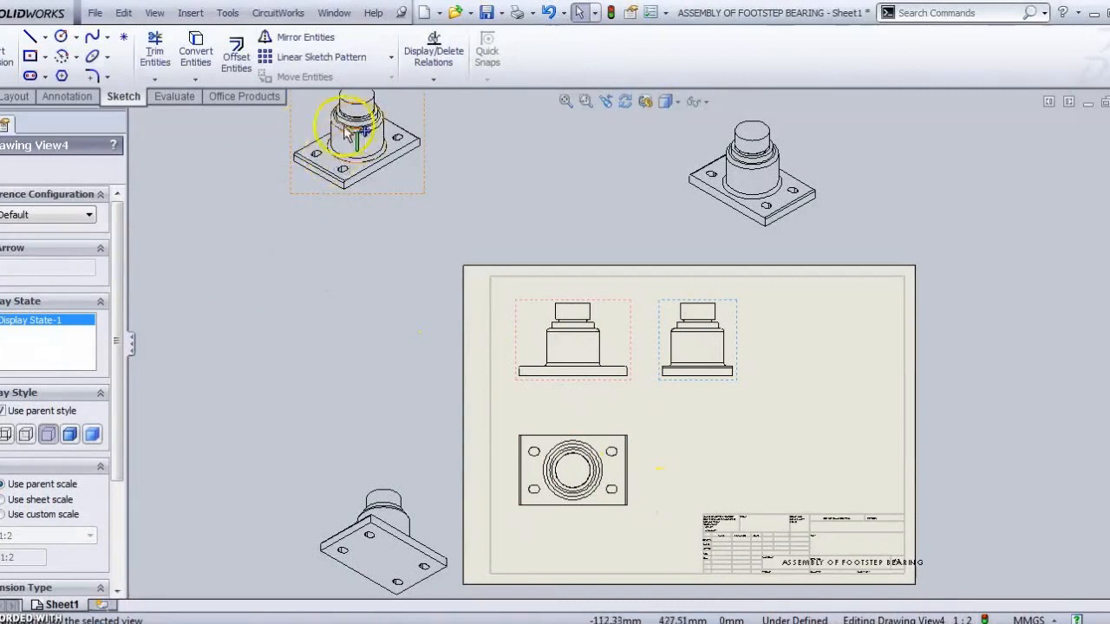
scroll(427, 163, up, 3)
Step: Move the upper-left isometric view onto the sheet's upper right
click(476, 188)
mouse_move(476, 188)
mouse_down()
mouse_move(731, 290)
mouse_move(724, 319)
mouse_up()
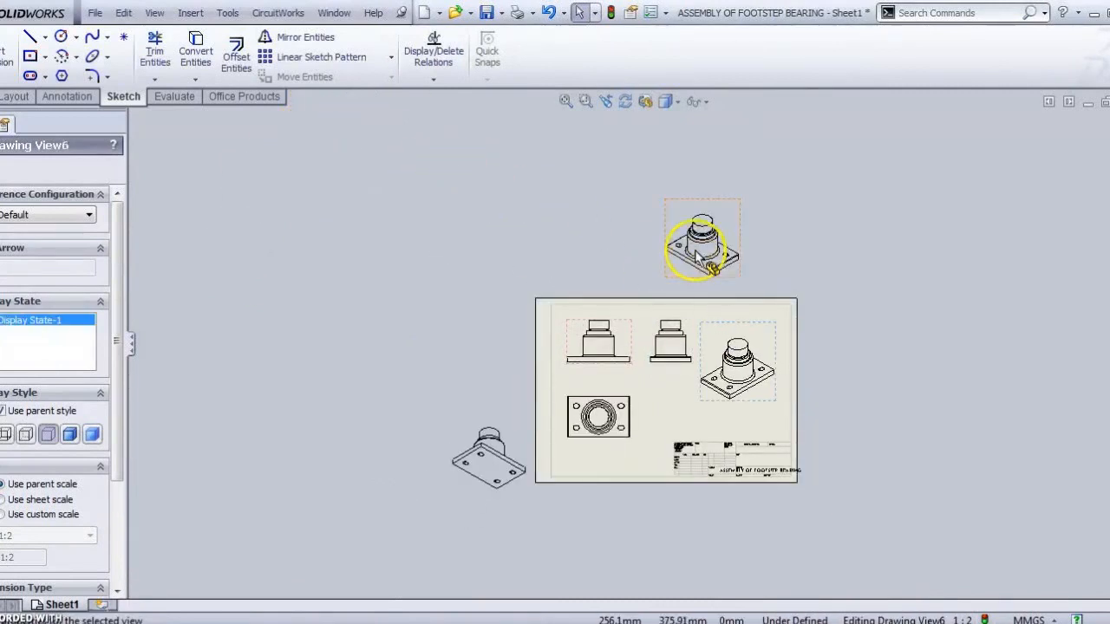
scroll(754, 382, down, 3)
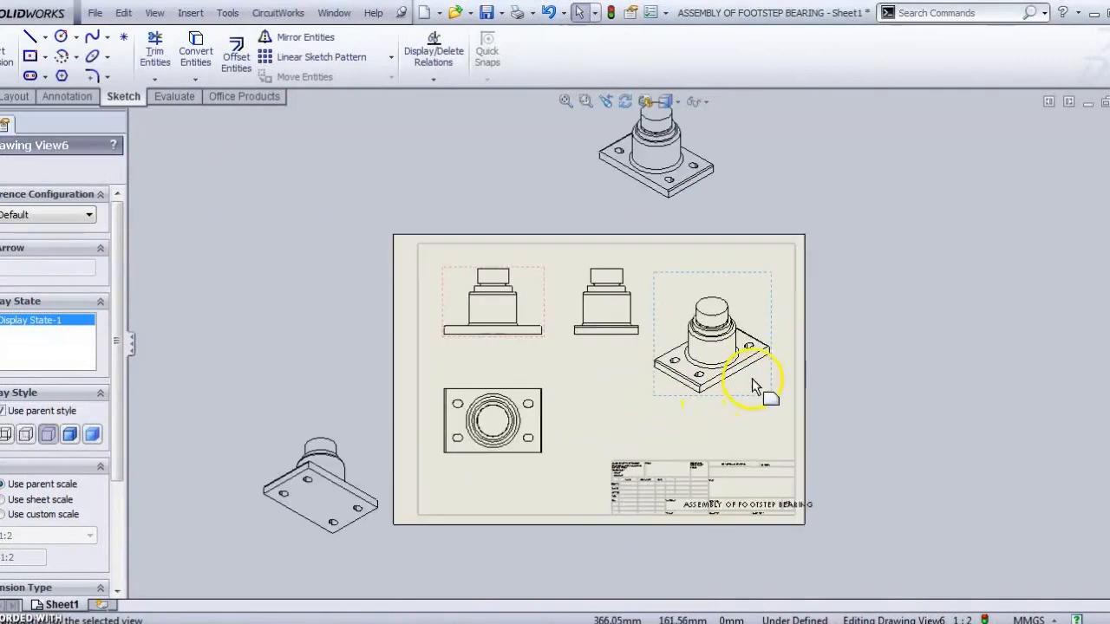
scroll(676, 369, up, 3)
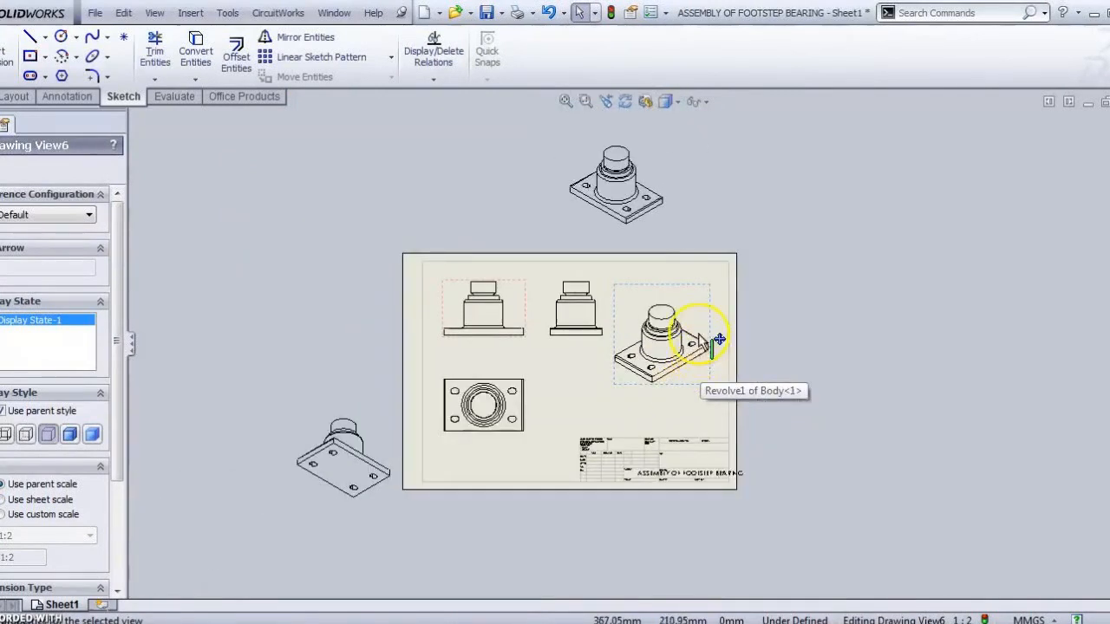
Step: Delete the two spare isometric views left off the sheet
click(622, 128)
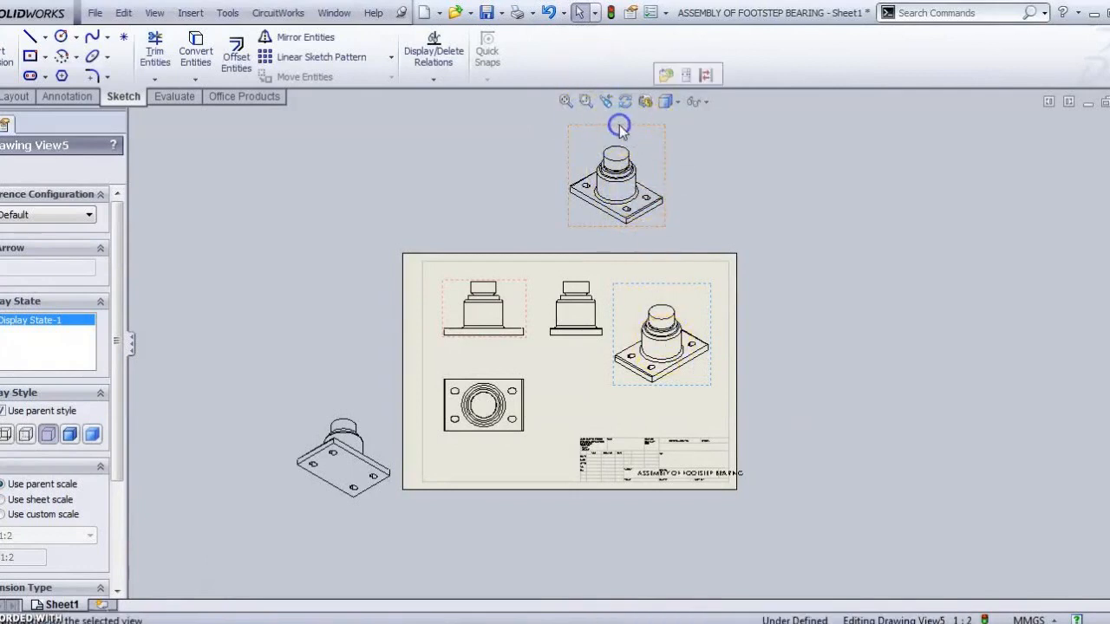
key(Delete)
click(668, 260)
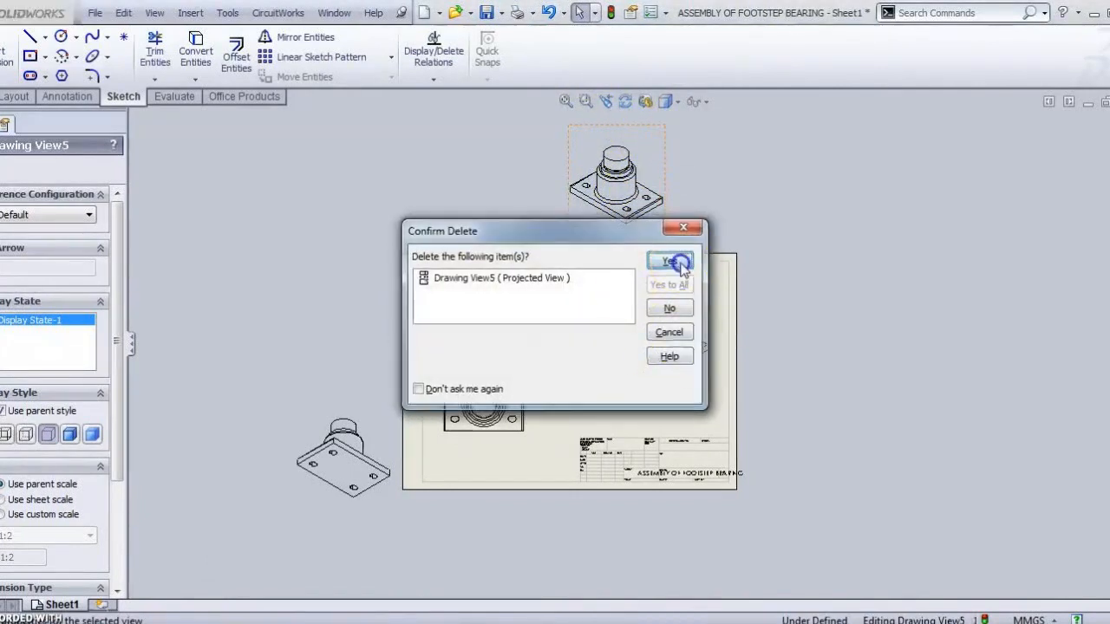
click(346, 397)
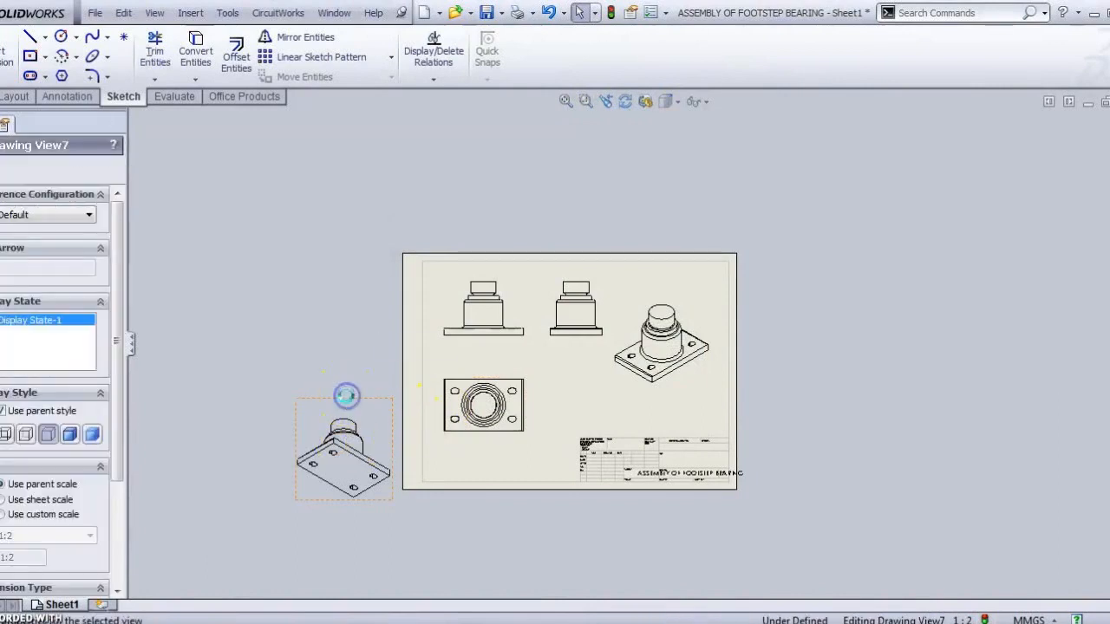
key(Delete)
click(670, 262)
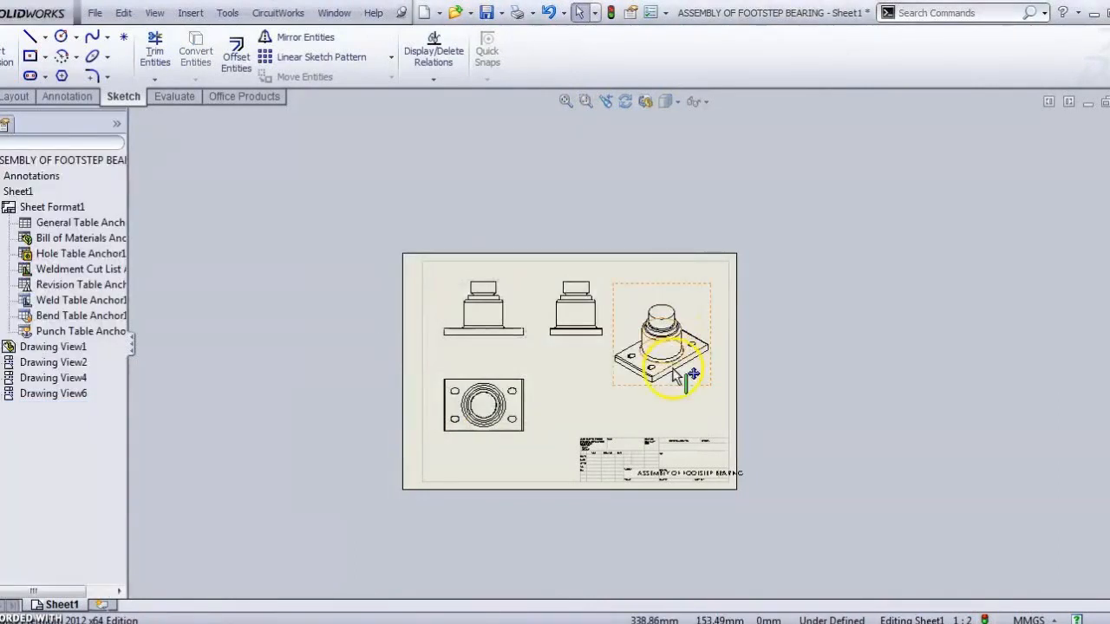
Step: Give the drawing views a custom 1:1.5 scale with hidden lines visible
scroll(594, 364, down, 3)
scroll(587, 361, up, 3)
scroll(567, 327, down, 4)
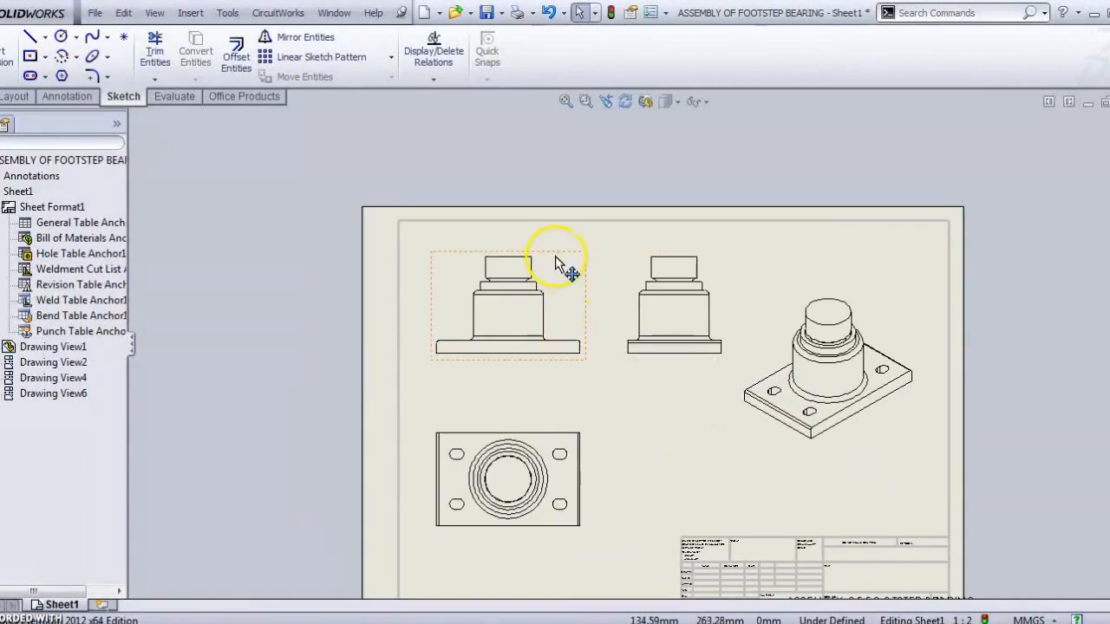
click(556, 256)
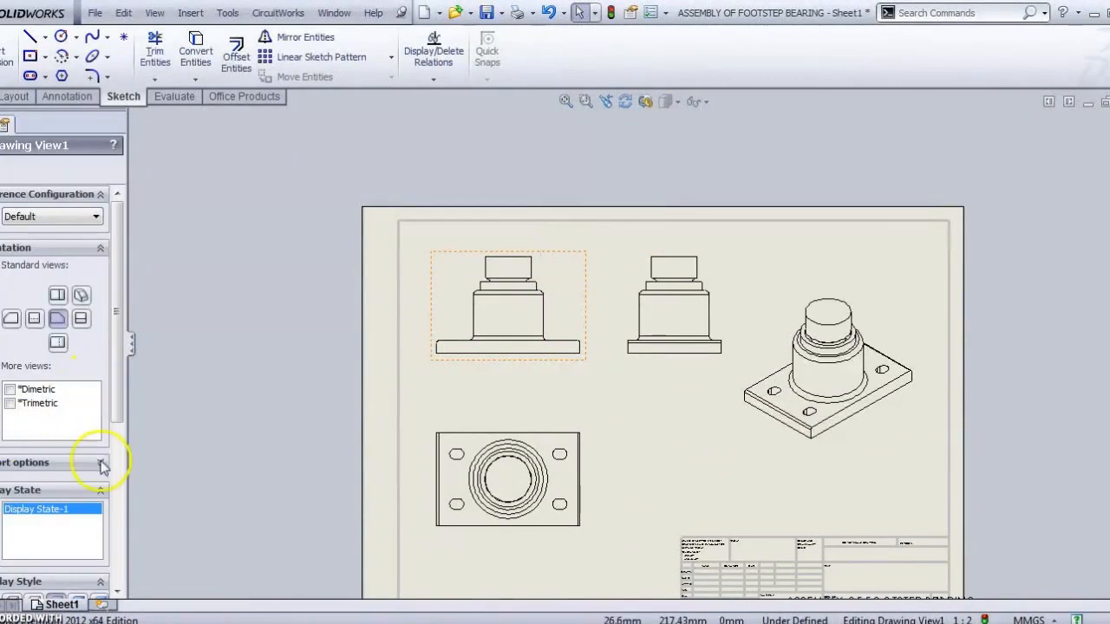
drag(117, 406, 117, 501)
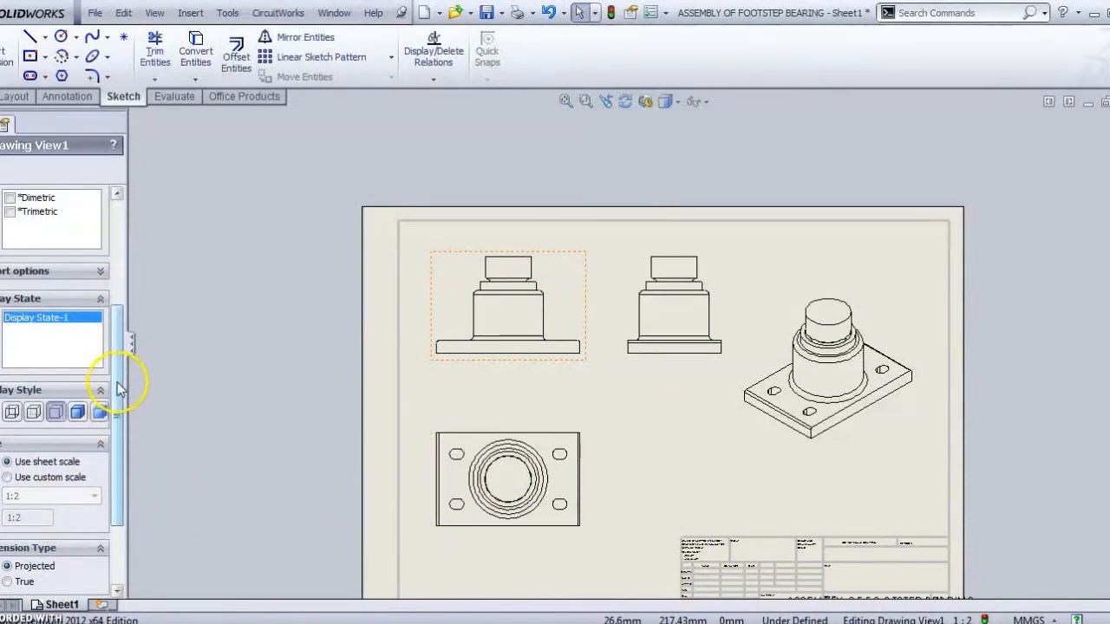
drag(118, 390, 106, 433)
click(9, 399)
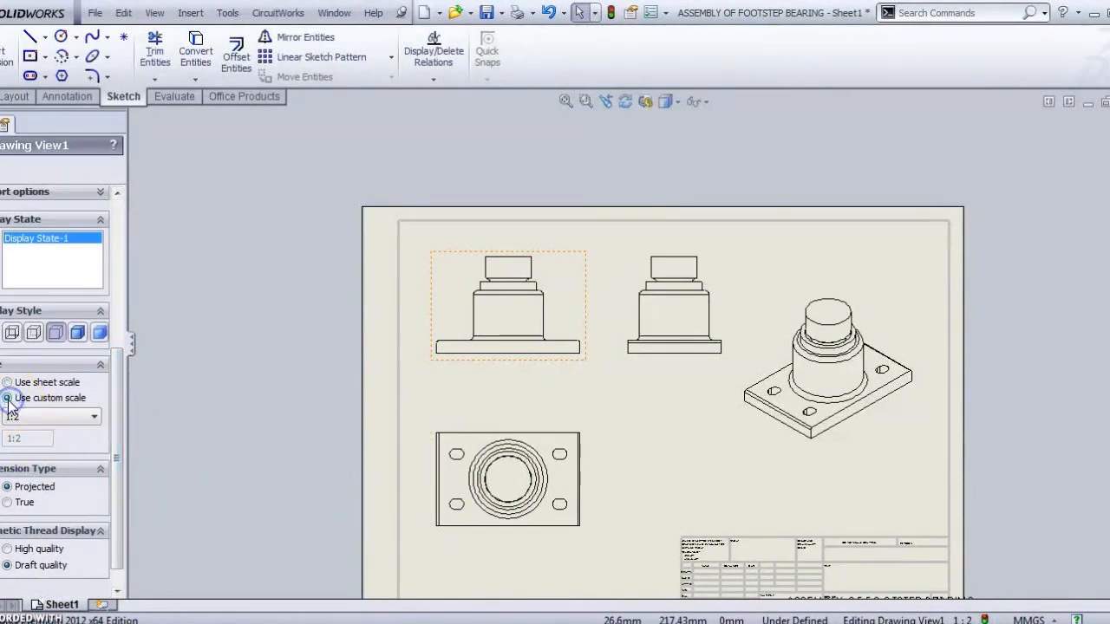
click(95, 417)
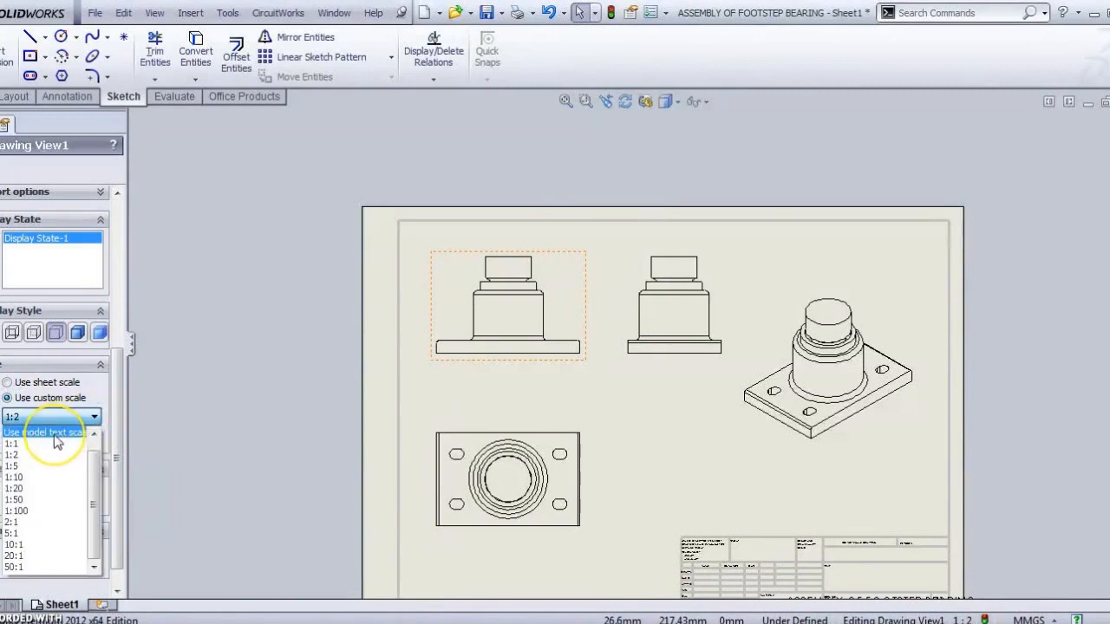
click(93, 433)
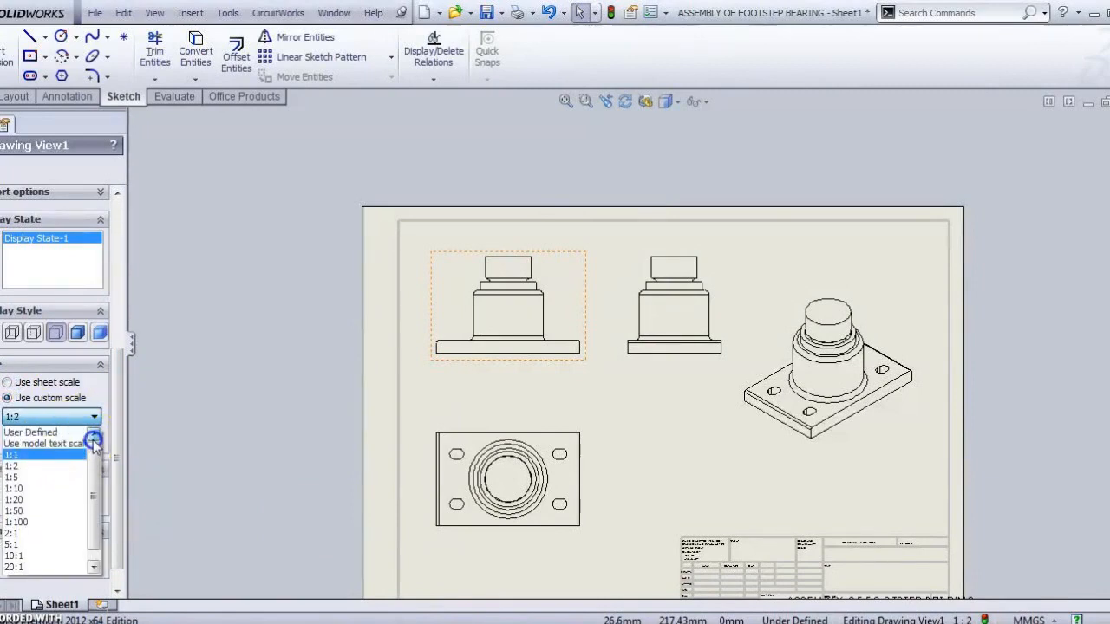
click(59, 433)
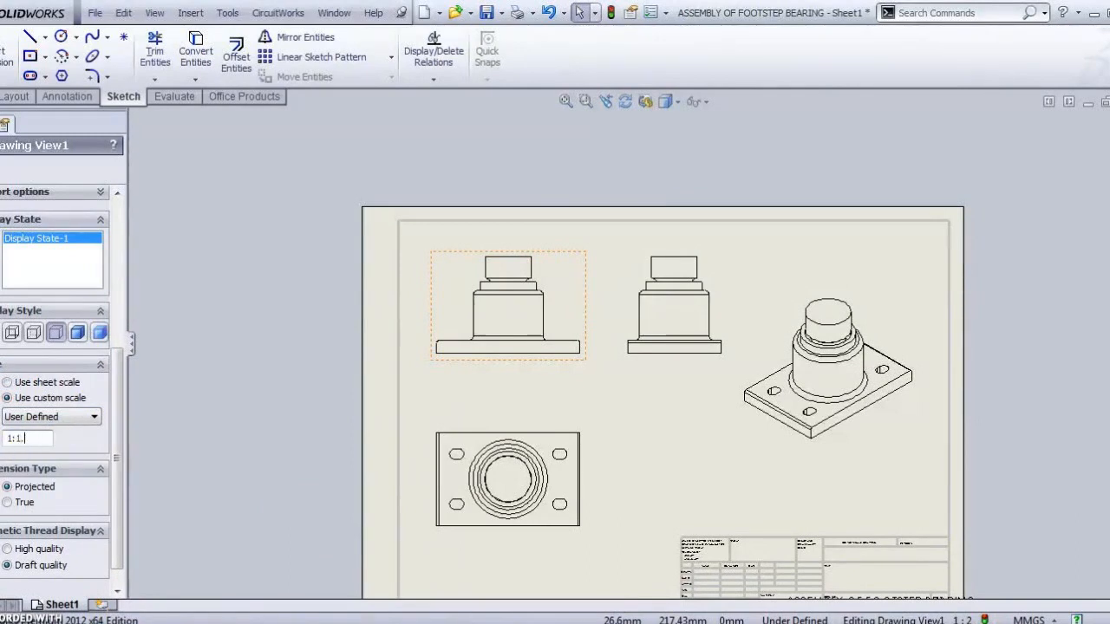
key(Return)
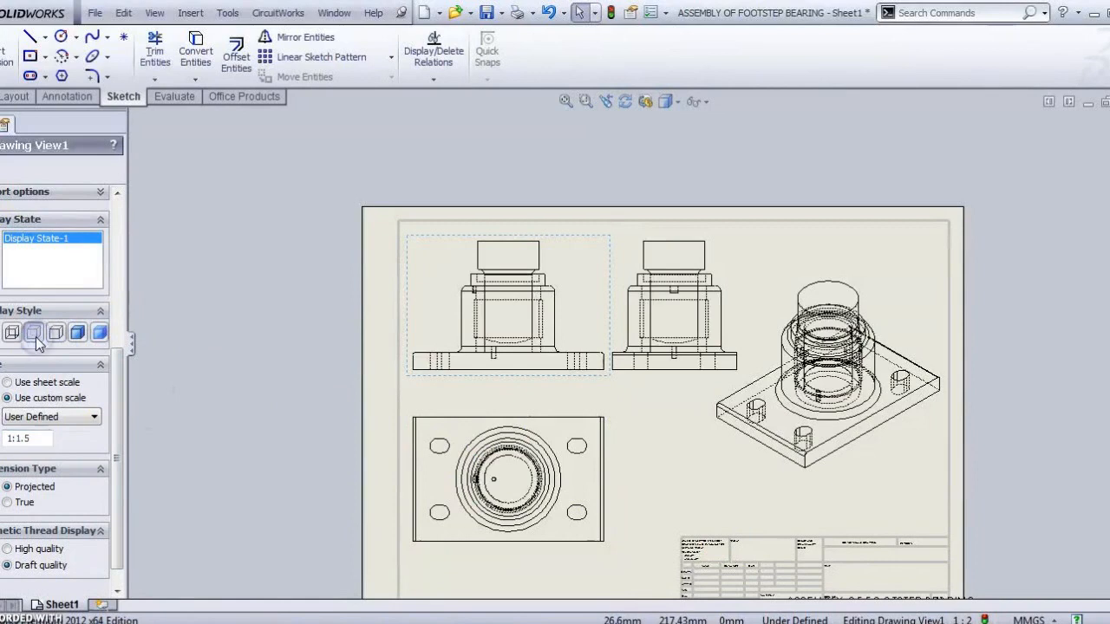
Step: Set the isometric view to Hidden Lines Removed
drag(114, 380, 114, 402)
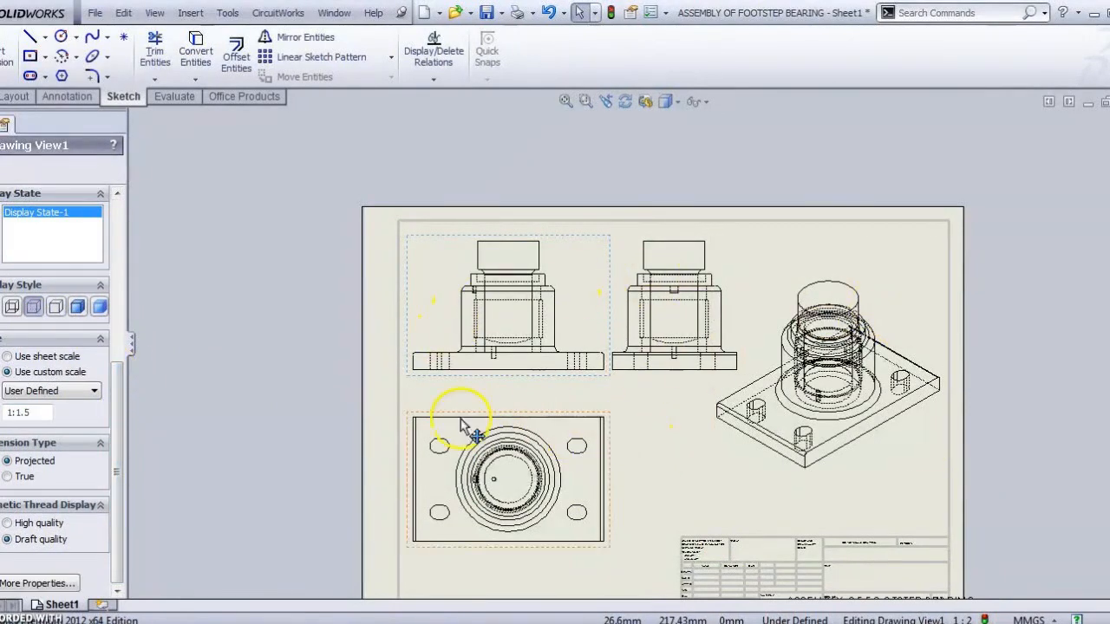
drag(110, 482, 121, 234)
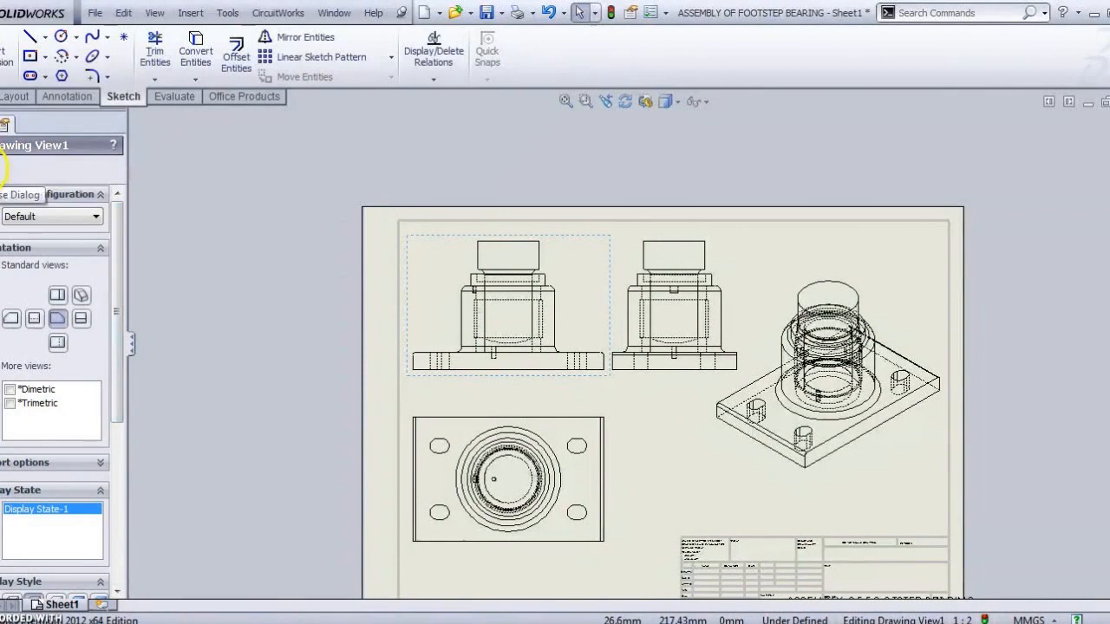
click(868, 231)
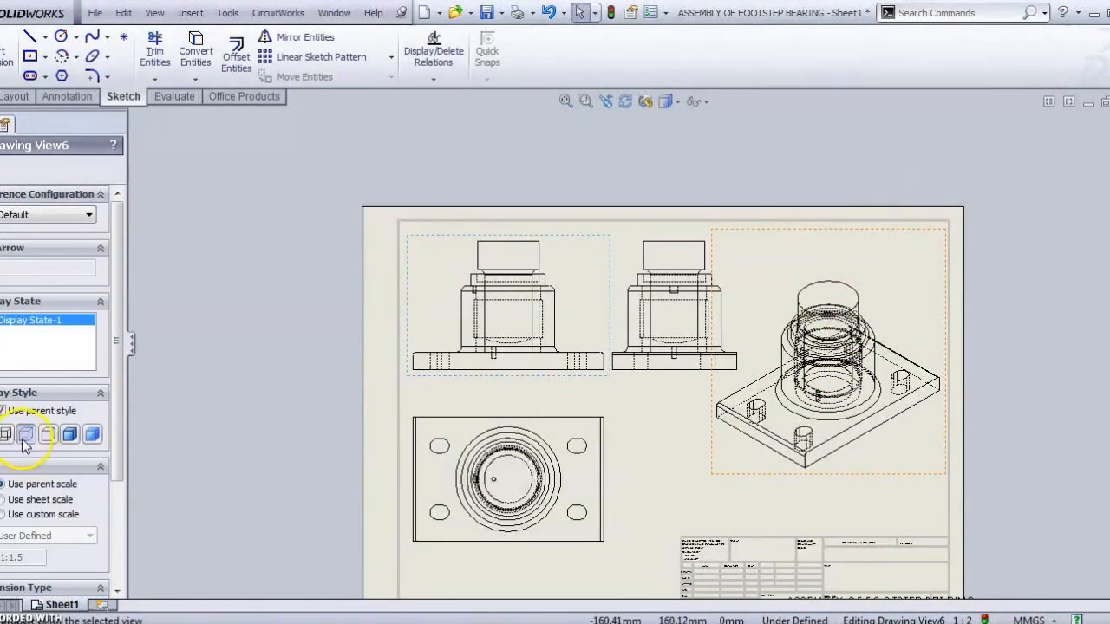
click(50, 436)
click(685, 435)
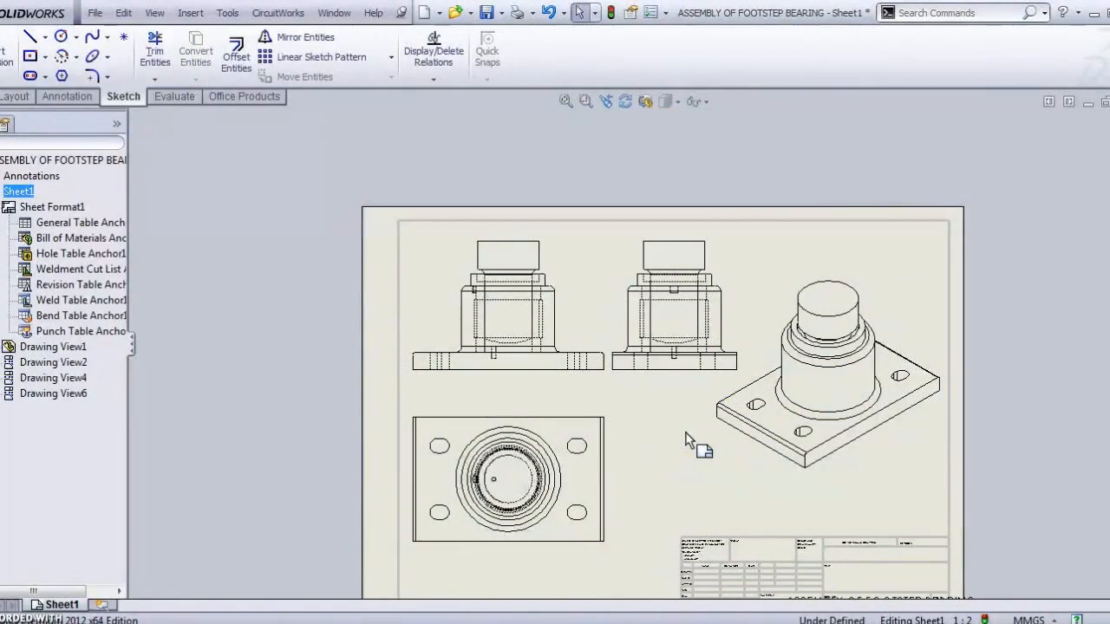
click(16, 96)
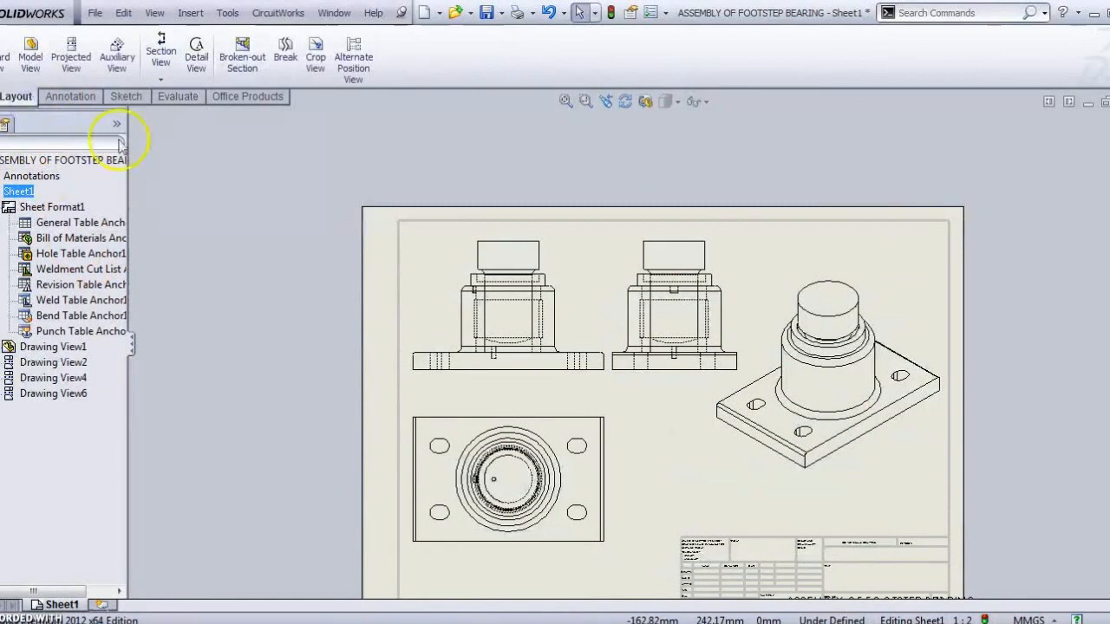
Step: Create partial Section A-A from a vertical cut line through the side view and place it
click(163, 58)
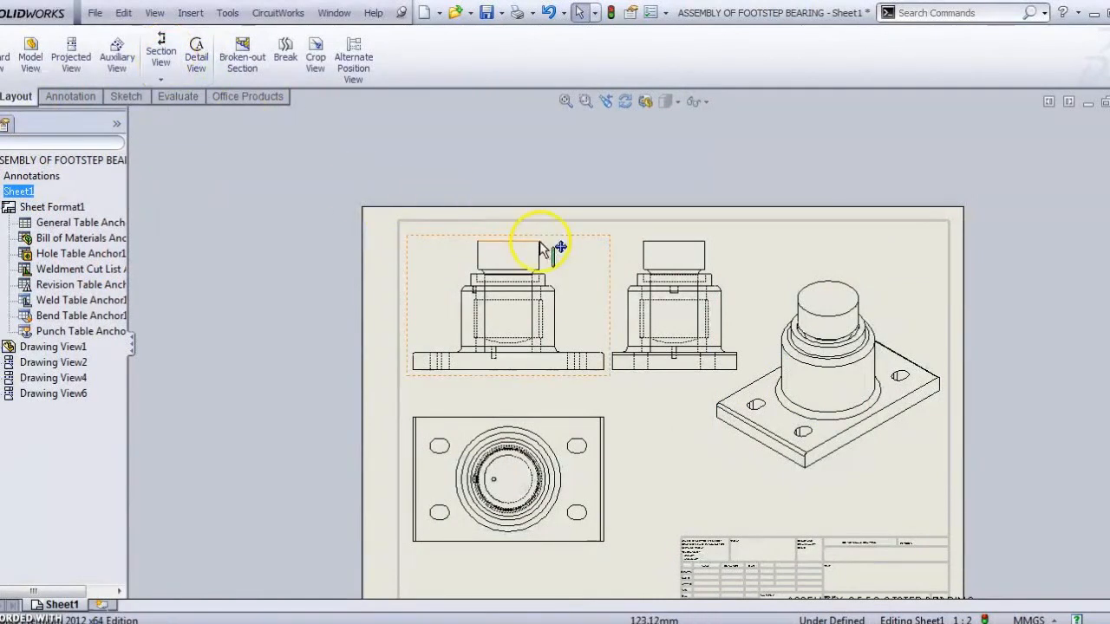
click(162, 53)
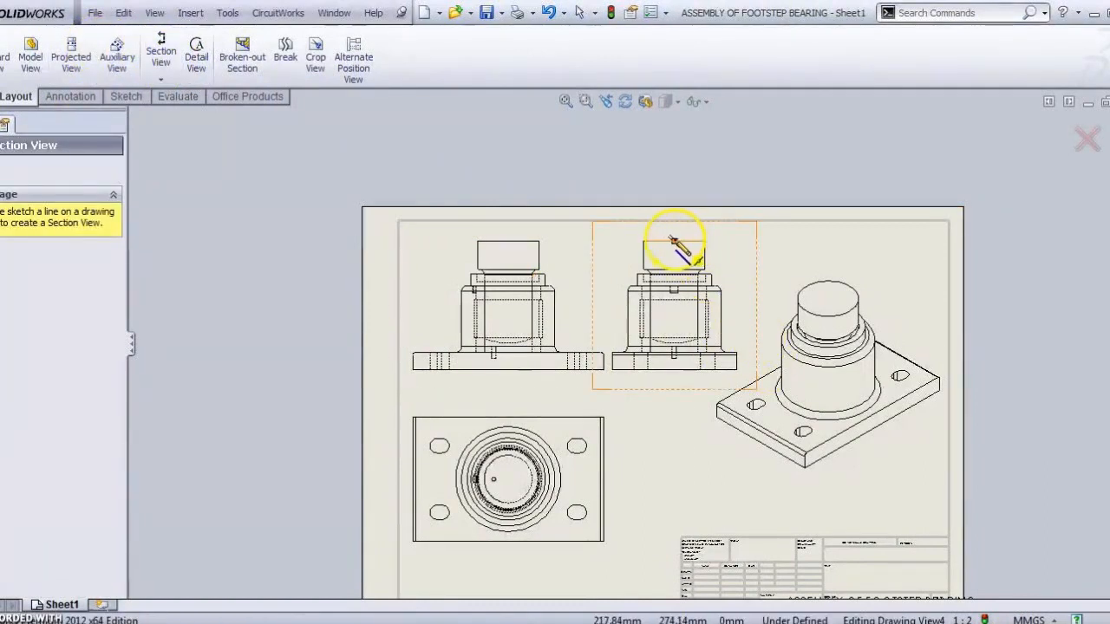
drag(672, 239, 674, 370)
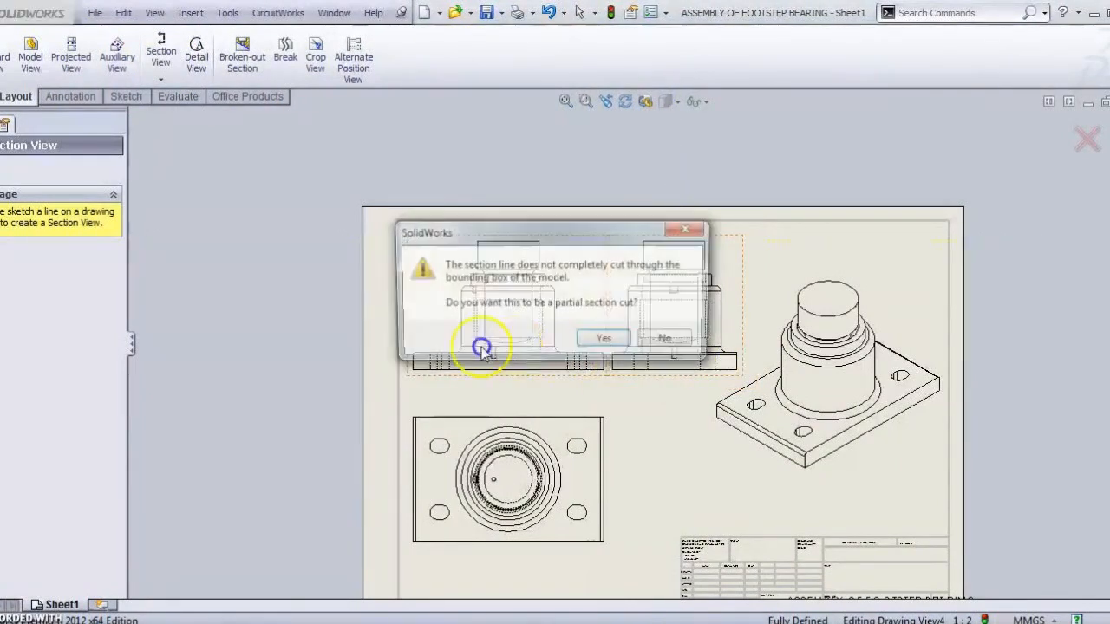
click(617, 341)
click(563, 394)
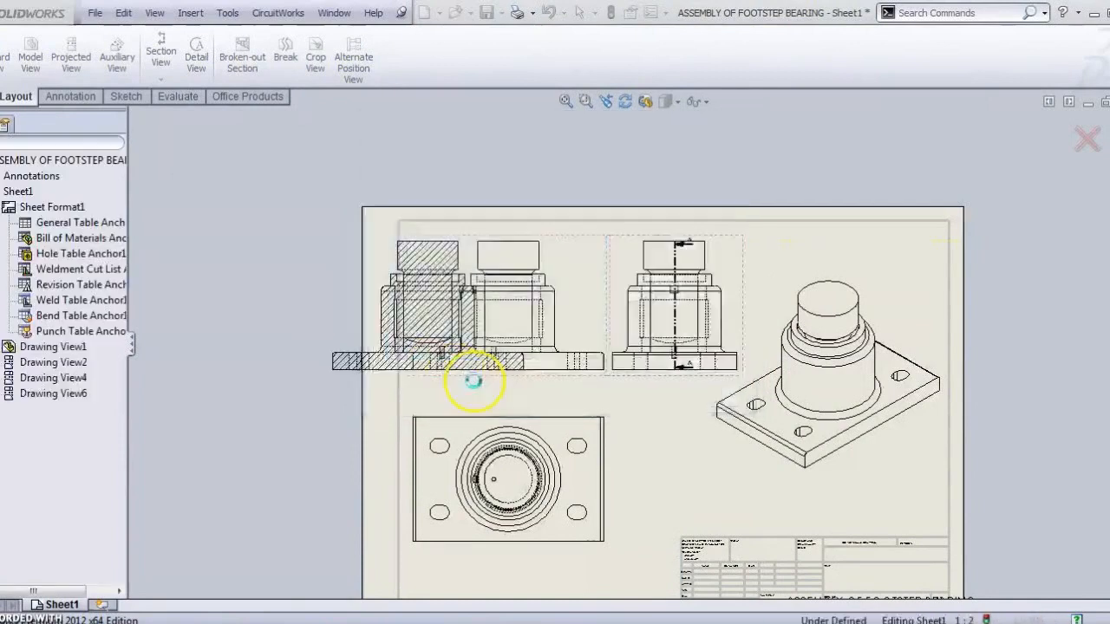
click(295, 328)
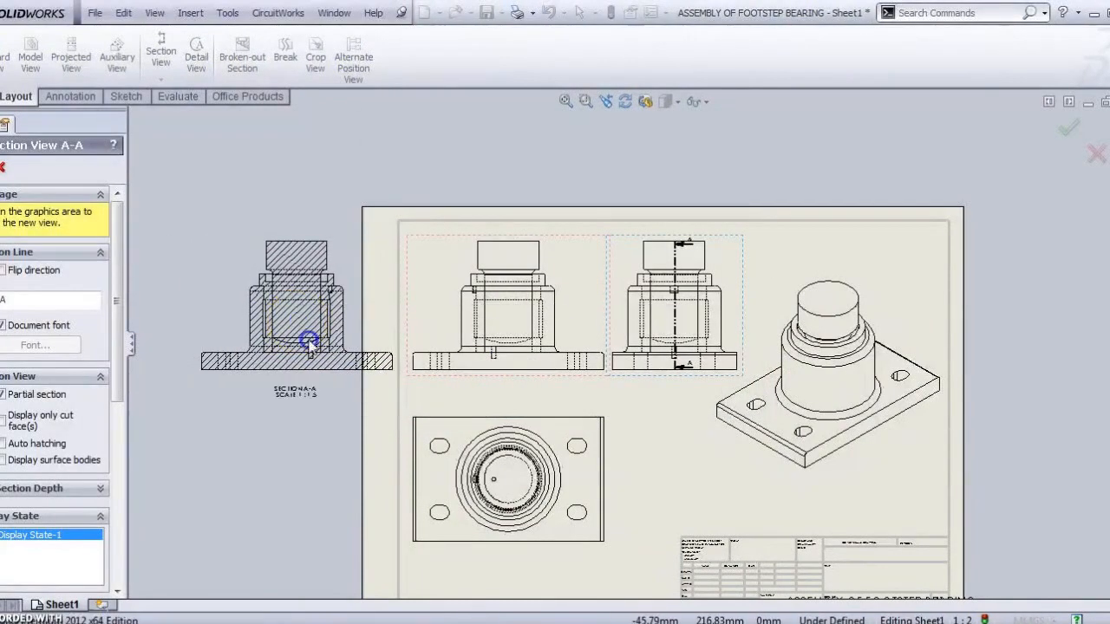
Step: Delete the original front view and move Section A-A into its upper-left spot
scroll(260, 373, down, 2)
scroll(373, 334, down, 4)
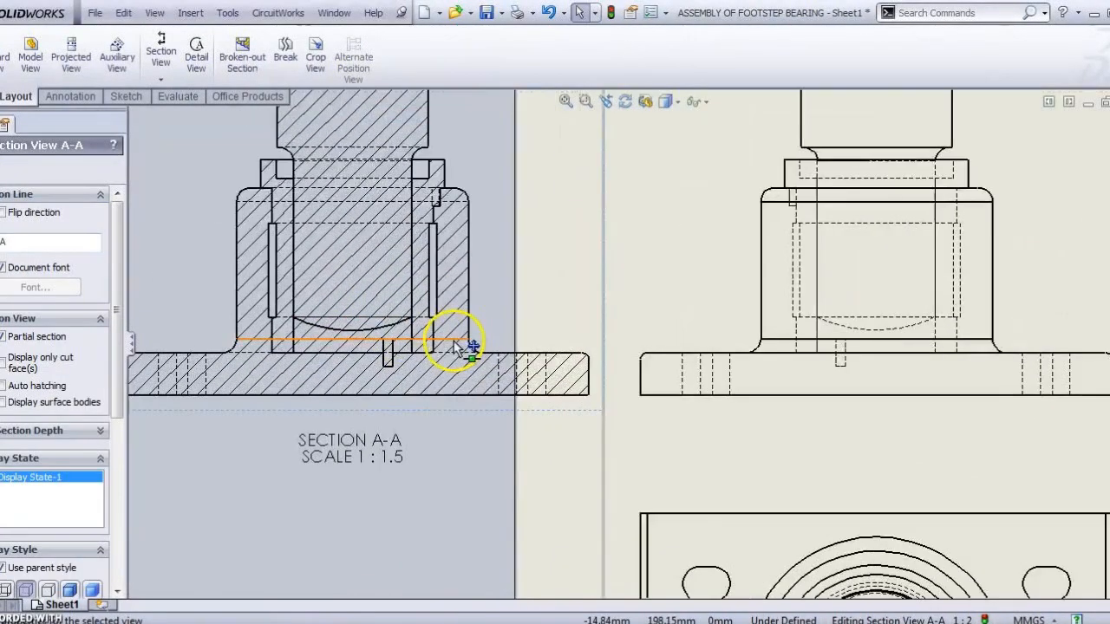
scroll(456, 366, up, 5)
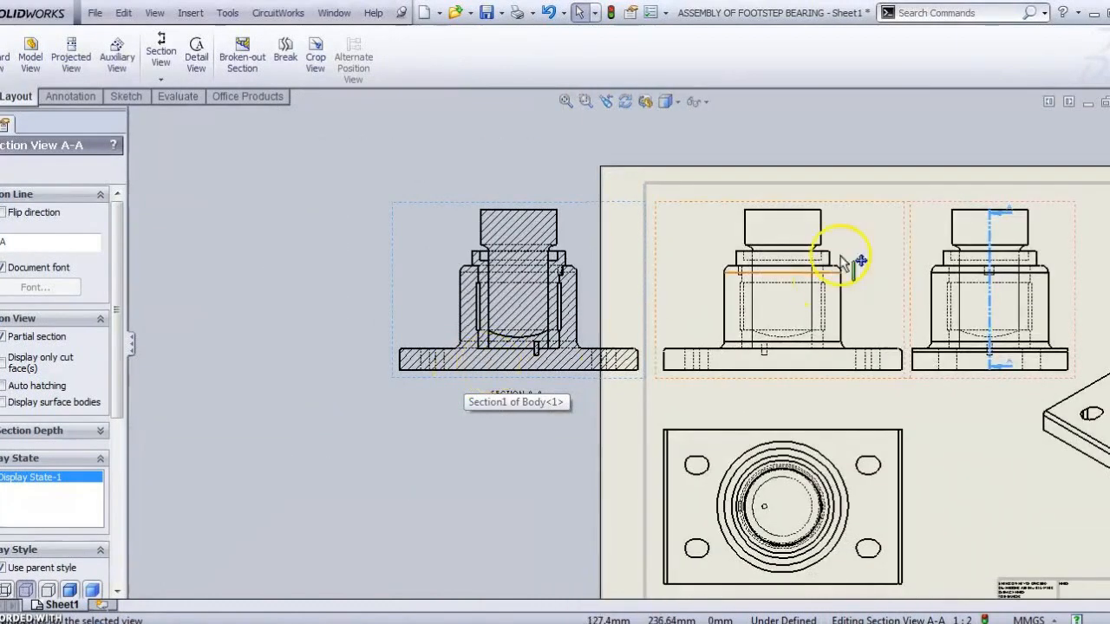
click(850, 204)
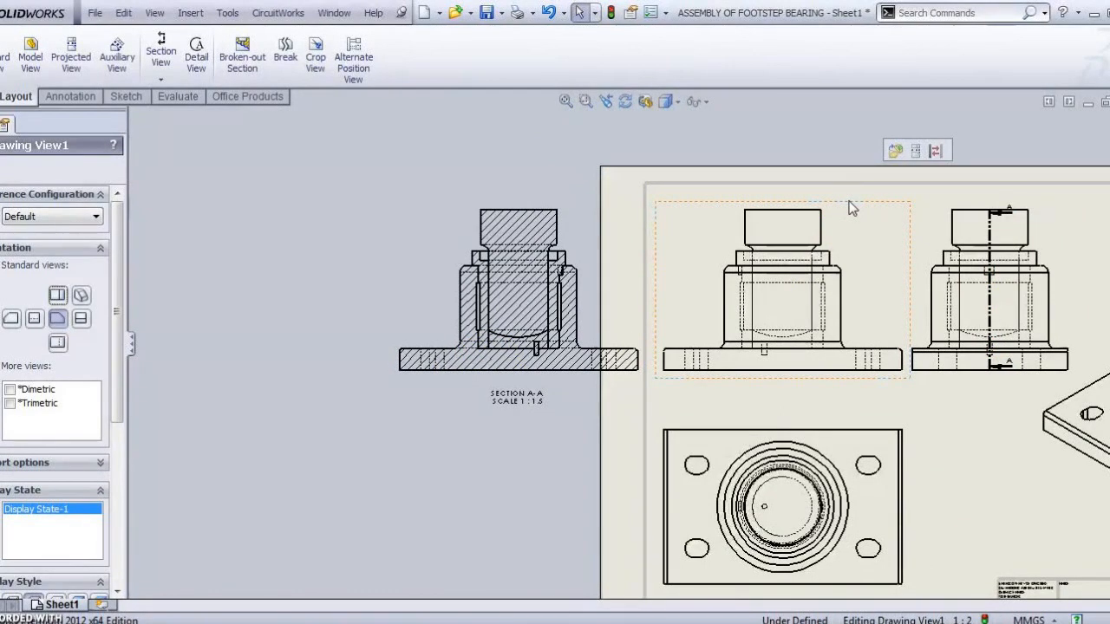
key(Delete)
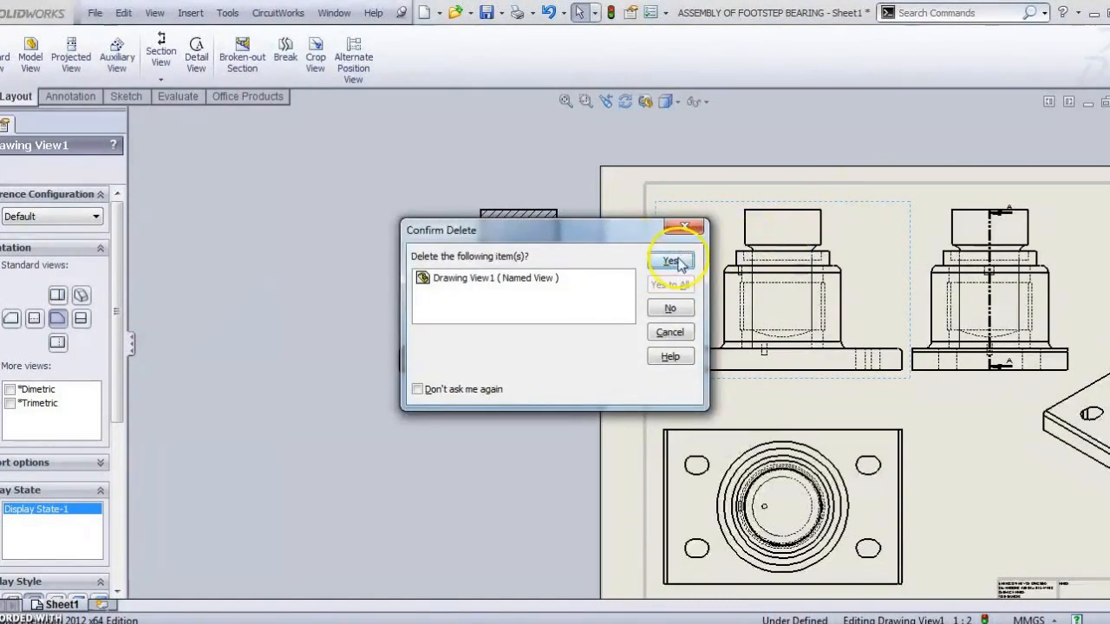
drag(523, 201, 778, 200)
key(f)
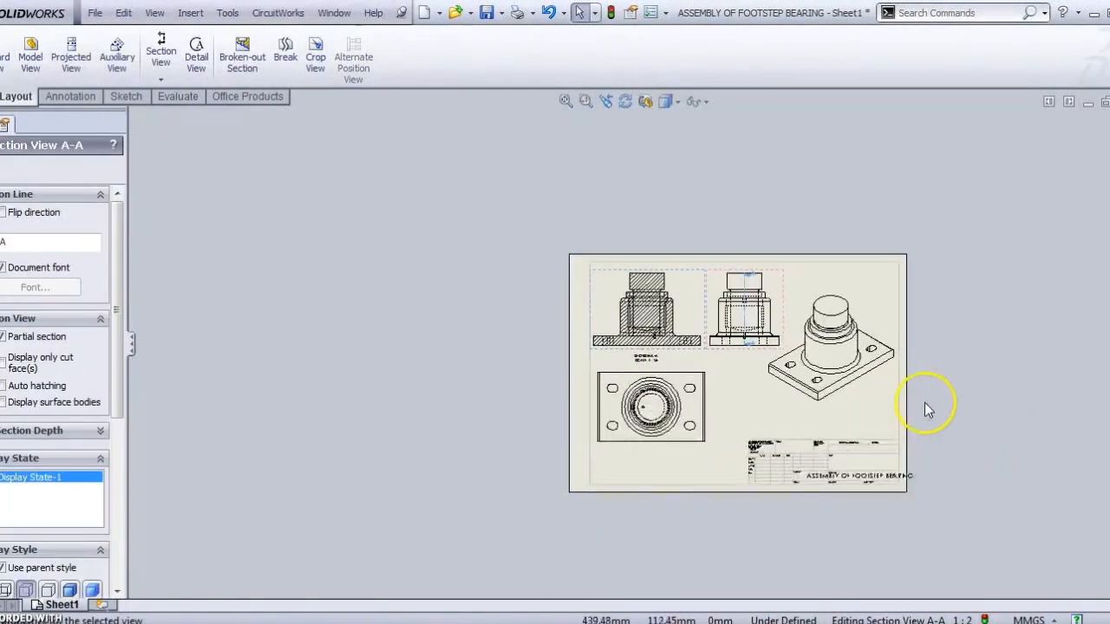
scroll(452, 287, down, 10)
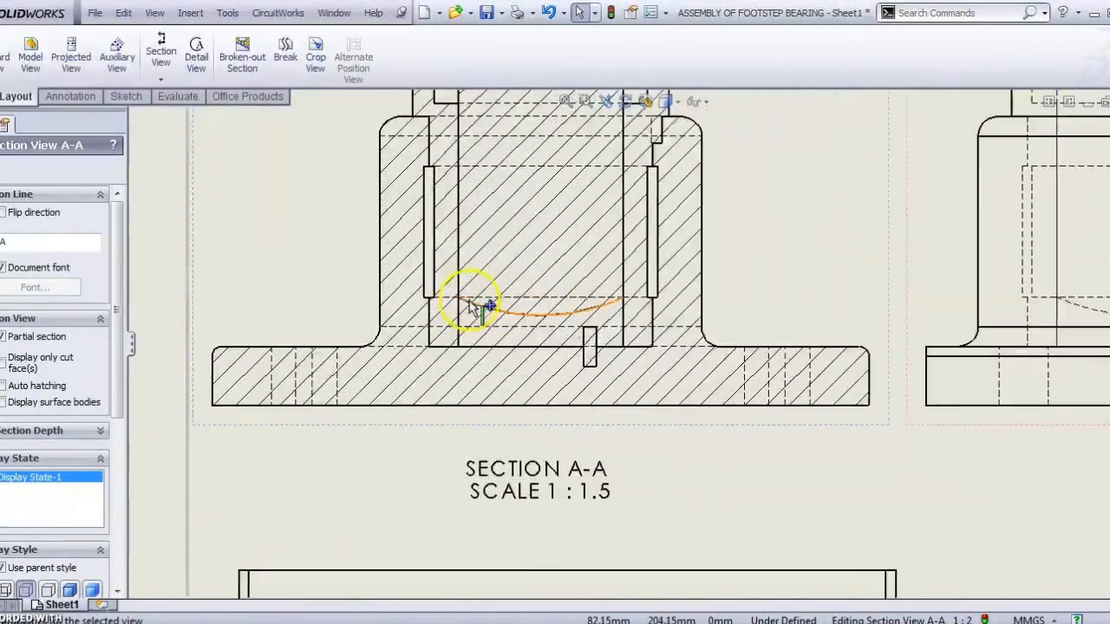
scroll(562, 346, up, 10)
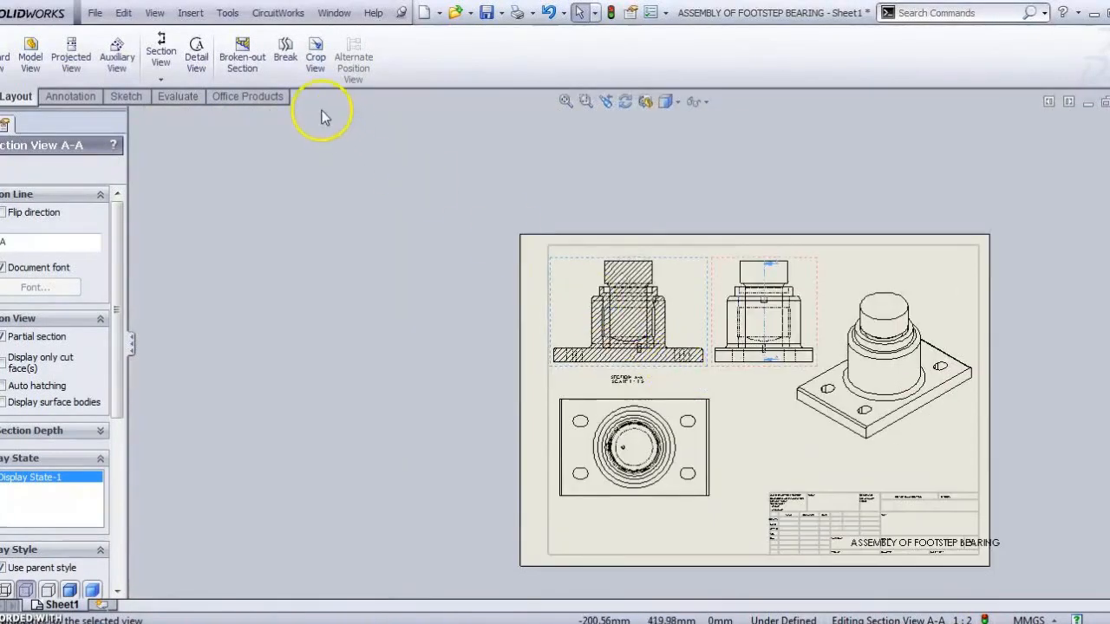
click(196, 57)
Step: Circle Section A-A's curved bottom and place Detail B at 2:1.5 beside the top view
scroll(601, 378, down, 4)
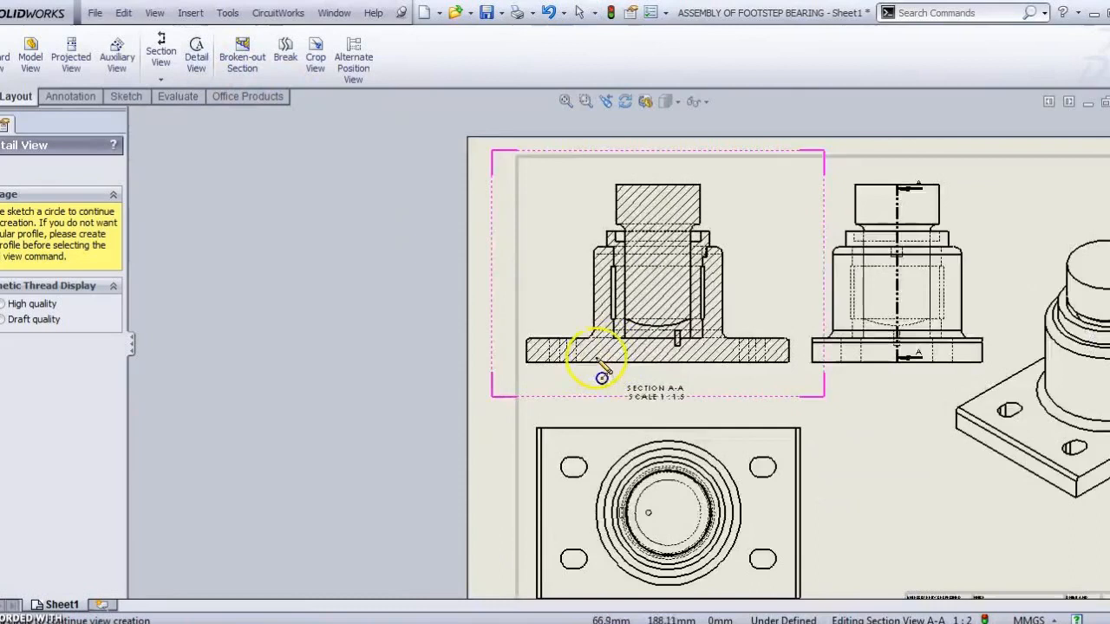
scroll(602, 378, down, 4)
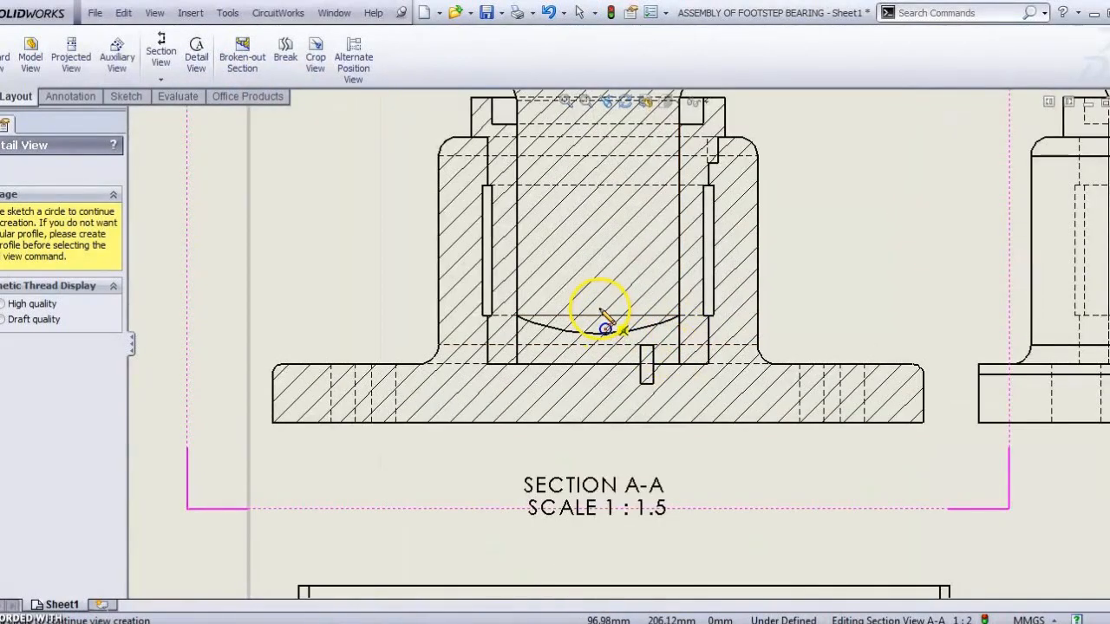
click(598, 310)
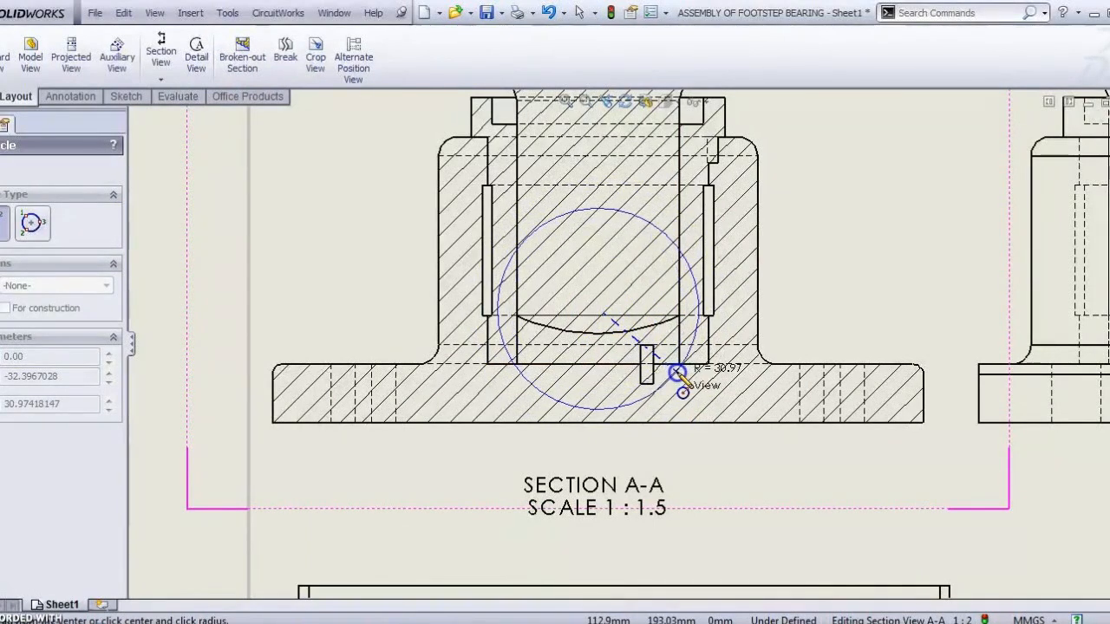
click(685, 379)
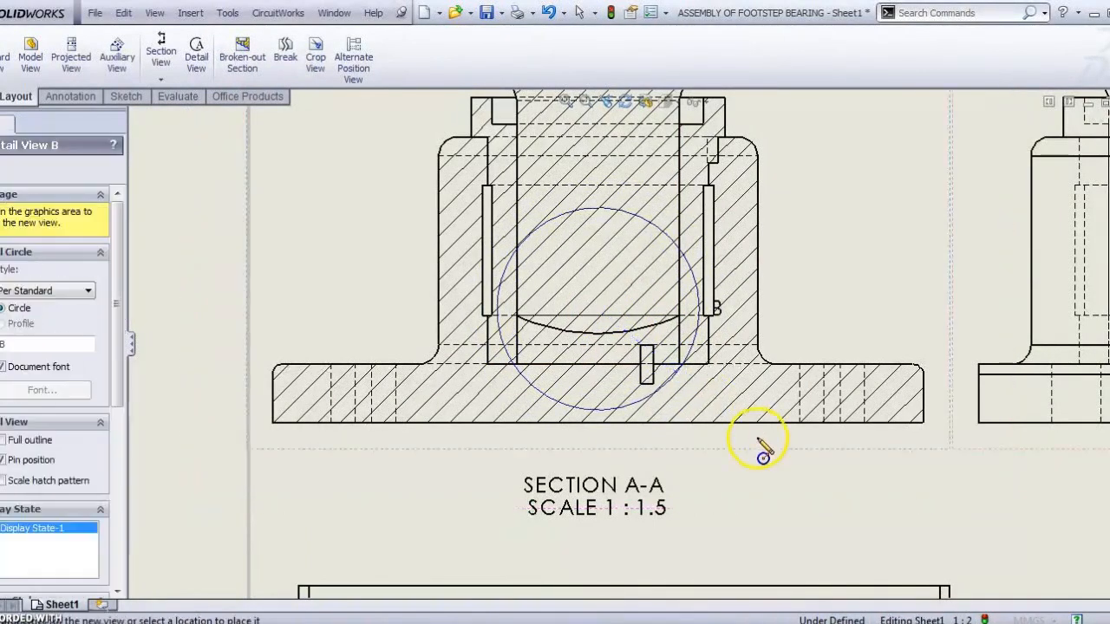
scroll(757, 438, up, 5)
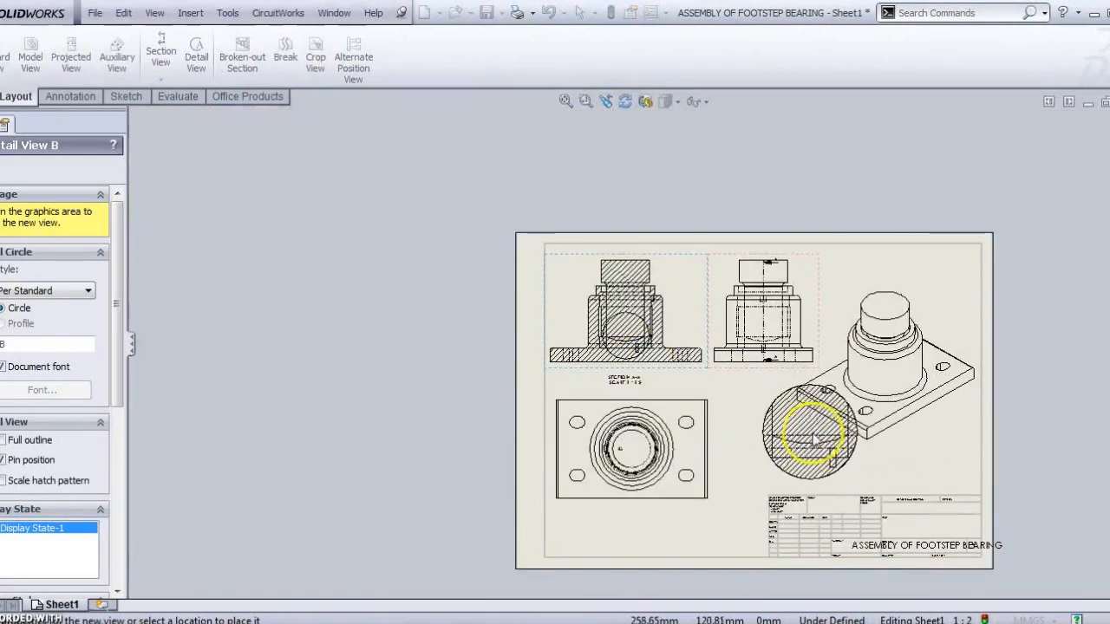
click(765, 442)
scroll(818, 487, down, 8)
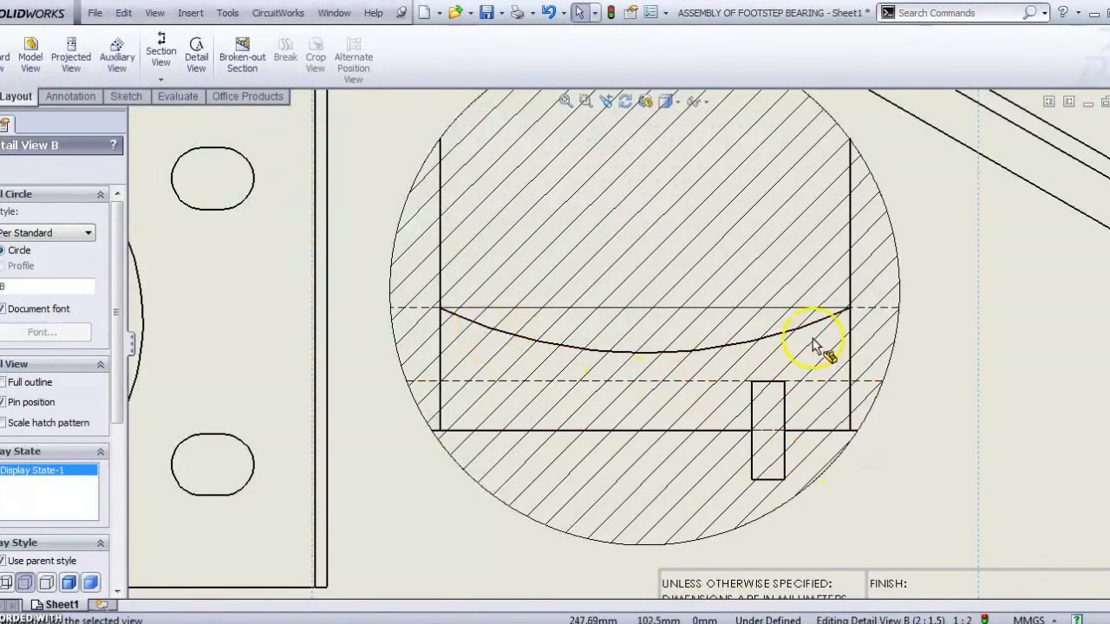
scroll(806, 369, up, 6)
scroll(594, 360, down, 2)
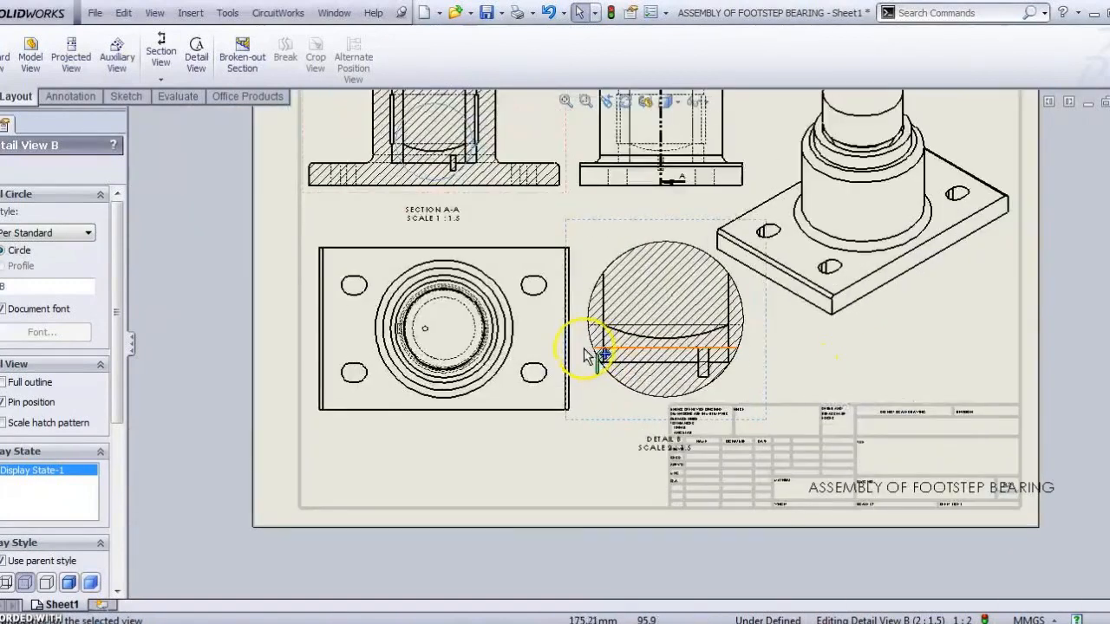
scroll(433, 304, down, 2)
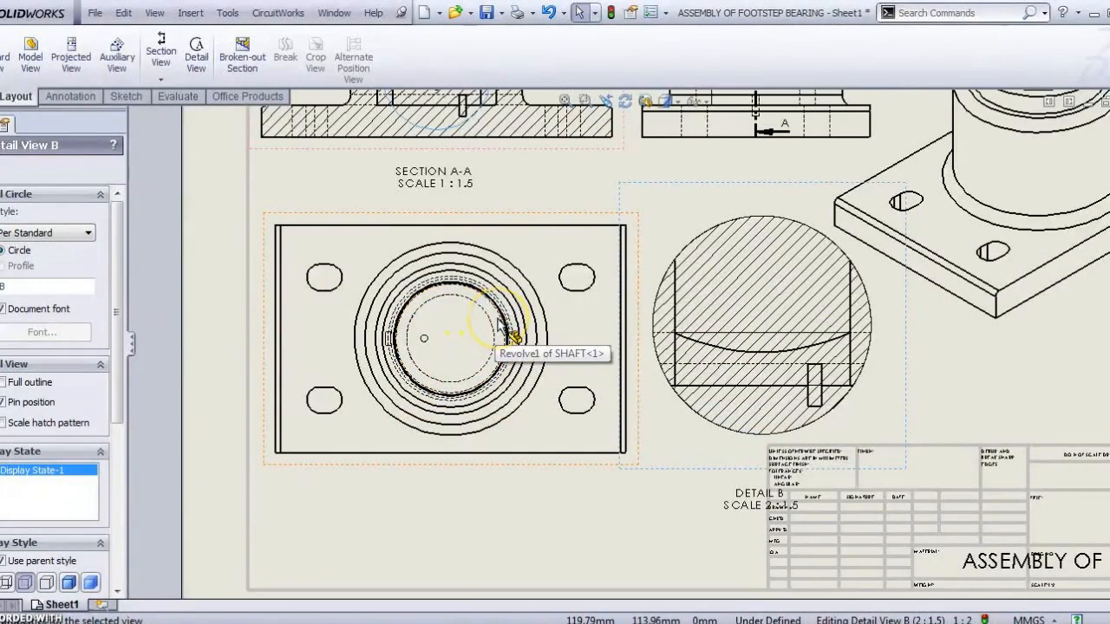
scroll(511, 334, up, 2)
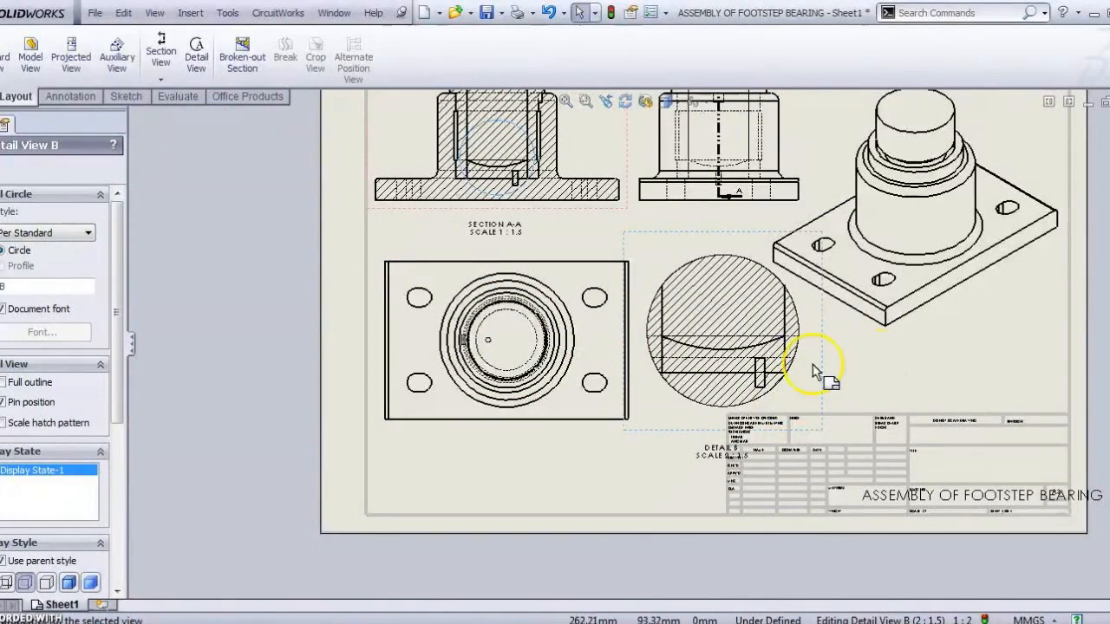
click(5, 165)
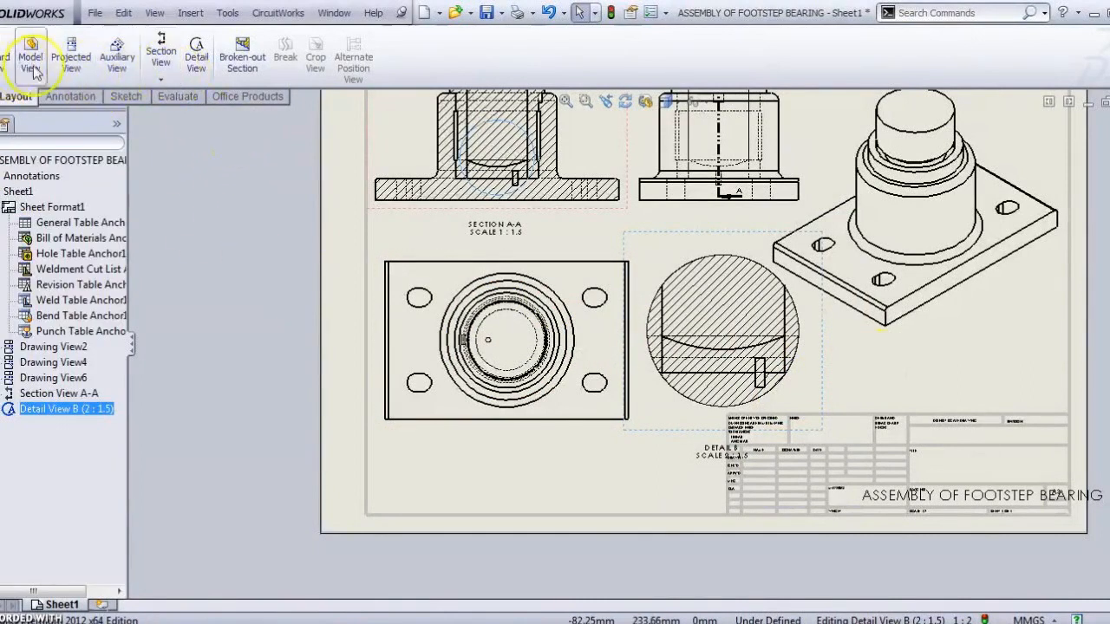
Step: Open Smart Dimension's Autodimension options and select Drawing View2, the plate's plan view
scroll(683, 334, up, 4)
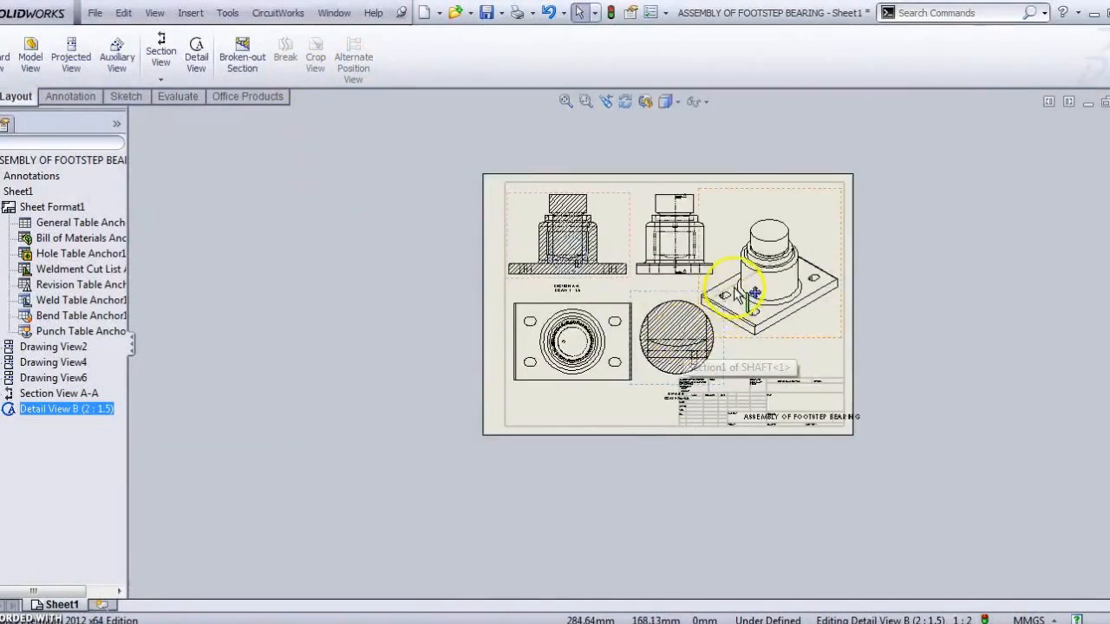
scroll(733, 293, down, 4)
click(55, 98)
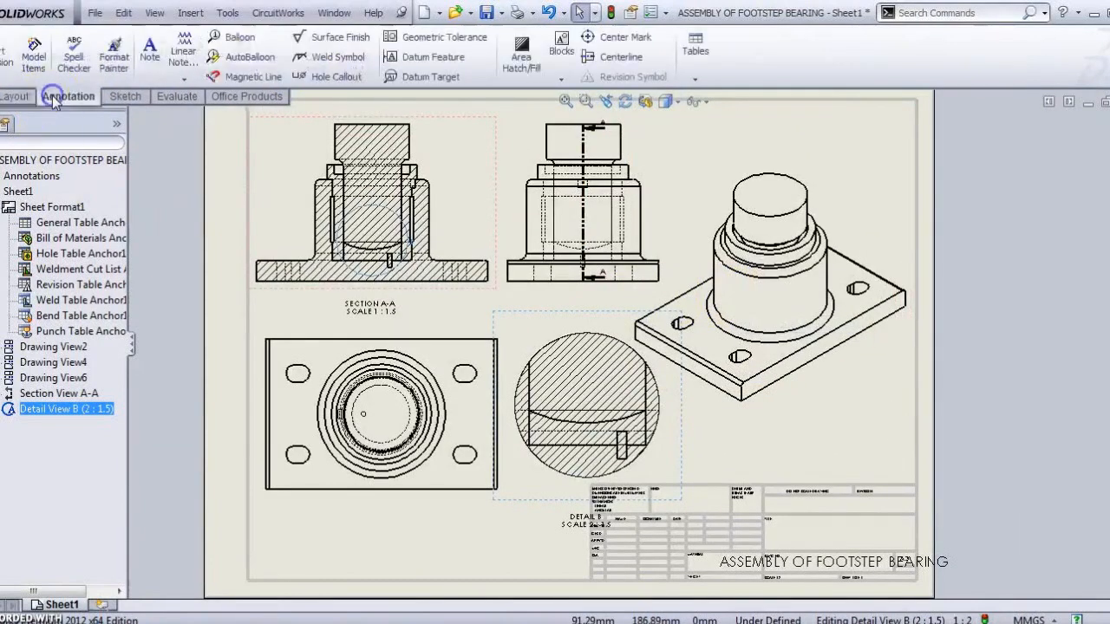
click(156, 62)
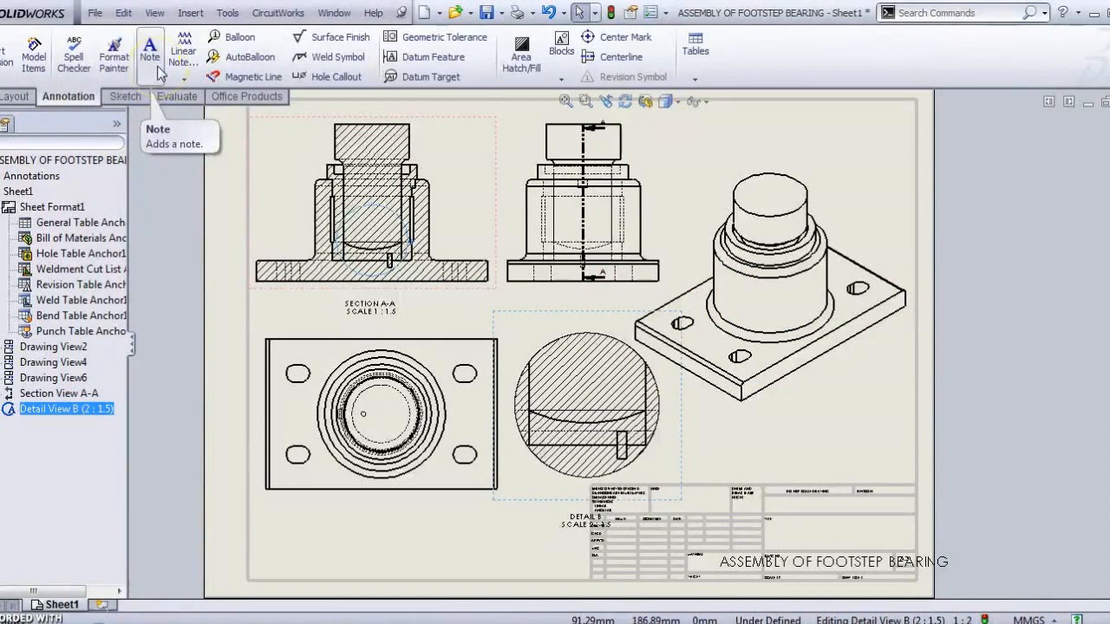
scroll(407, 343, down, 1)
scroll(409, 343, up, 3)
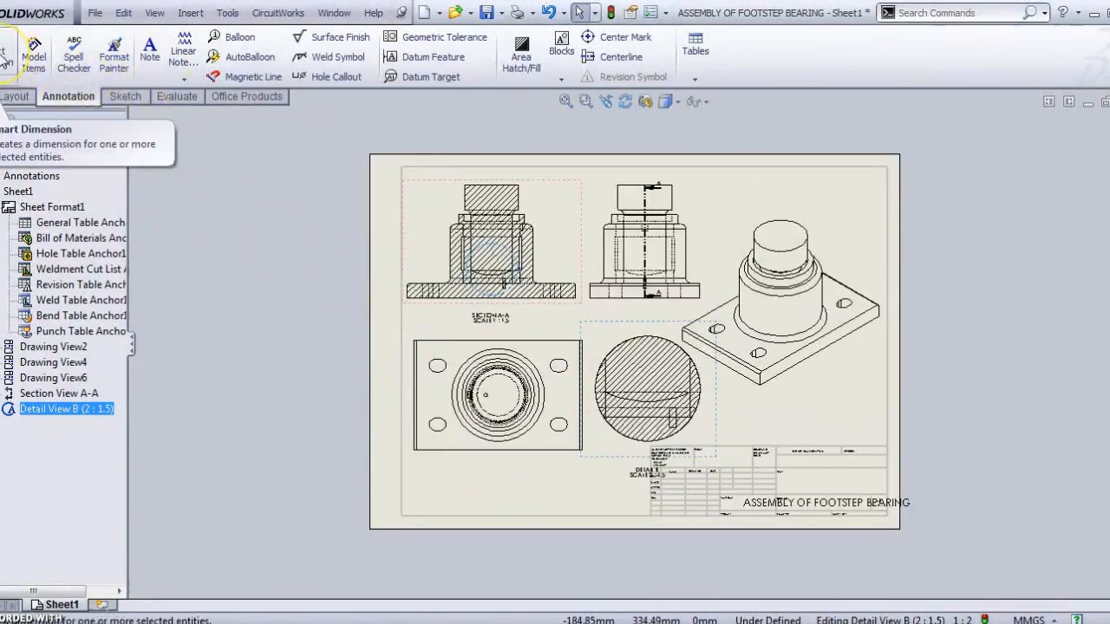
click(5, 59)
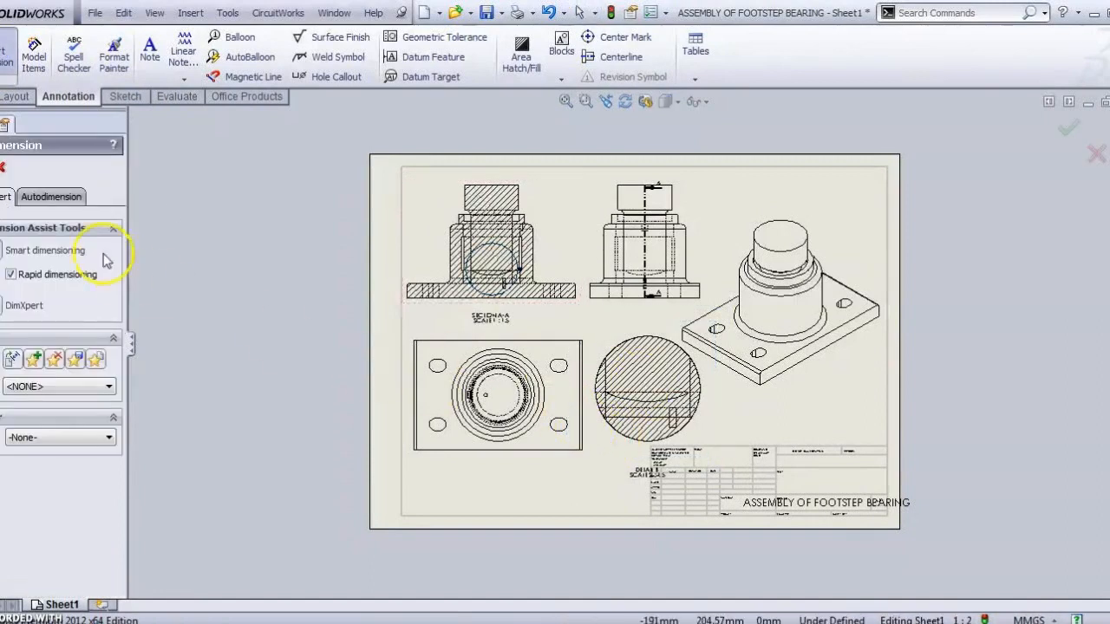
scroll(559, 395, down, 3)
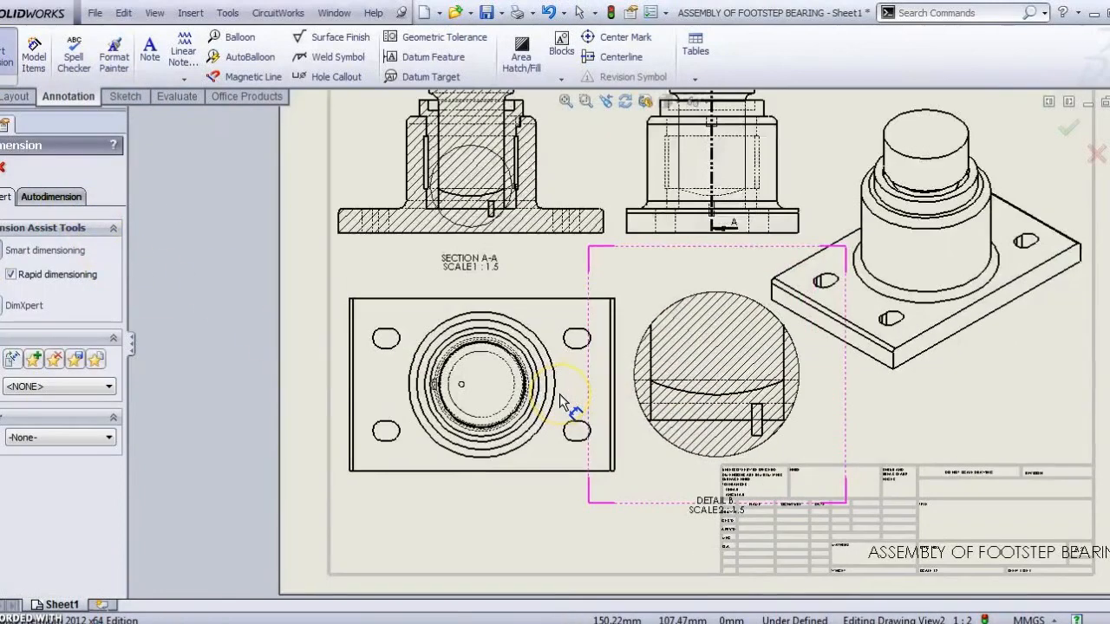
click(58, 198)
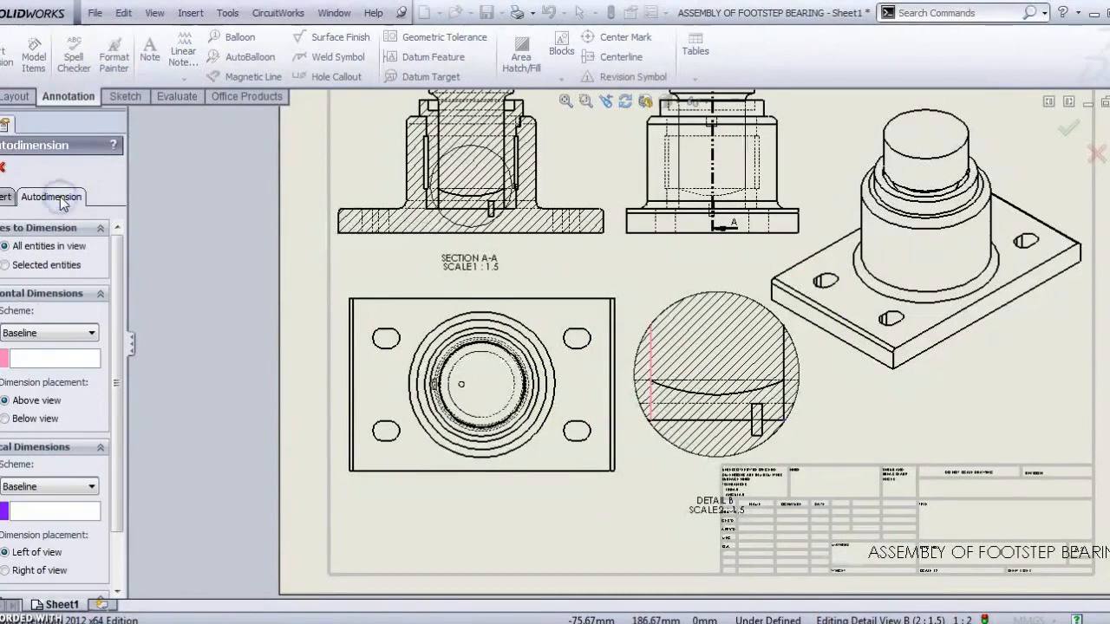
click(438, 289)
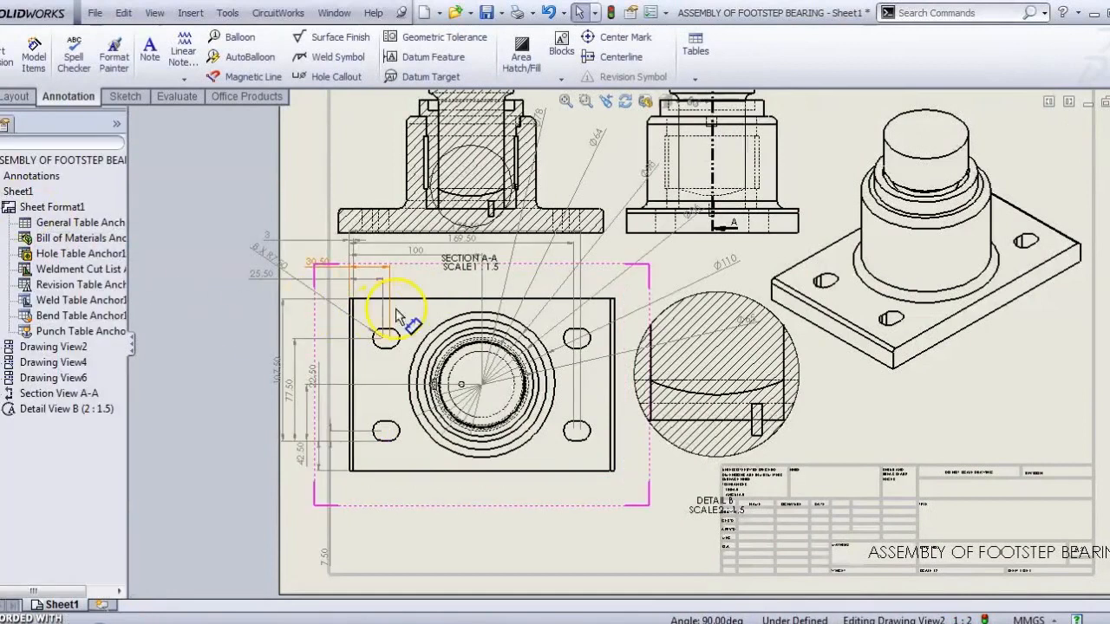
Step: Inspect the auto-generated plan view dimensions (107.50, 77.50, Ø110) and select the 100 dimension
scroll(559, 350, up, 4)
scroll(560, 354, down, 5)
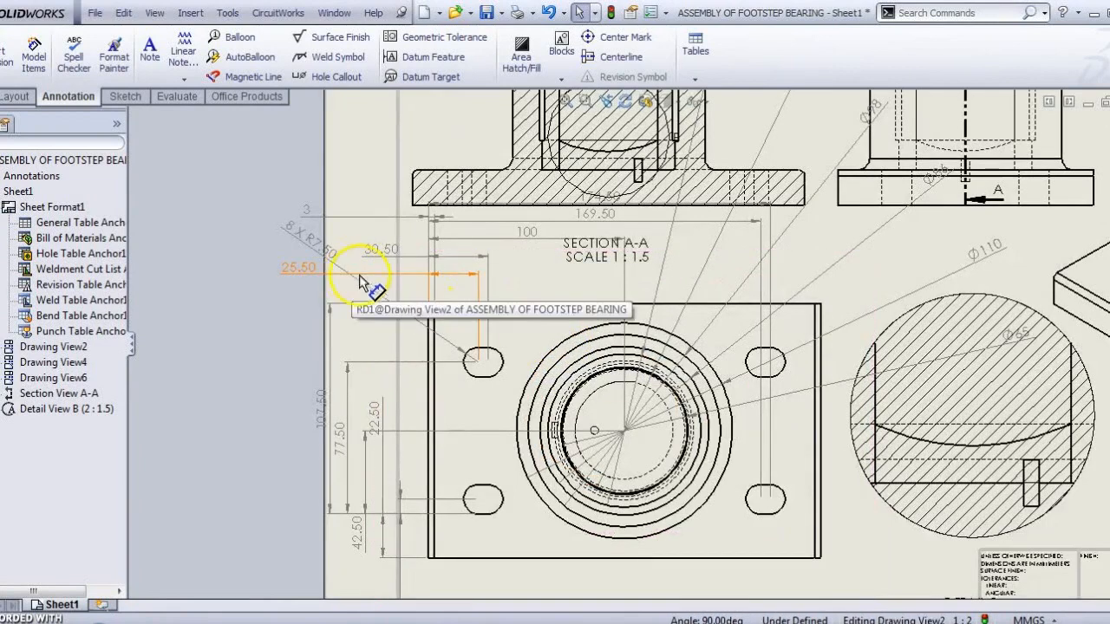
scroll(646, 373, up, 3)
scroll(669, 391, down, 4)
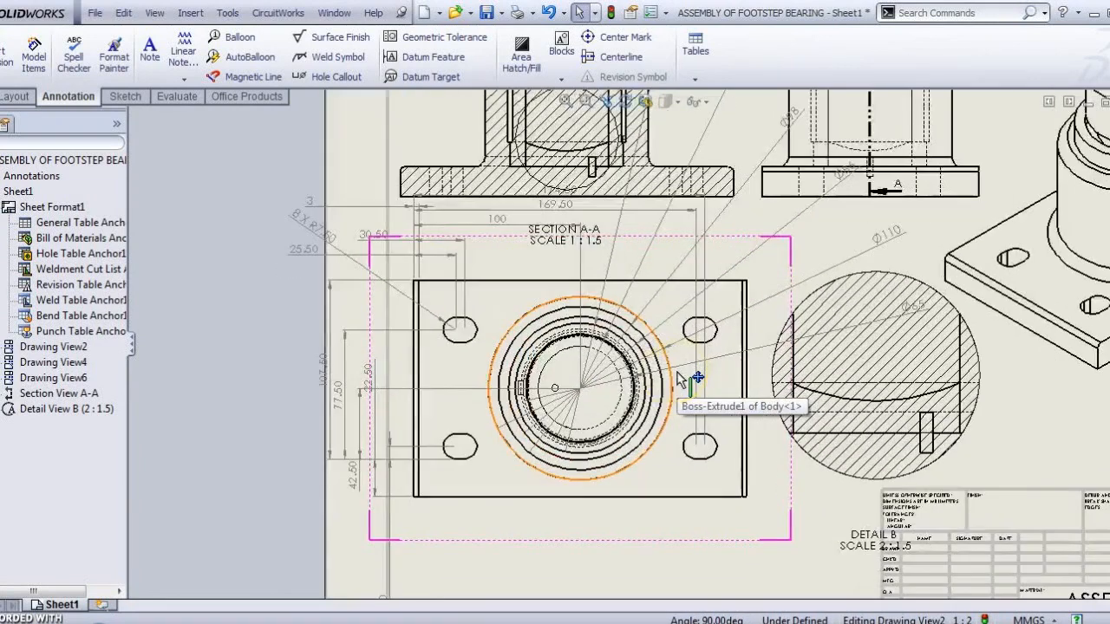
scroll(680, 379, up, 3)
scroll(598, 286, down, 5)
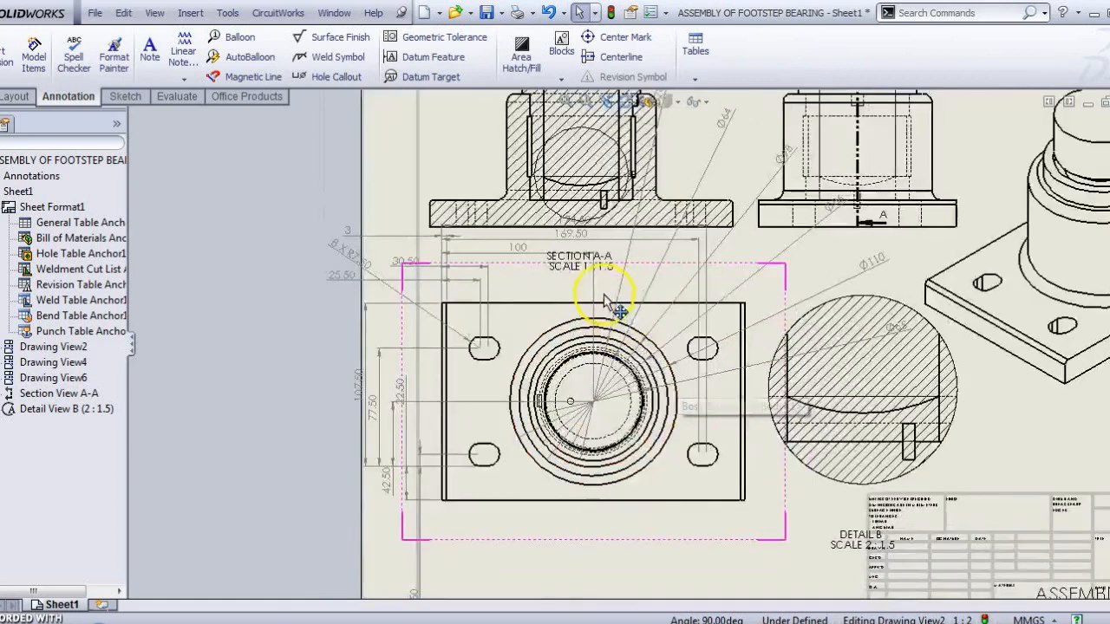
click(478, 236)
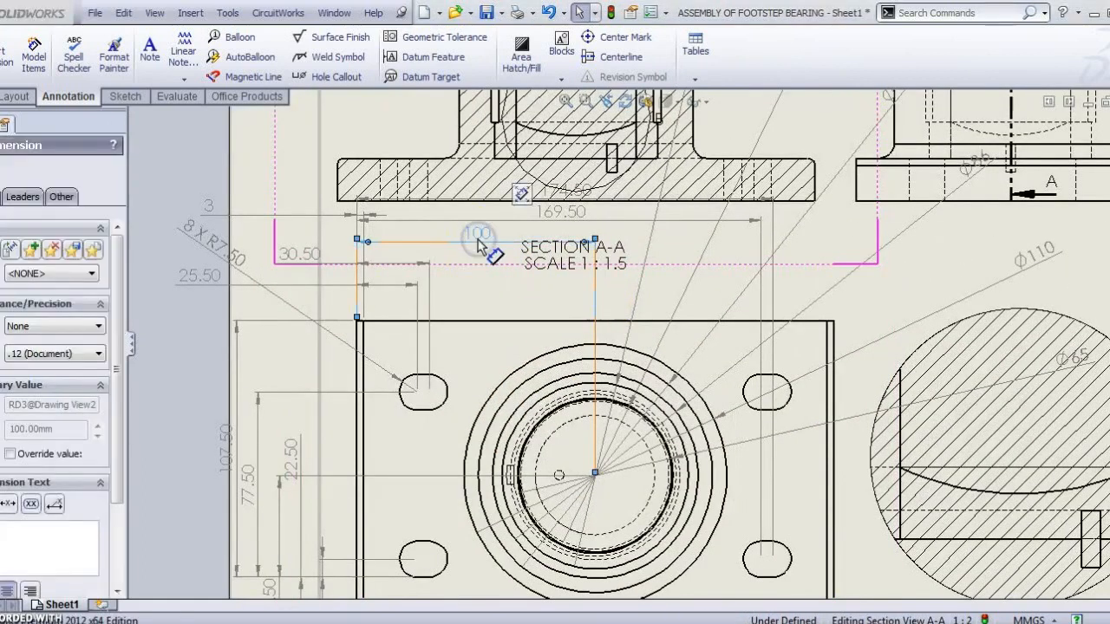
Step: Delete the 30.50, an extra dimension above the plate, and the small 3 dimension
click(301, 255)
key(Delete)
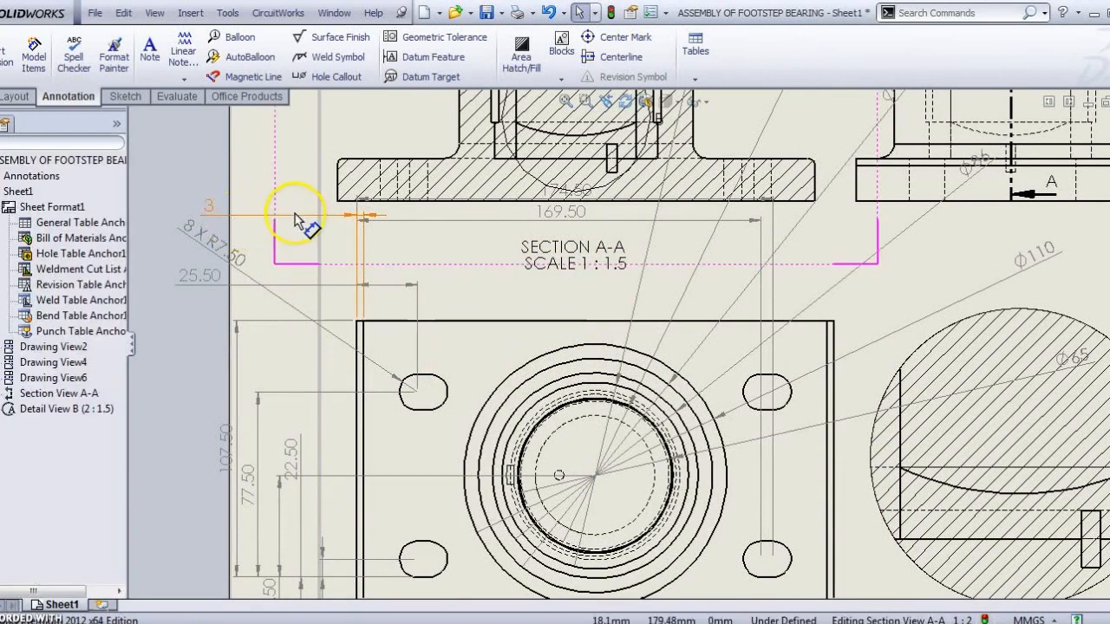
click(247, 222)
key(Delete)
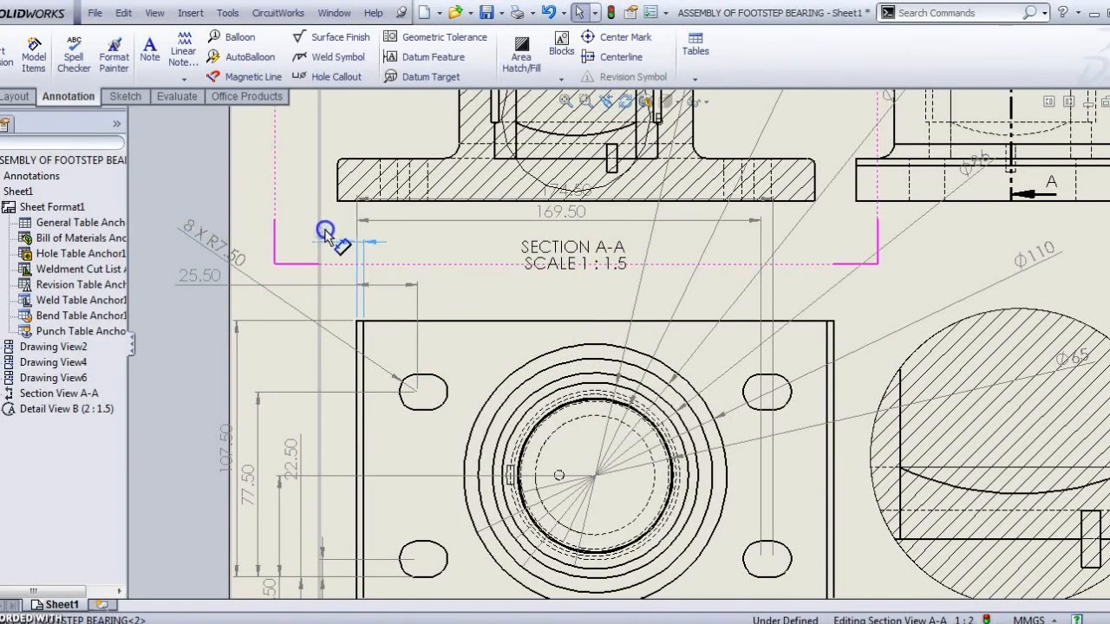
click(347, 304)
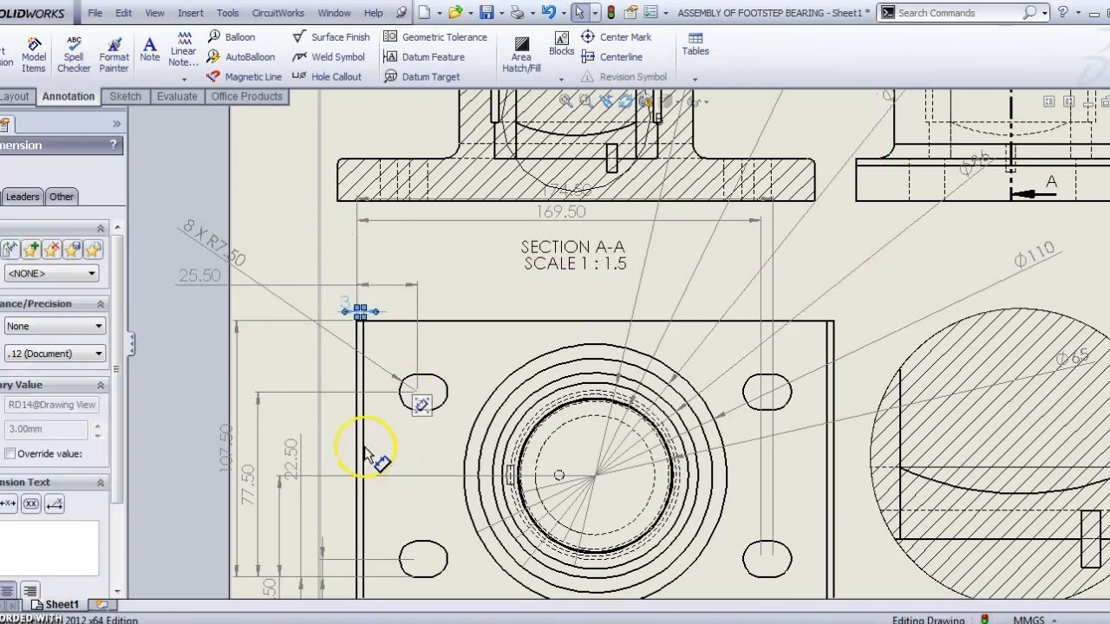
key(Delete)
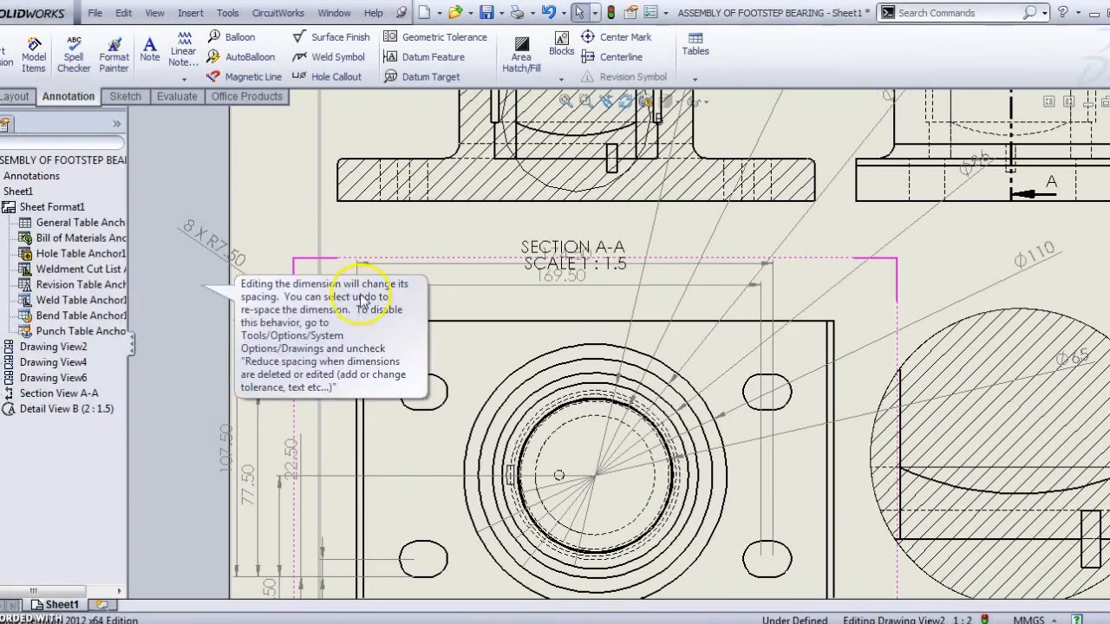
Step: Delete the small corner dimension plus the 169.50 and 174.50 dimensions
click(502, 307)
click(350, 309)
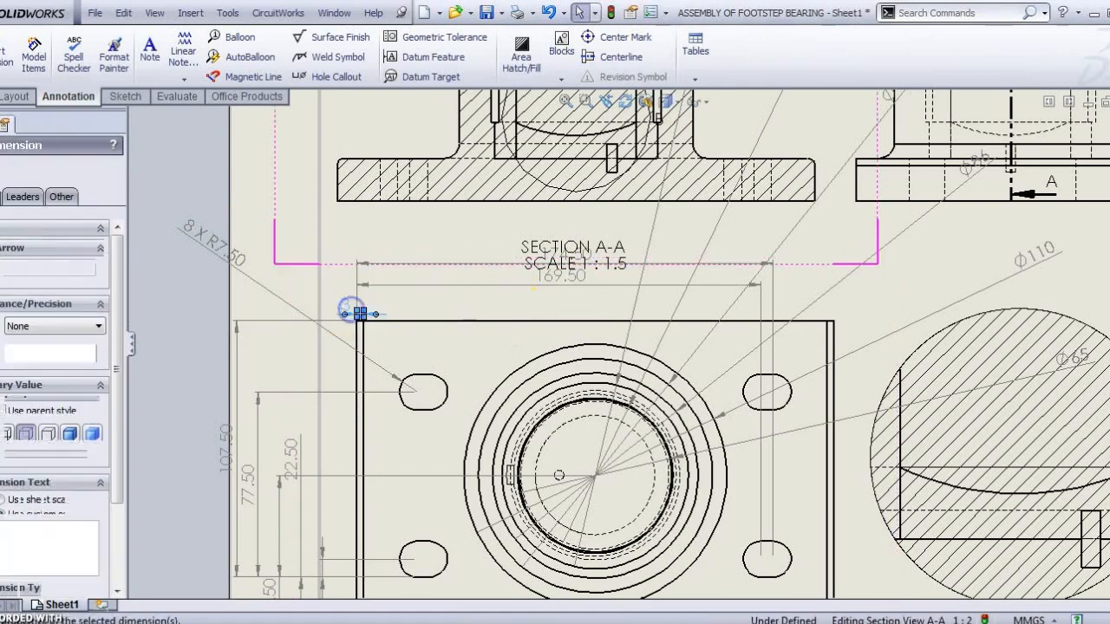
key(Delete)
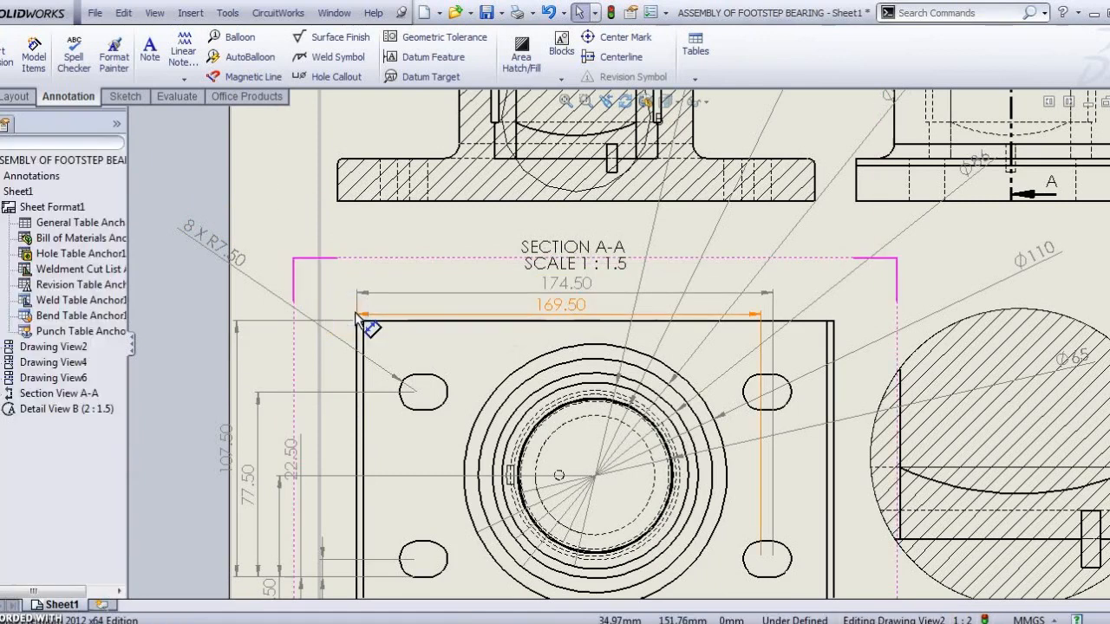
click(590, 315)
key(Delete)
click(589, 315)
key(Delete)
scroll(625, 329, up, 3)
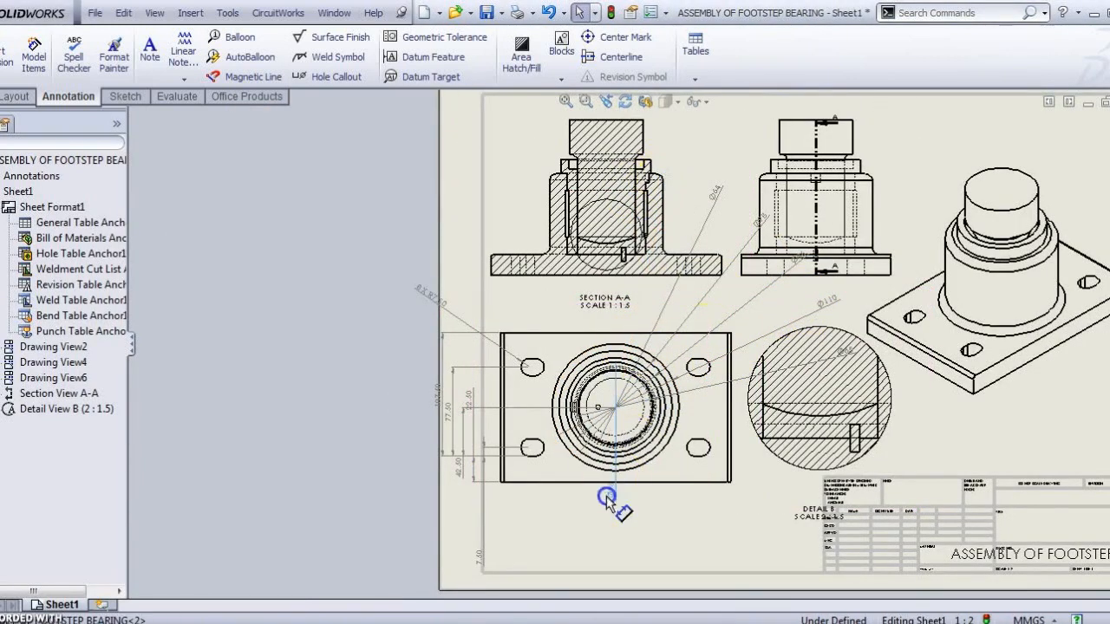
Step: Move the Ø78, Ø64, Ø98 and Ø110 dimensions in close around the plan view's circles
click(561, 528)
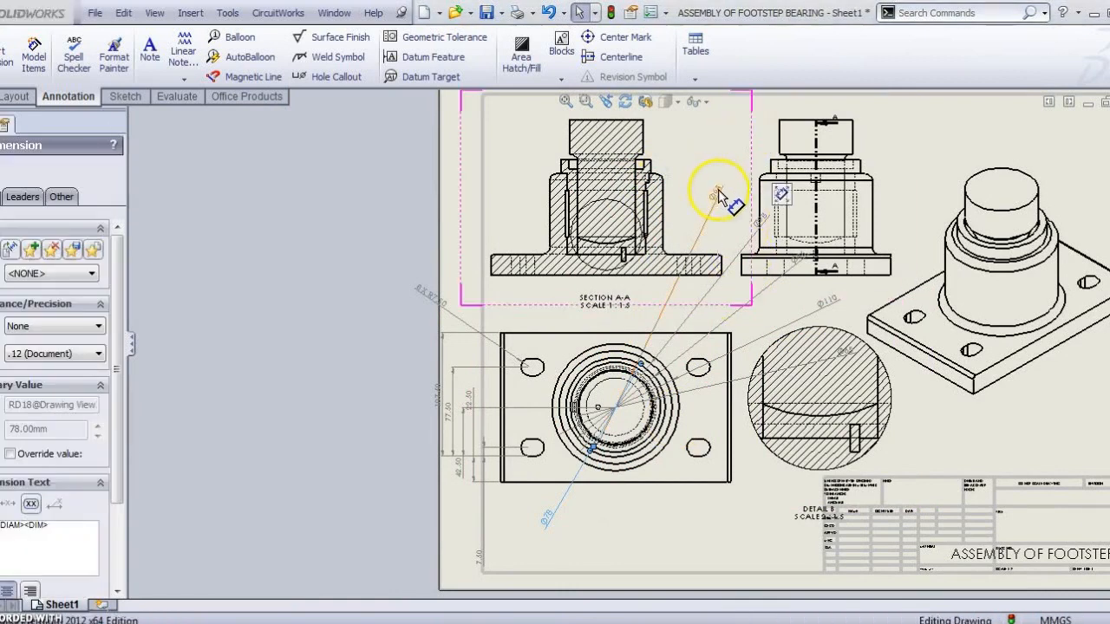
drag(703, 539, 703, 537)
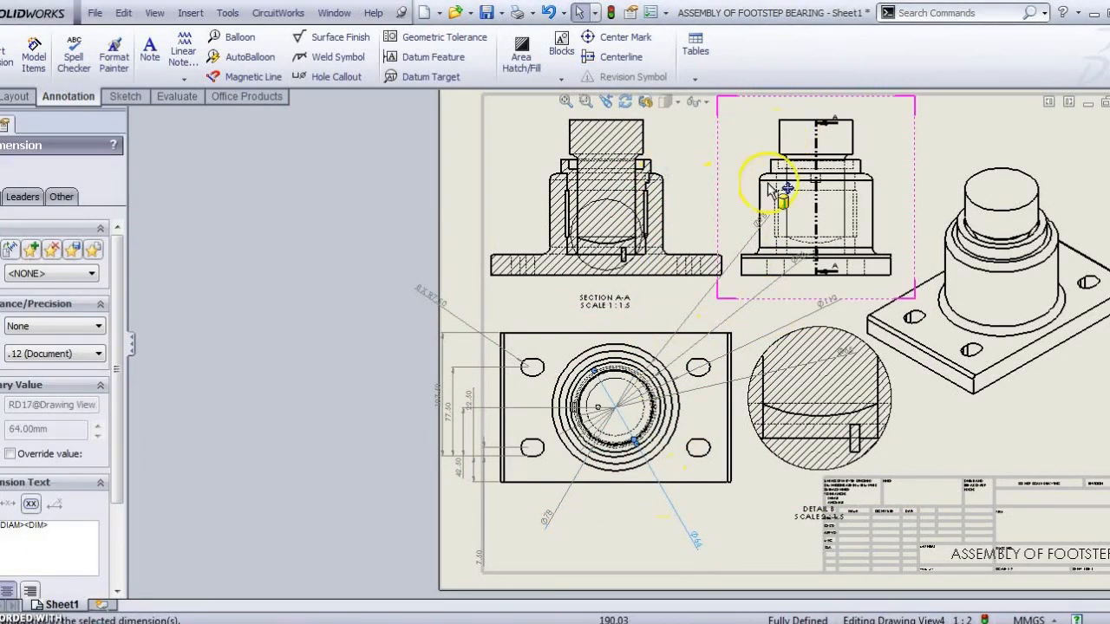
drag(760, 221, 612, 524)
drag(821, 314, 511, 505)
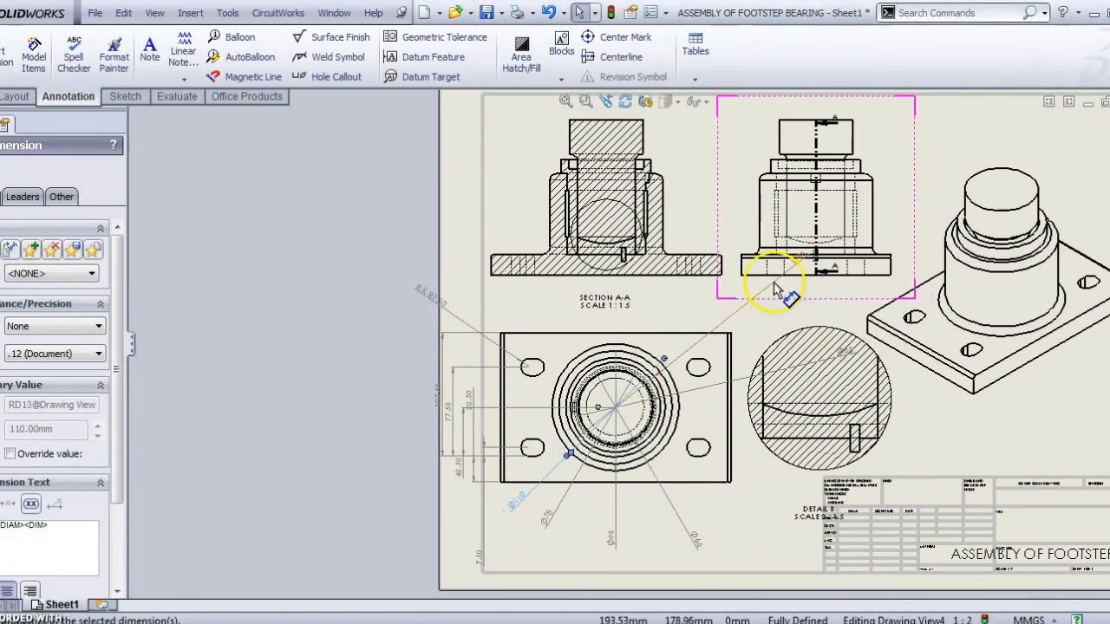
drag(777, 305, 673, 313)
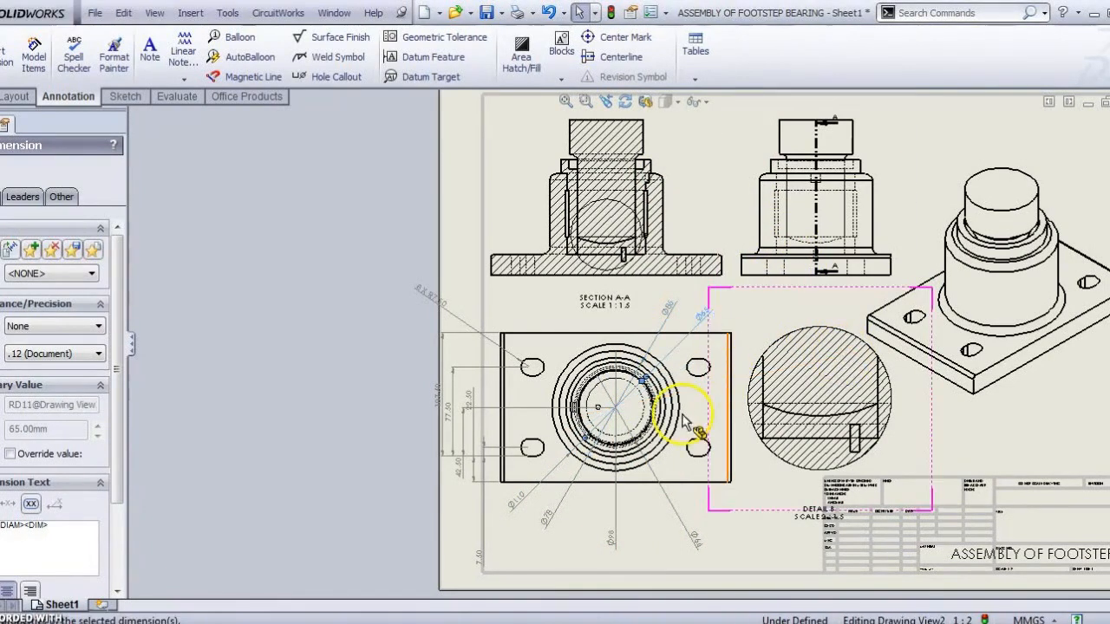
Step: Delete the 77.50, 22.50 and 42.50 dimensions, and move 7.50 beside the lower-left slot
scroll(685, 418, down, 3)
scroll(671, 422, up, 1)
scroll(672, 423, down, 2)
scroll(672, 422, up, 4)
scroll(655, 507, down, 1)
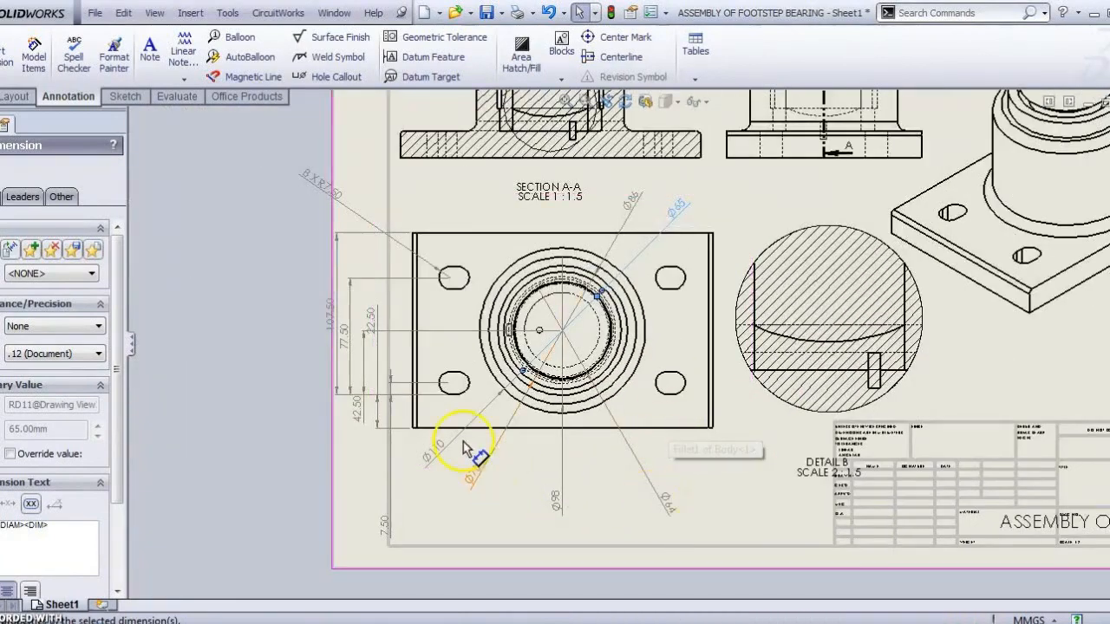
scroll(373, 394, down, 2)
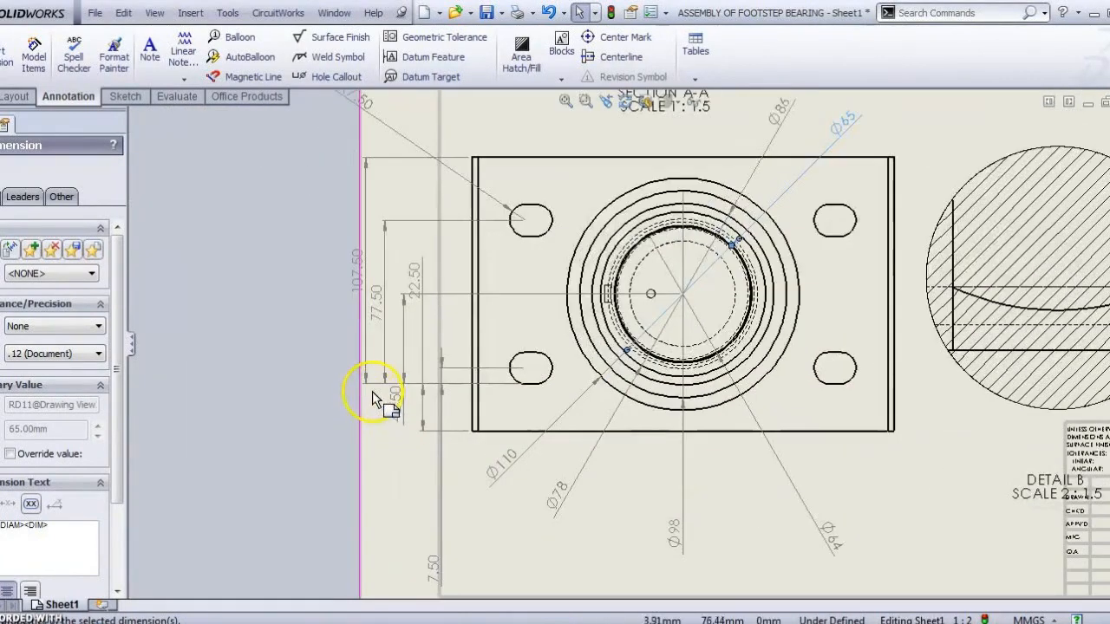
click(382, 331)
key(Delete)
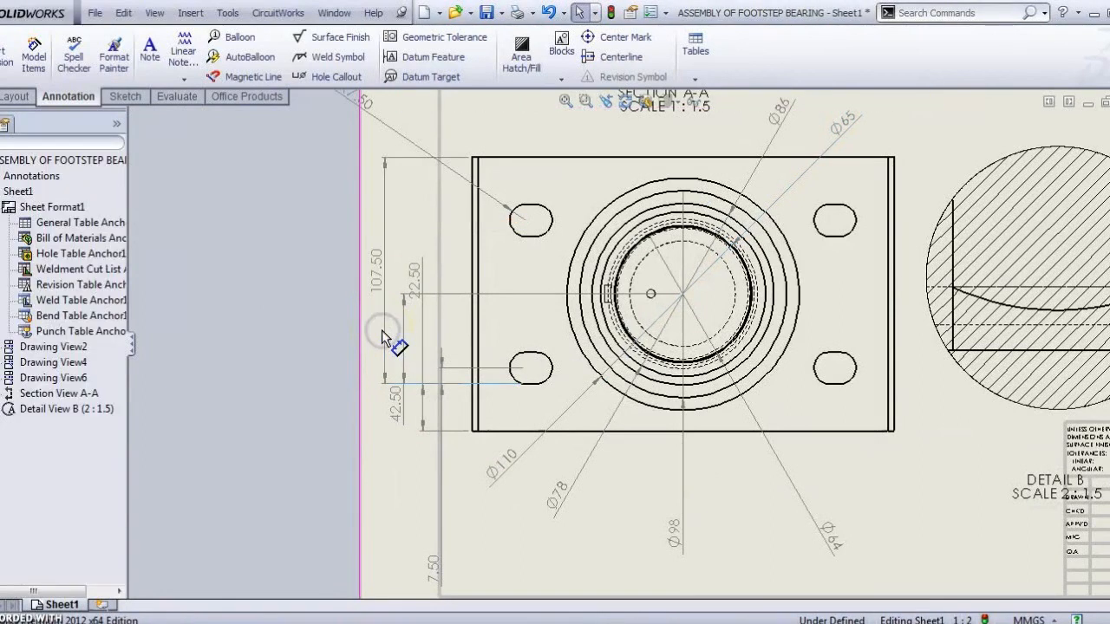
click(422, 309)
key(Delete)
click(415, 378)
key(Delete)
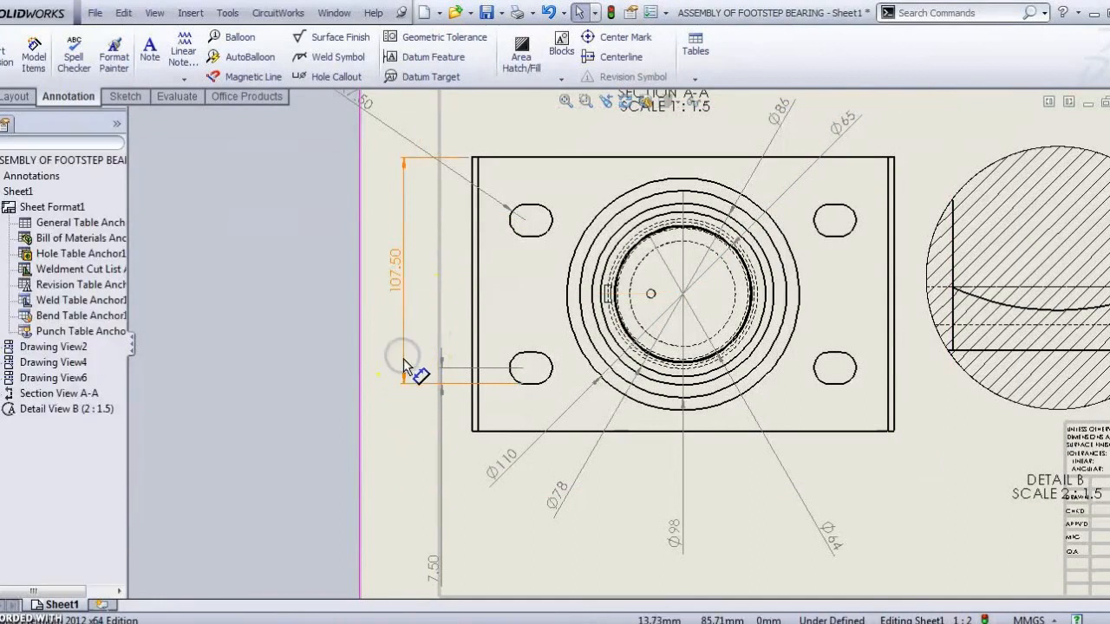
click(438, 568)
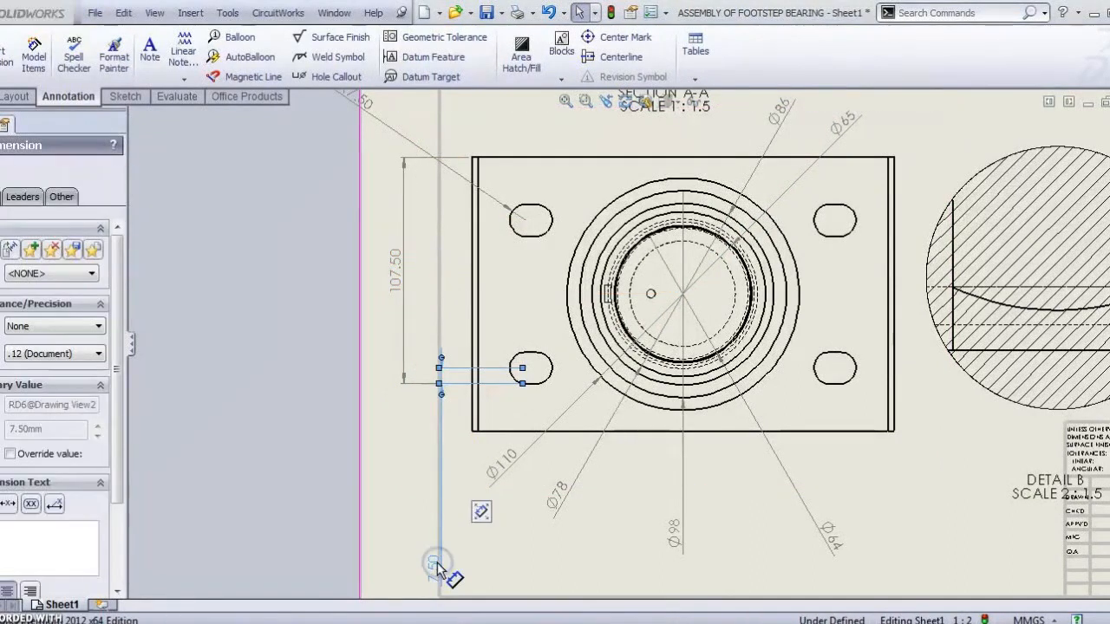
mouse_move(438, 568)
mouse_down()
mouse_move(443, 416)
mouse_move(461, 372)
mouse_up()
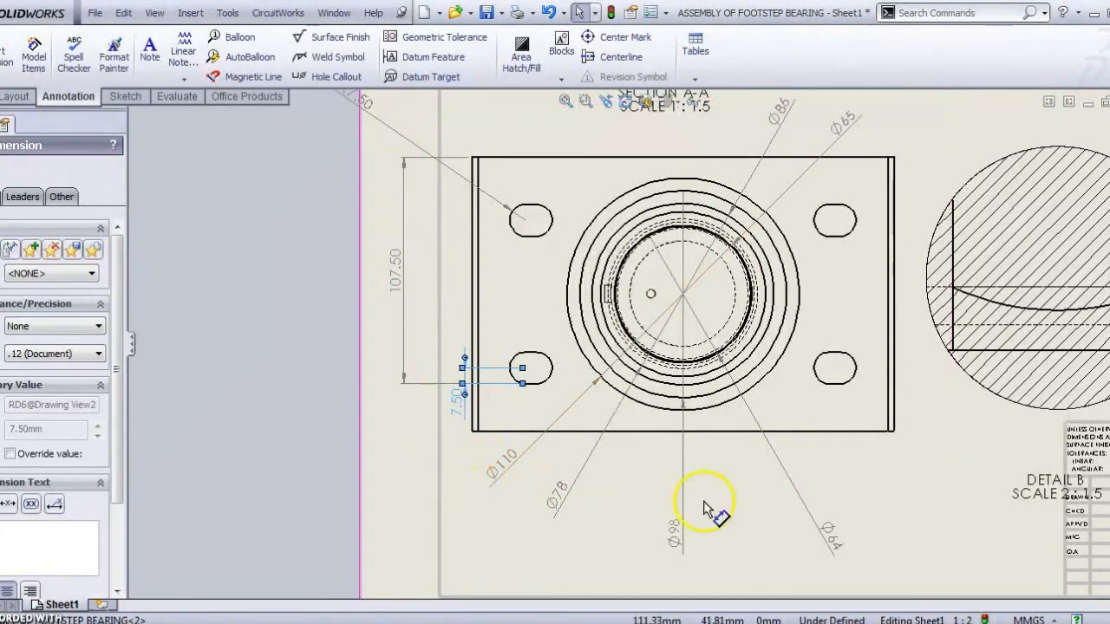
Step: Reposition and place the 8 X R7.50 slot radius callout
scroll(867, 351, up, 3)
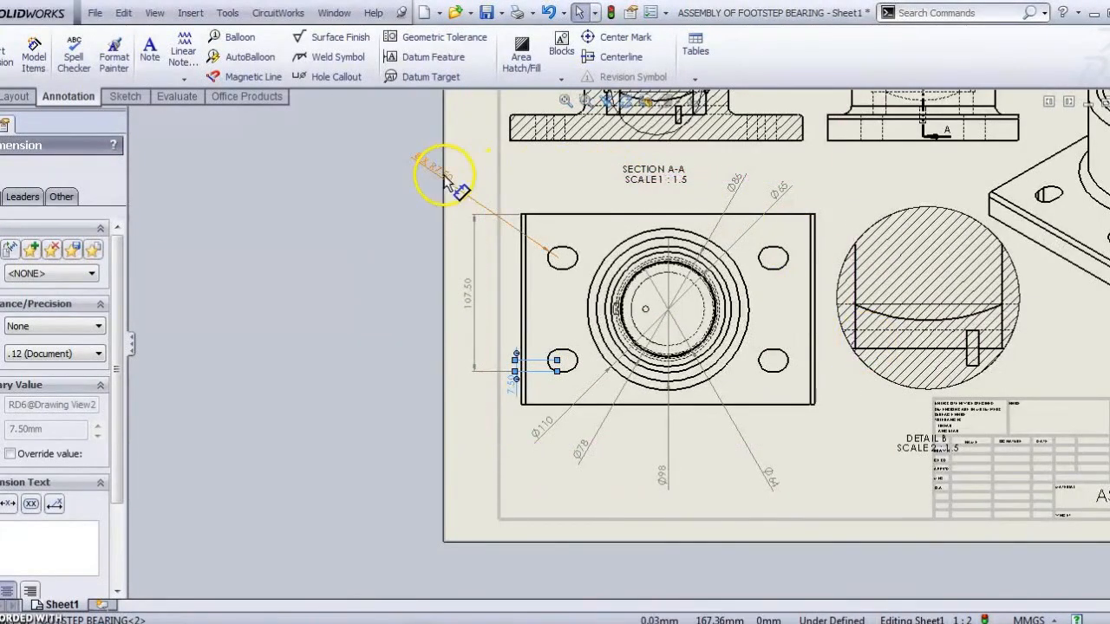
drag(426, 174, 516, 201)
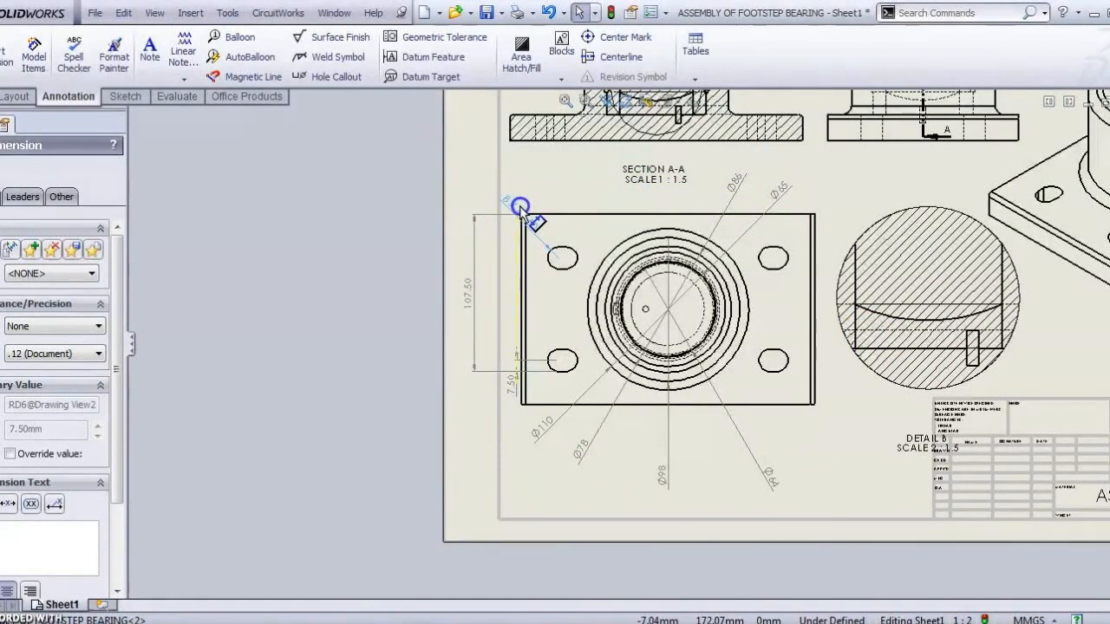
click(528, 208)
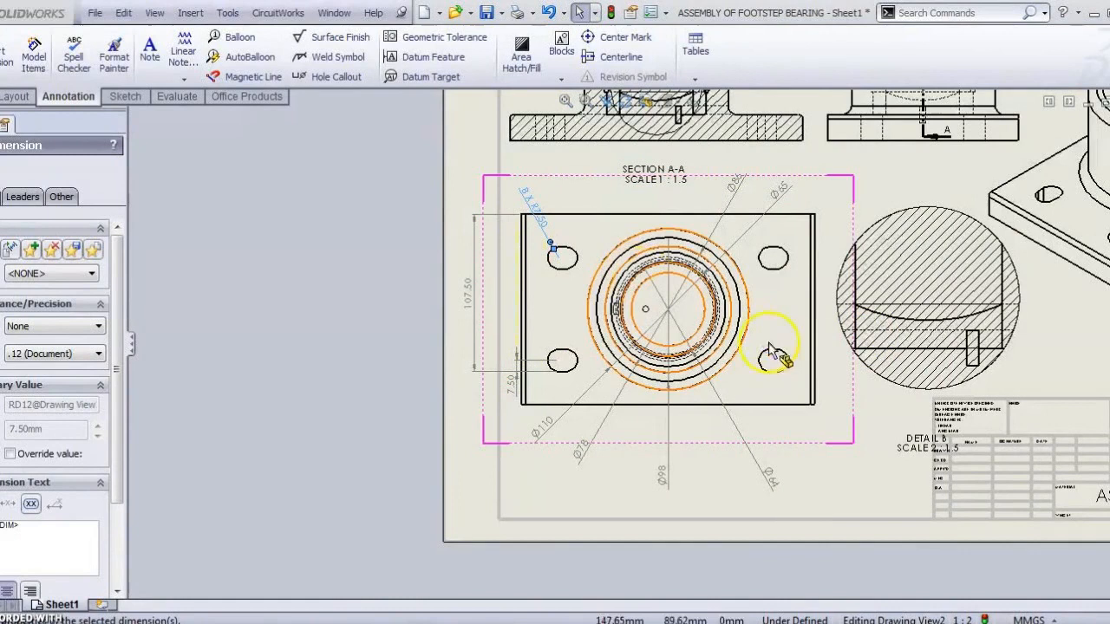
Step: Delete the stray 7.50 radius and 107.50 height dimensions from the plate view
click(517, 392)
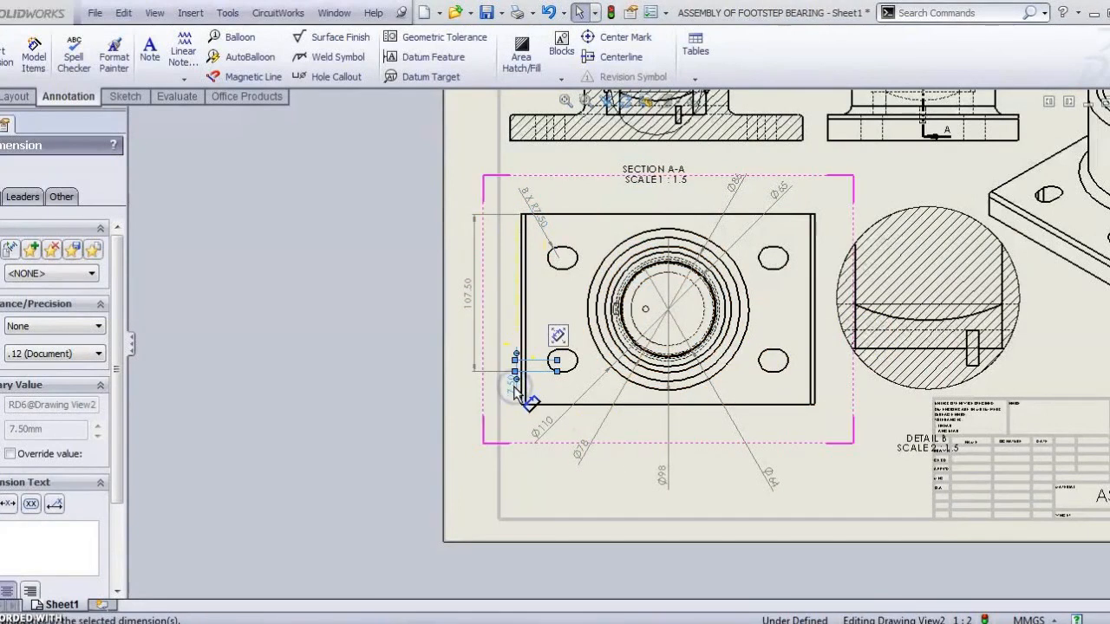
key(Delete)
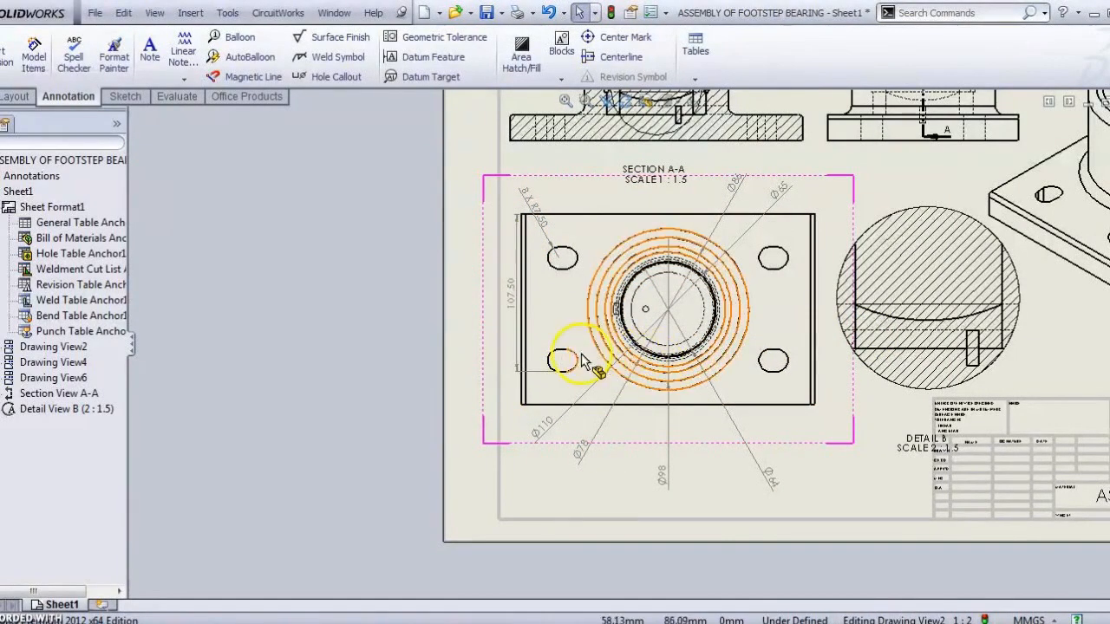
scroll(546, 360, down, 2)
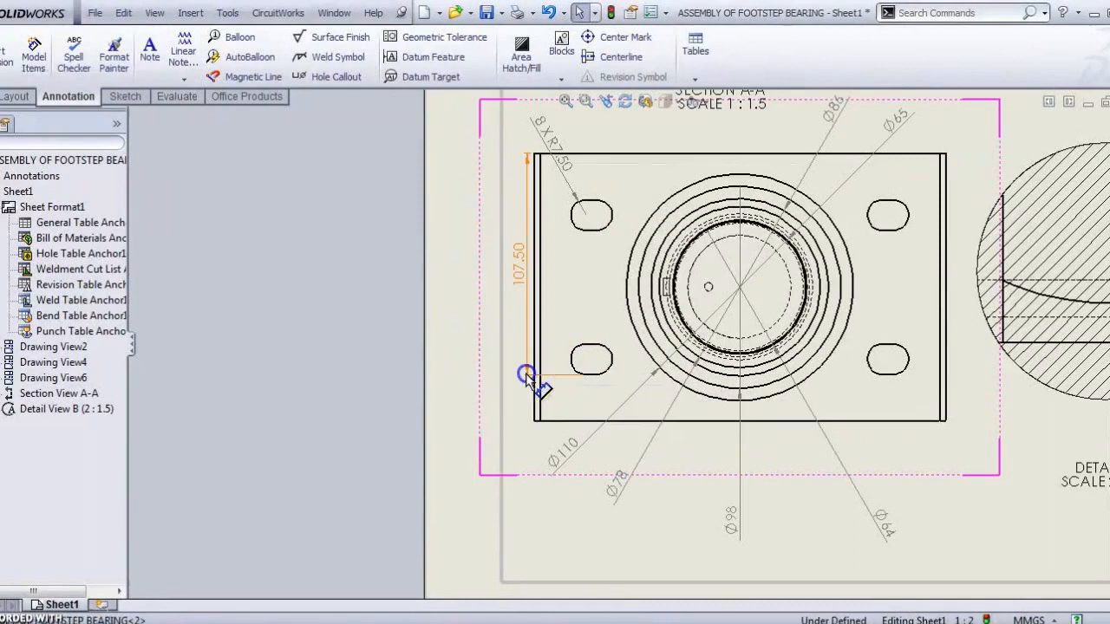
click(526, 371)
mouse_move(523, 375)
mouse_down()
mouse_move(533, 425)
mouse_move(520, 367)
mouse_up()
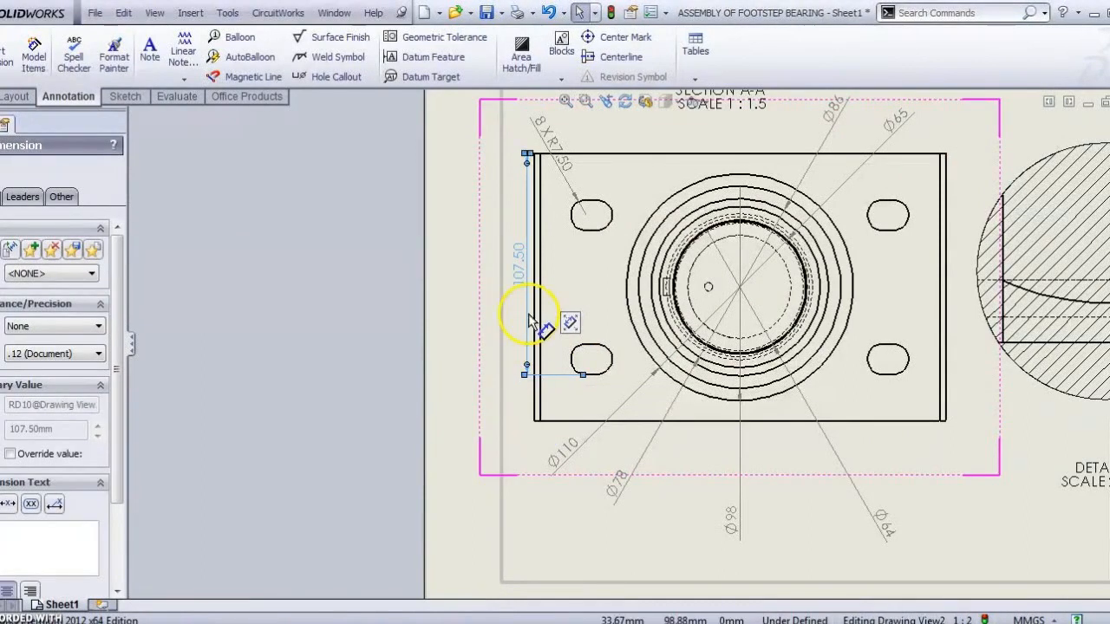
key(Delete)
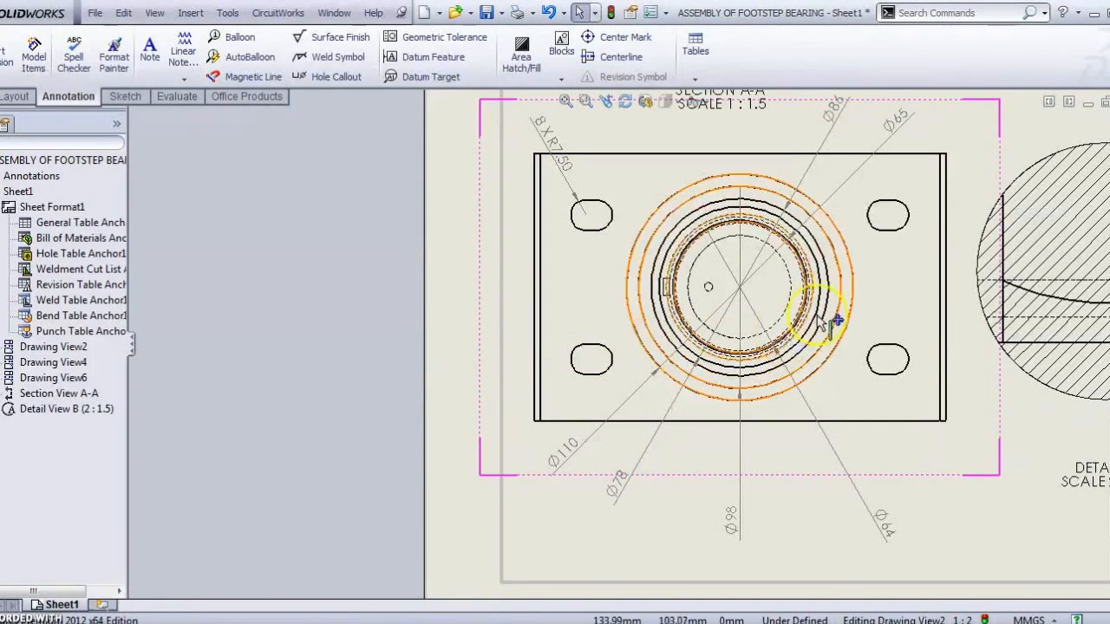
Step: Start a Smart Dimension from the plate's left edge
scroll(830, 317, up, 4)
scroll(733, 268, down, 3)
click(636, 217)
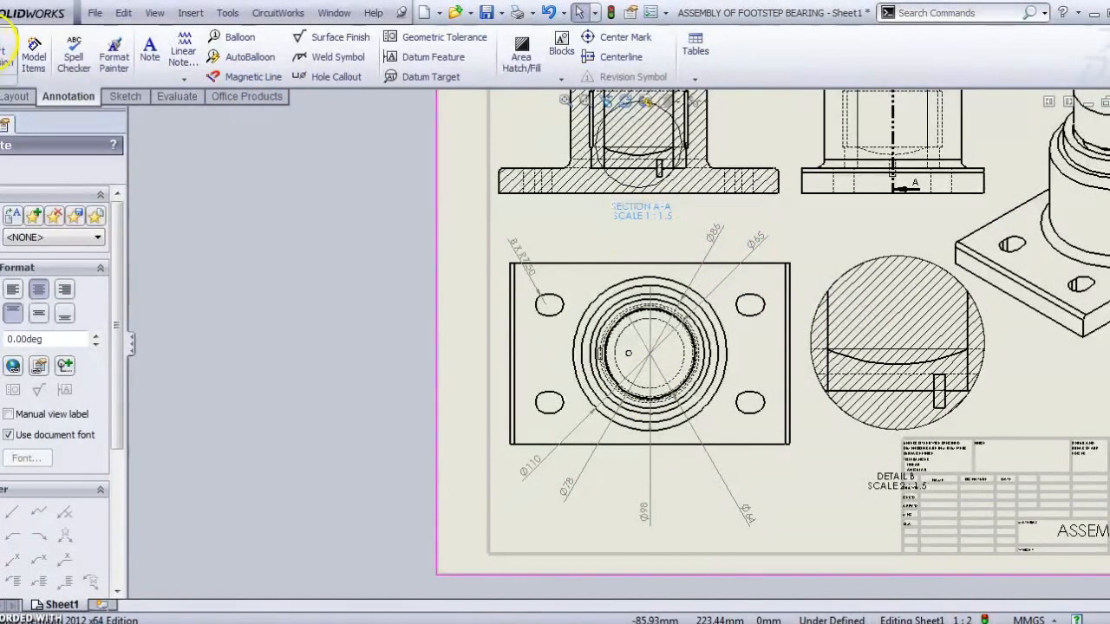
click(5, 54)
scroll(624, 289, down, 5)
click(646, 319)
Step: Complete the 200 overall width dimension below the plate
scroll(991, 328, up, 5)
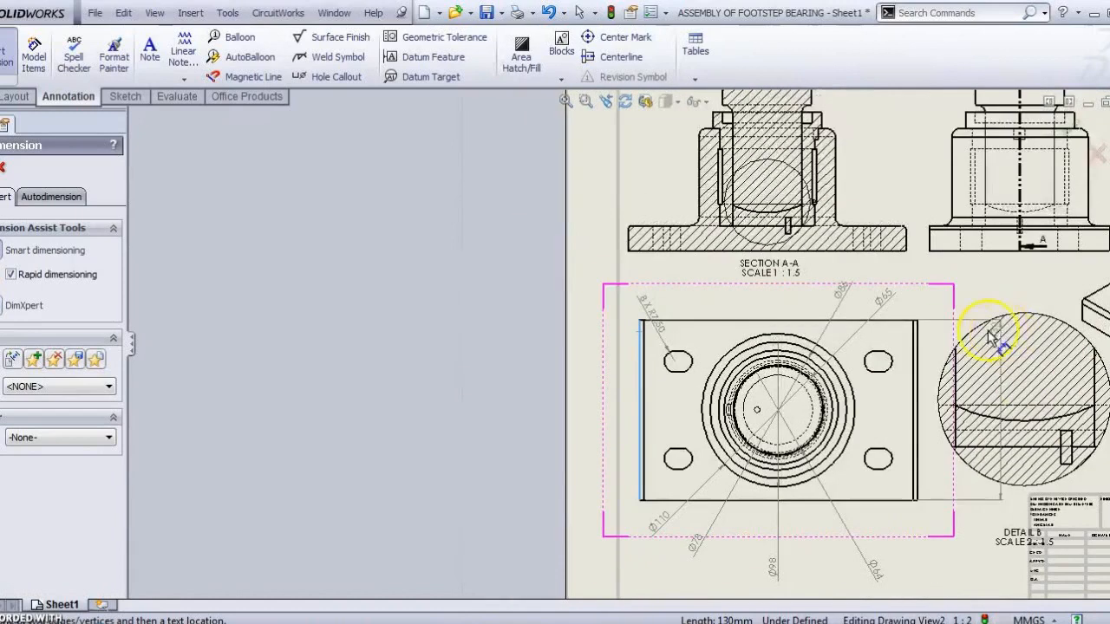
click(918, 337)
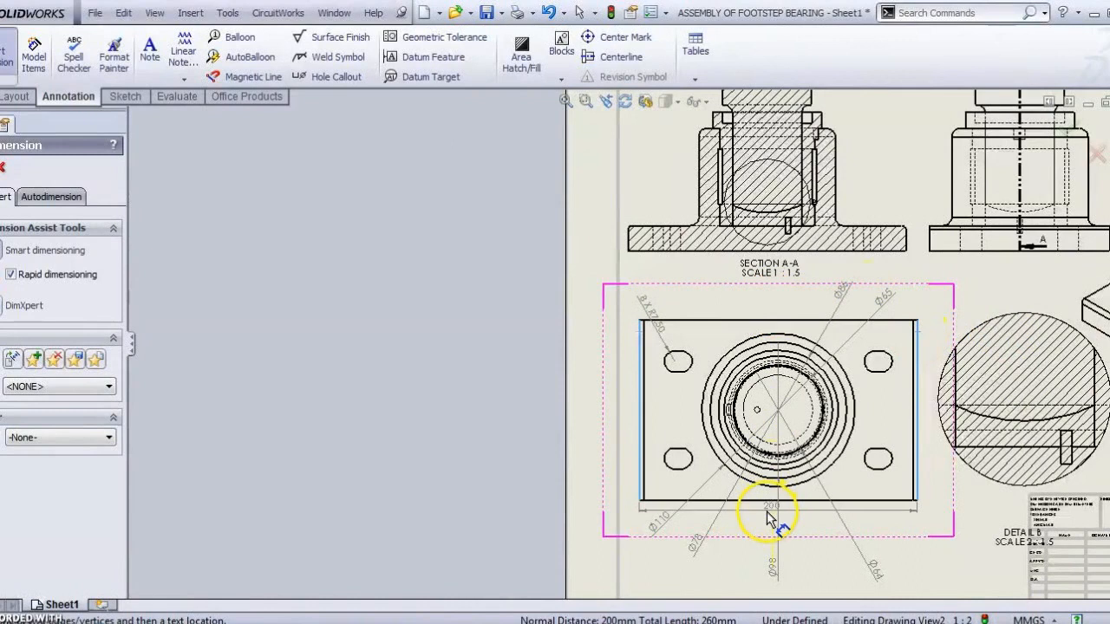
click(768, 519)
Step: Add the 130 overall height dimension to the left of the plate
scroll(758, 520, up, 3)
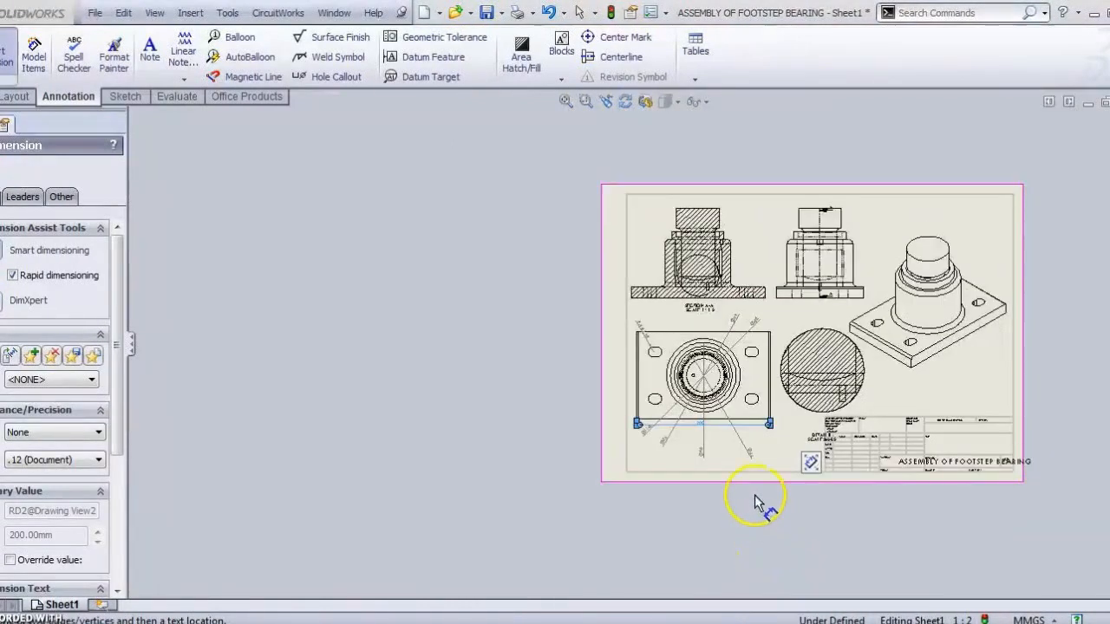
scroll(665, 409, down, 2)
scroll(664, 410, down, 2)
click(572, 137)
click(552, 347)
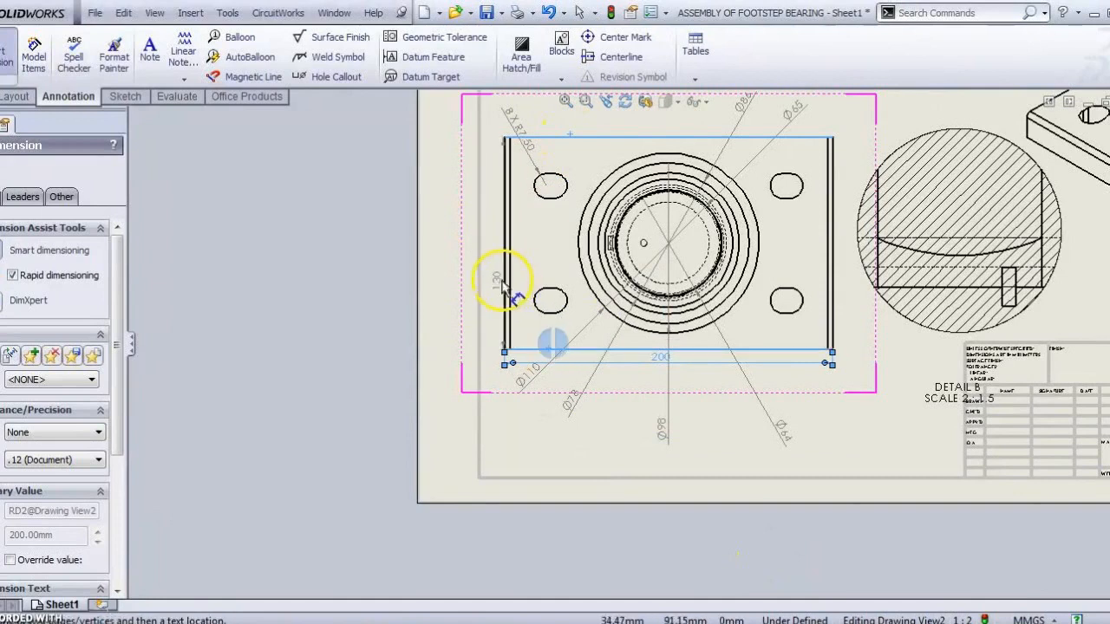
click(495, 251)
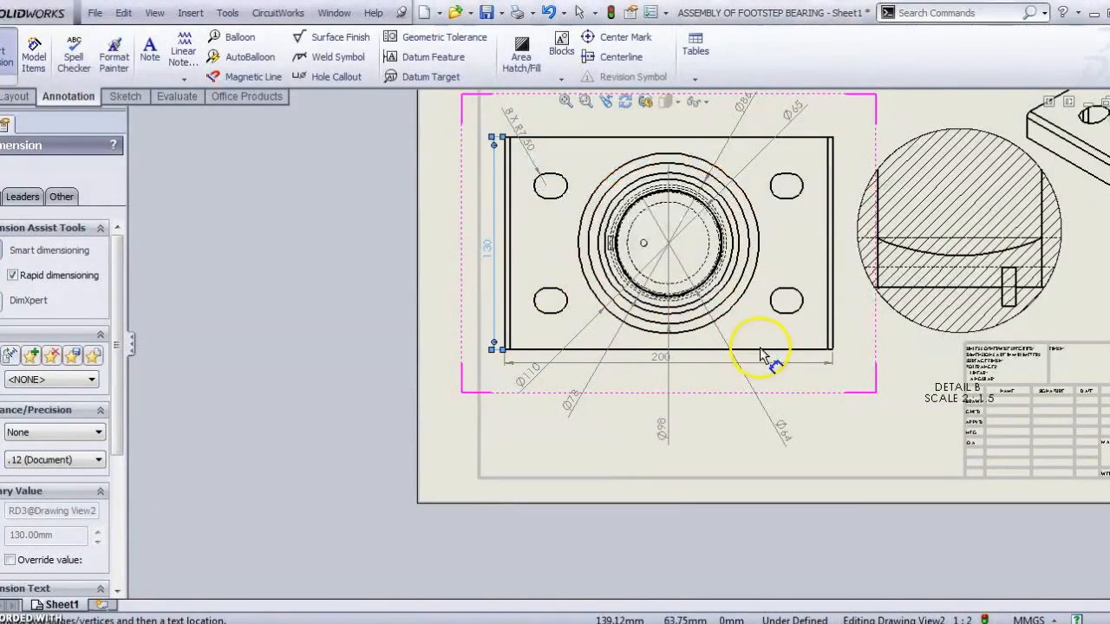
Step: Attach the 8 X R7.50 label to the slot's arc and finish dimensioning
scroll(723, 345, down, 2)
scroll(679, 342, up, 3)
scroll(598, 304, down, 2)
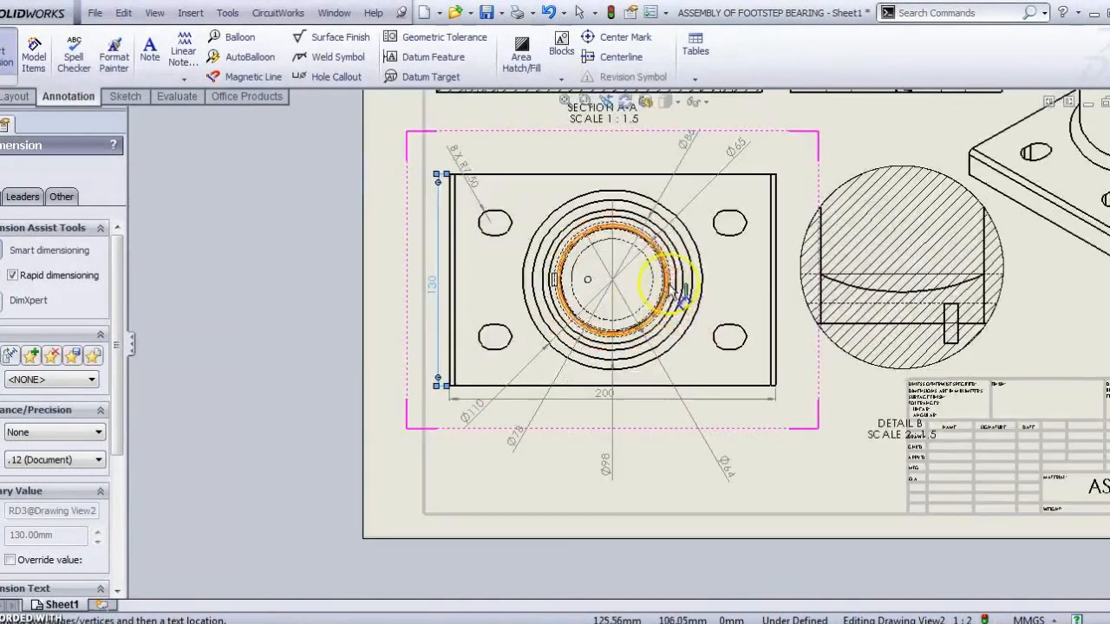
scroll(505, 221, down, 1)
scroll(505, 236, down, 1)
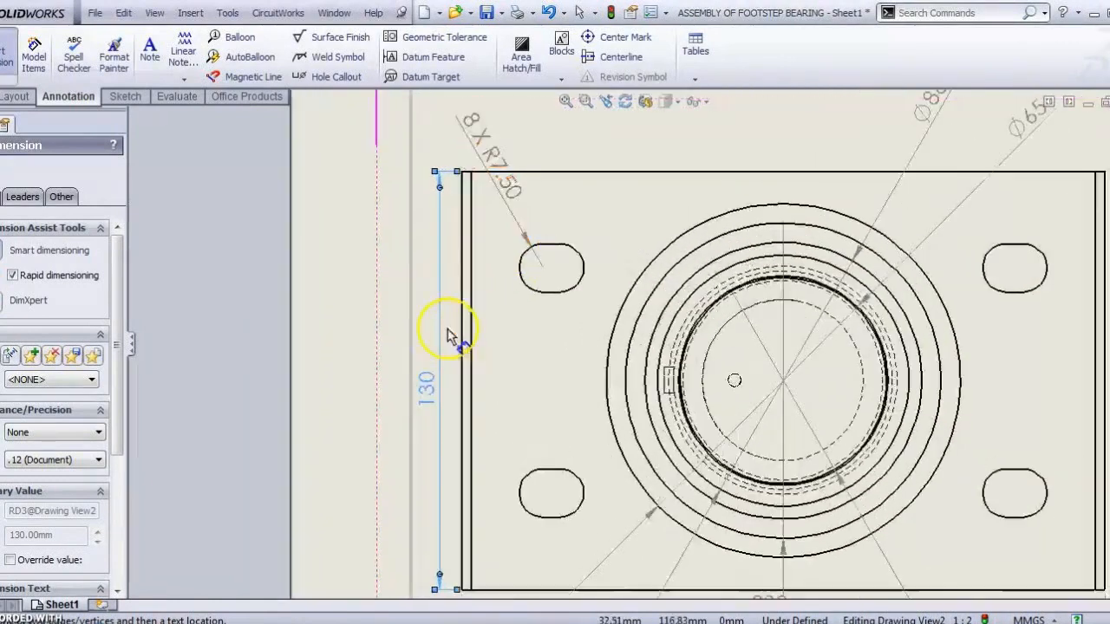
click(542, 266)
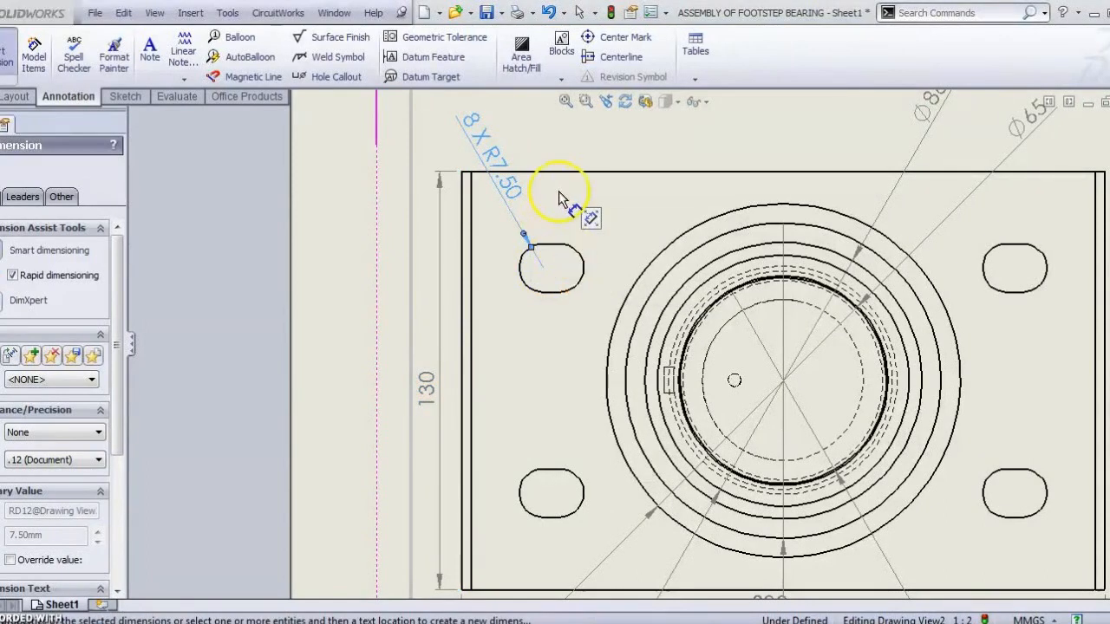
key(Escape)
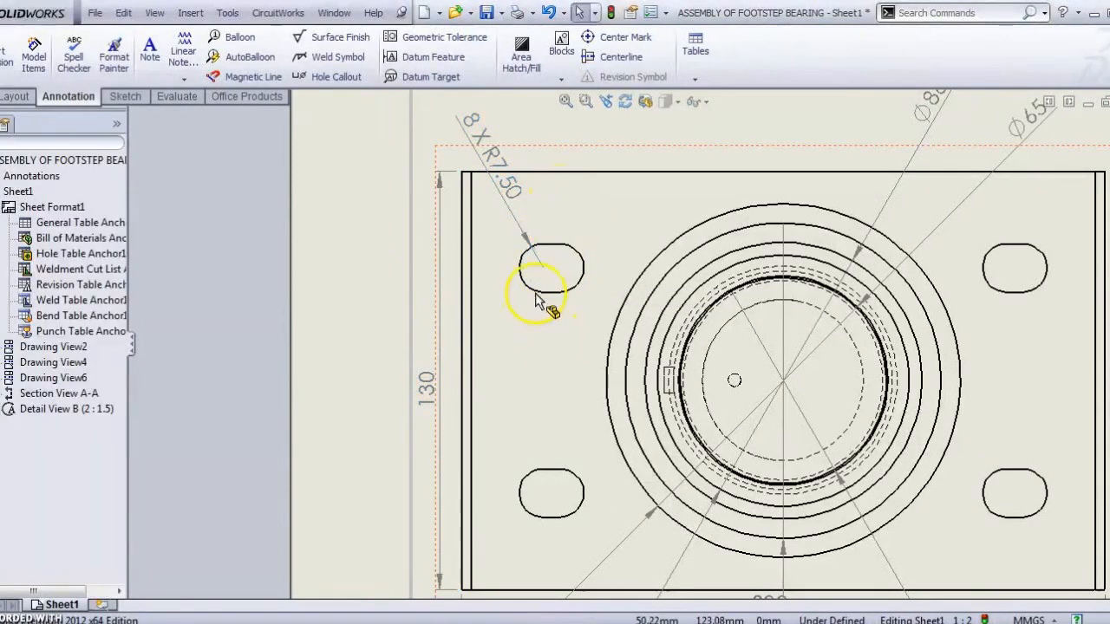
Step: Dimension the small circle in the plan view as Ø4
scroll(954, 489, up, 3)
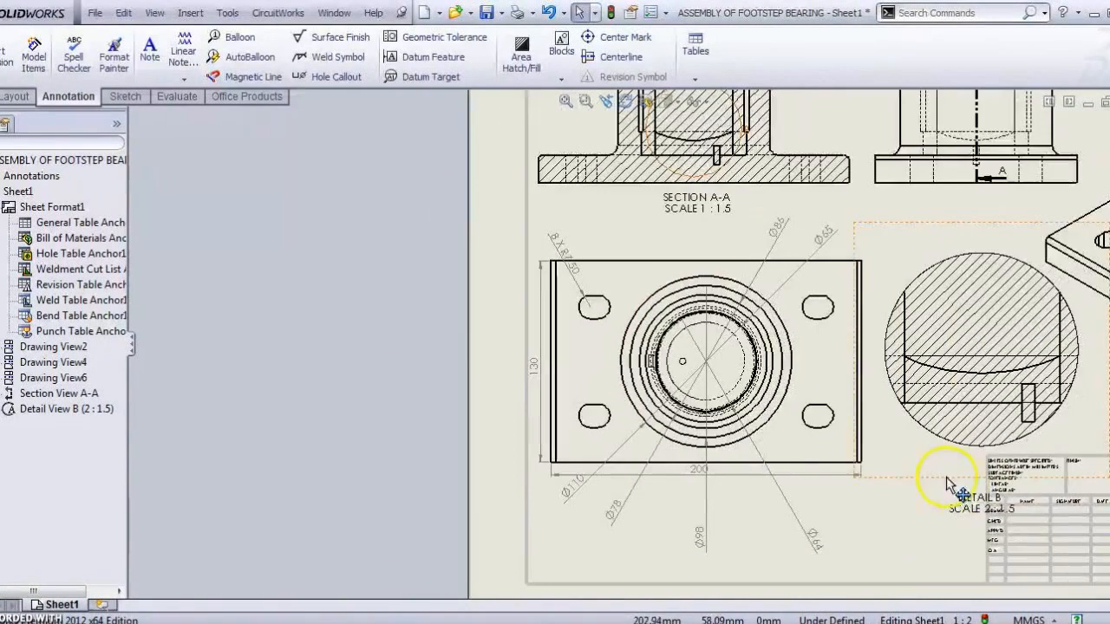
scroll(720, 392, down, 3)
scroll(704, 386, down, 2)
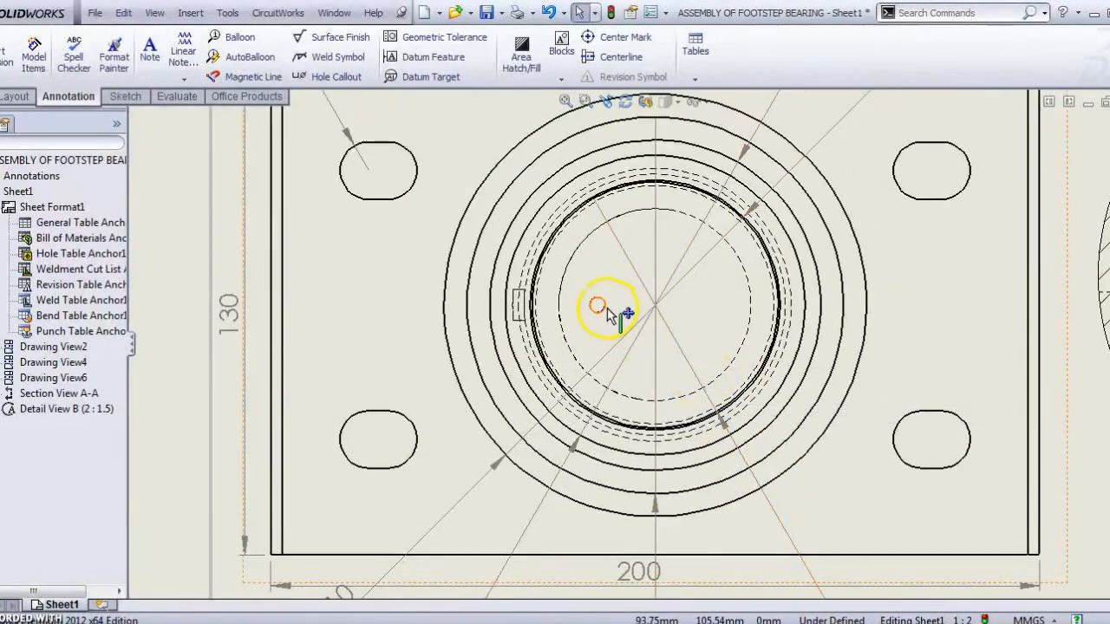
click(4, 54)
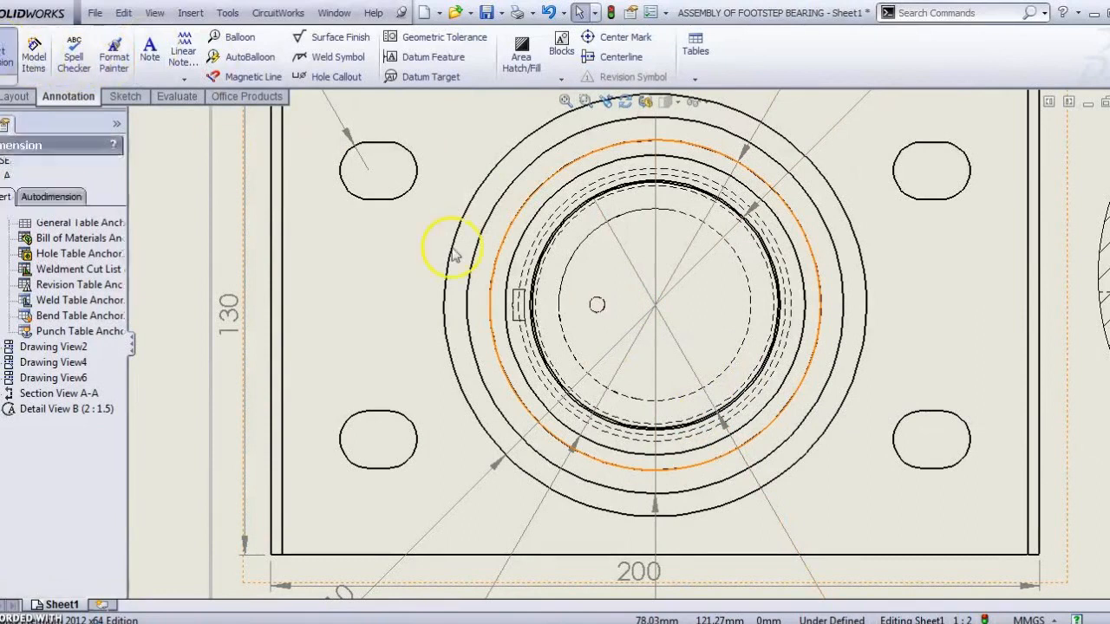
click(596, 307)
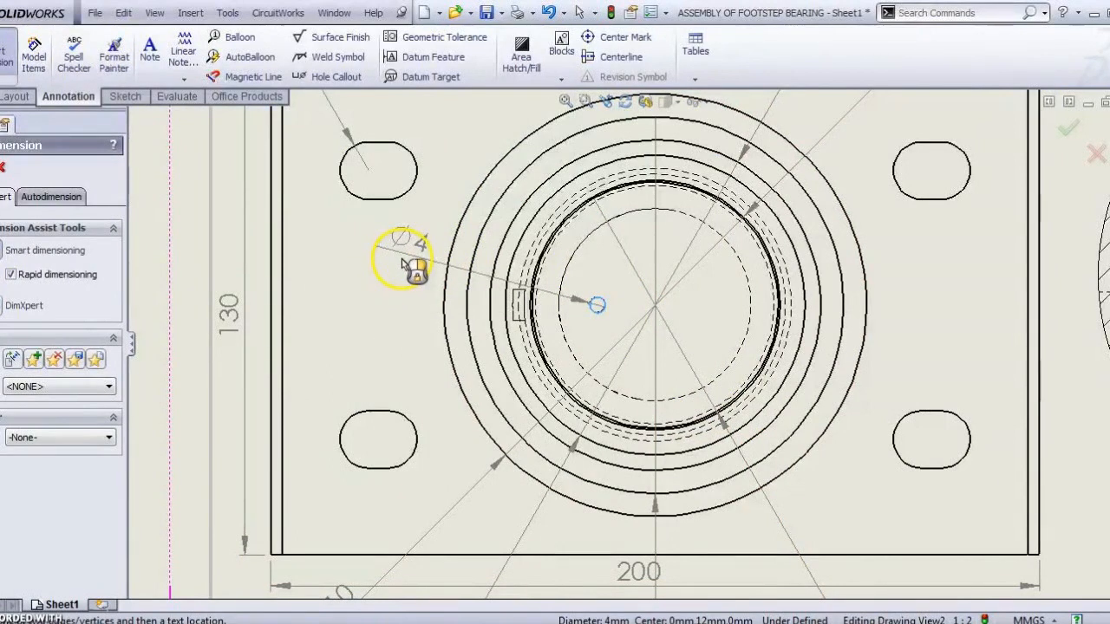
click(404, 262)
Step: Add a vertical 8 dimension across the small notch, placed to its left
scroll(533, 317, down, 5)
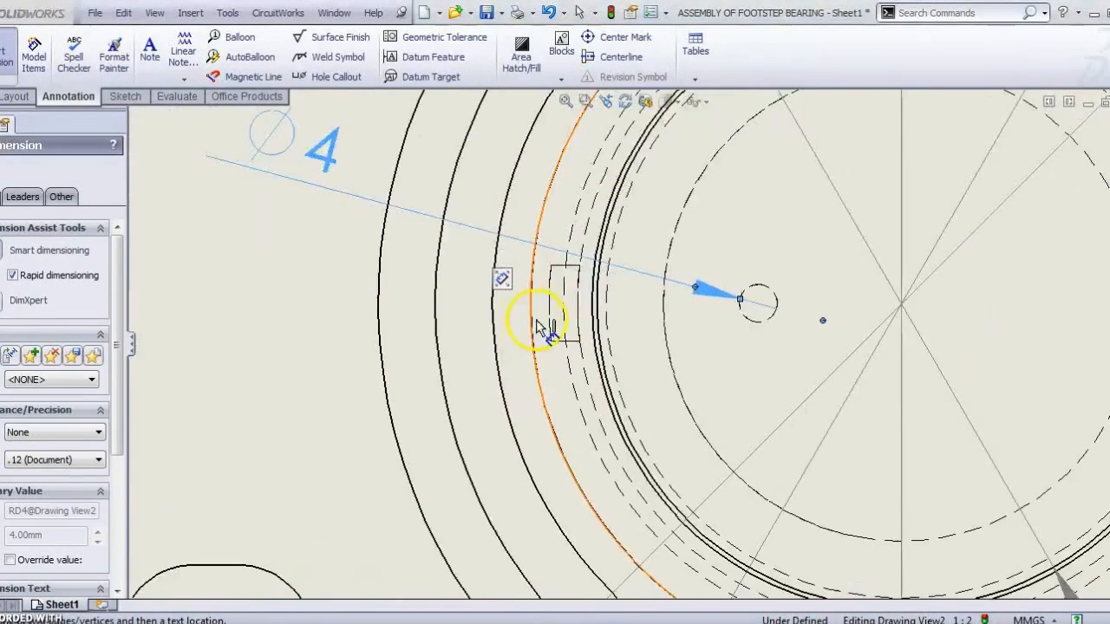
click(596, 358)
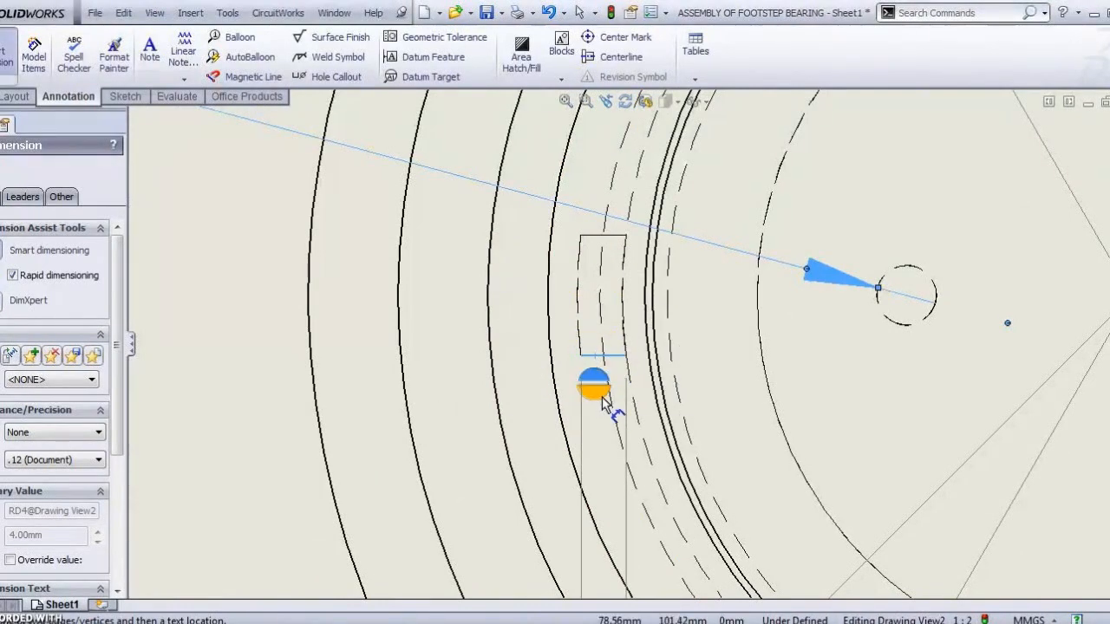
scroll(604, 403, up, 5)
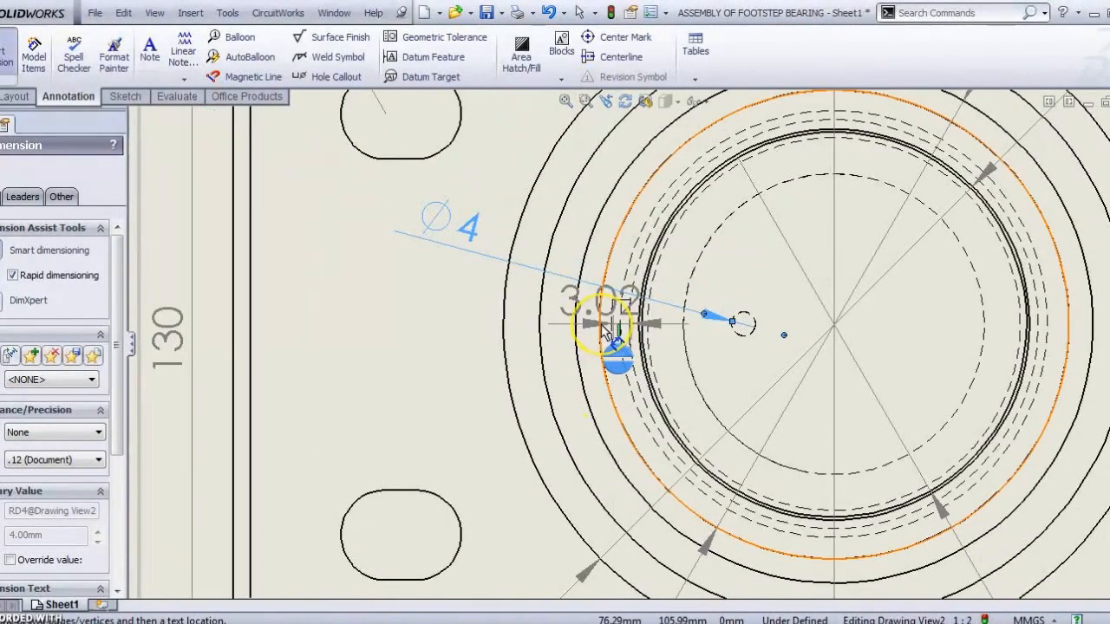
scroll(607, 334, up, 6)
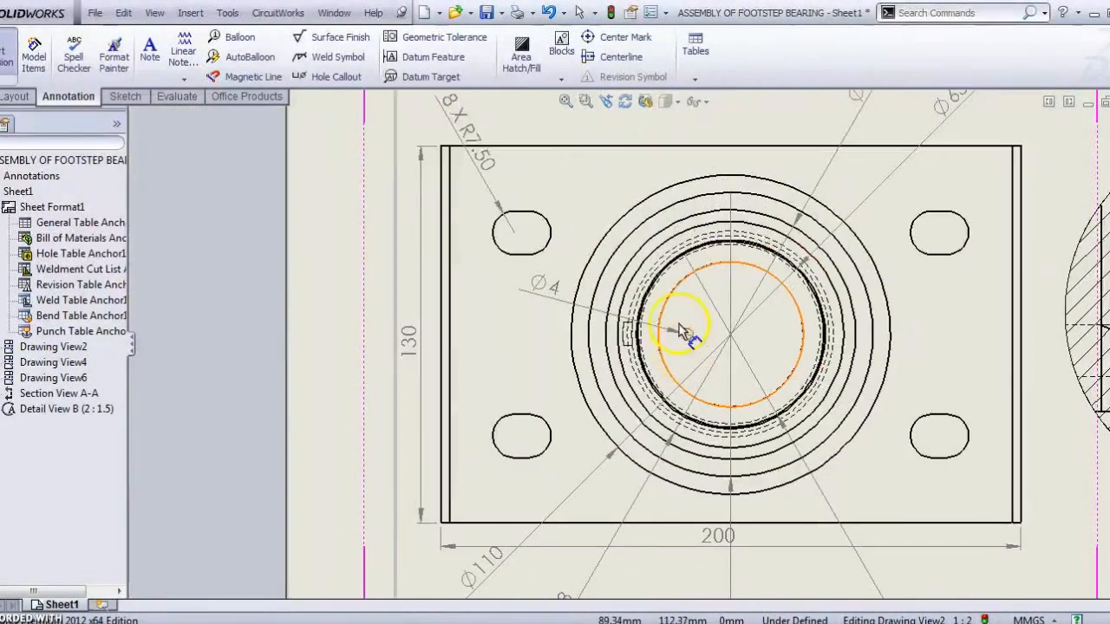
scroll(619, 347, down, 5)
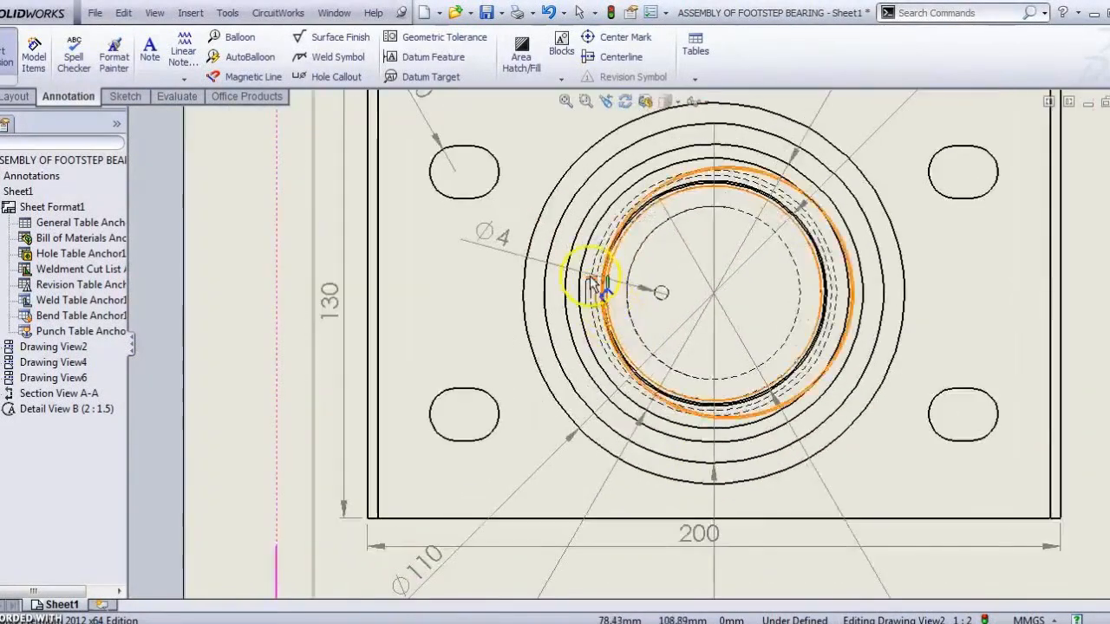
scroll(604, 301, up, 6)
scroll(657, 154, up, 3)
scroll(636, 286, down, 8)
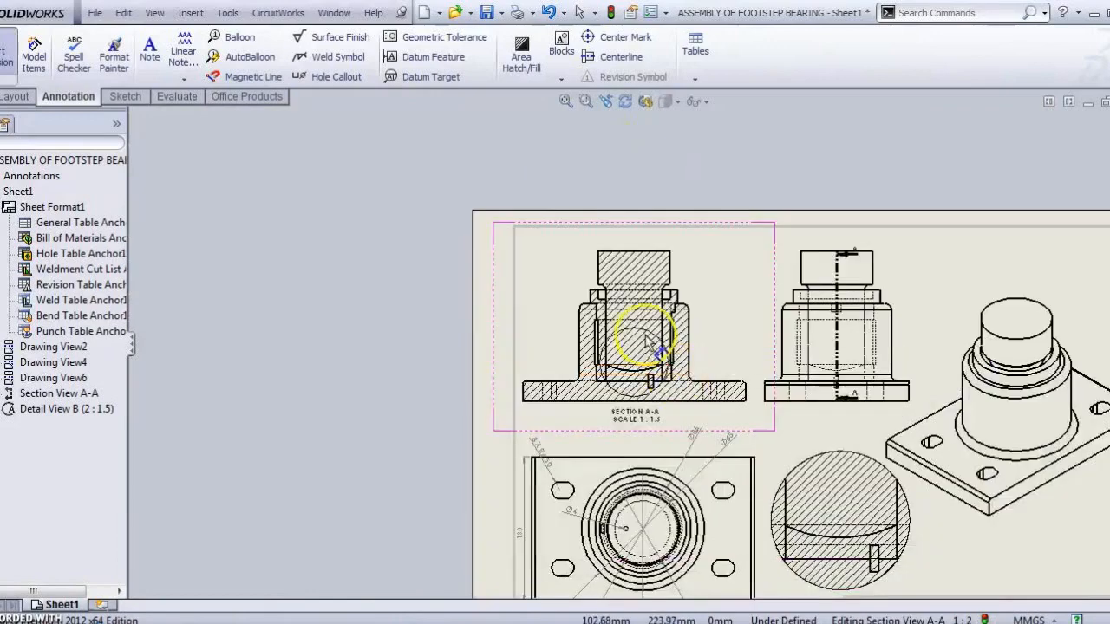
scroll(598, 338, down, 2)
scroll(954, 329, up, 3)
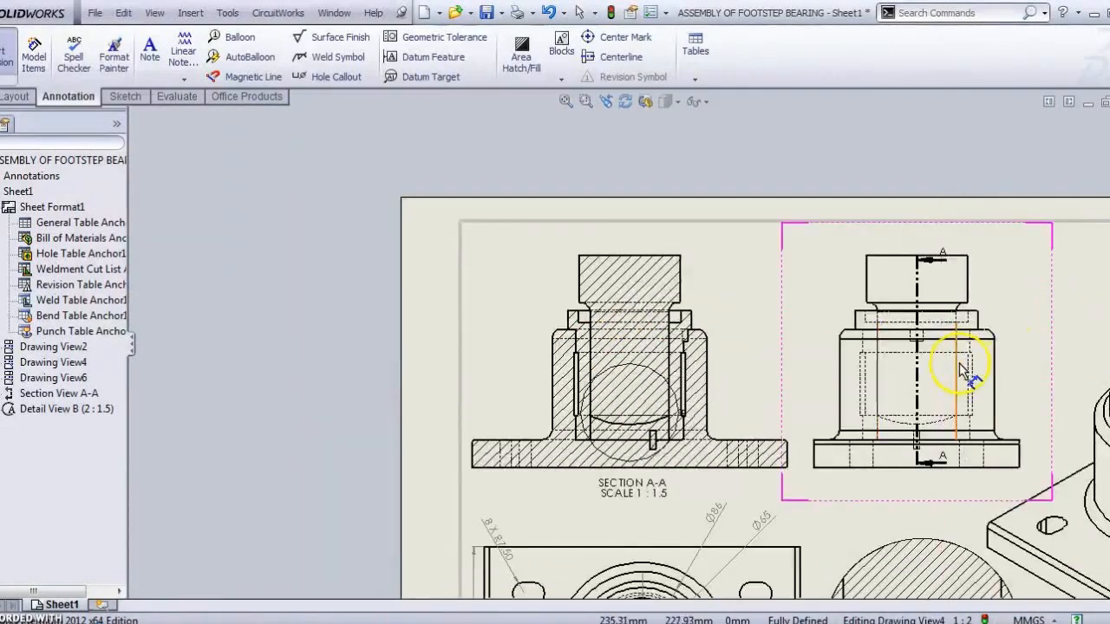
scroll(956, 362, down, 2)
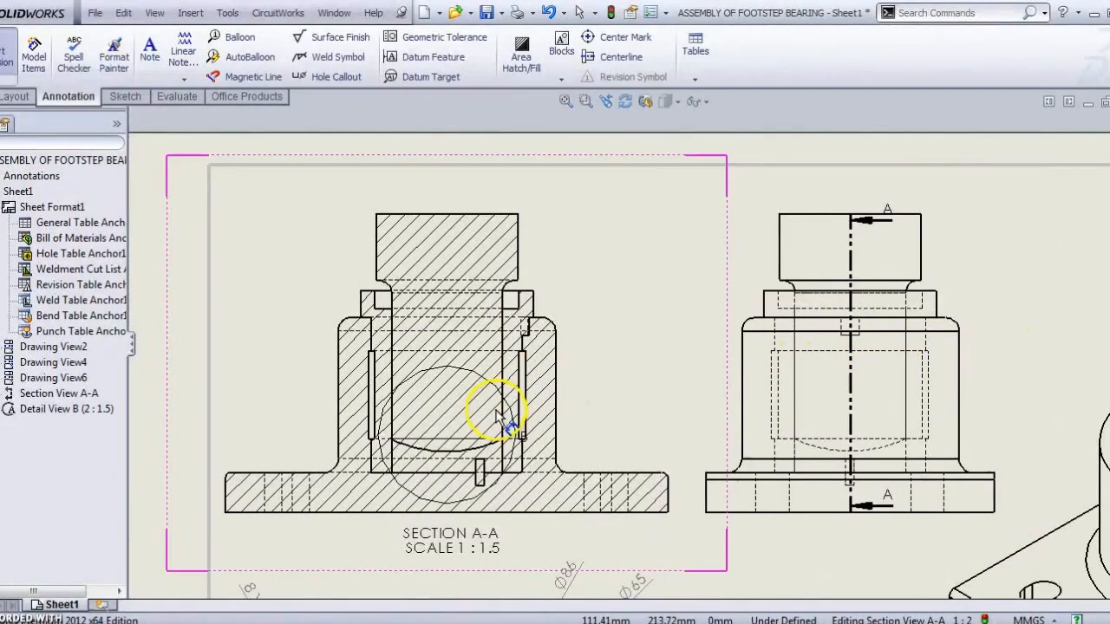
scroll(471, 417, up, 3)
scroll(589, 473, down, 6)
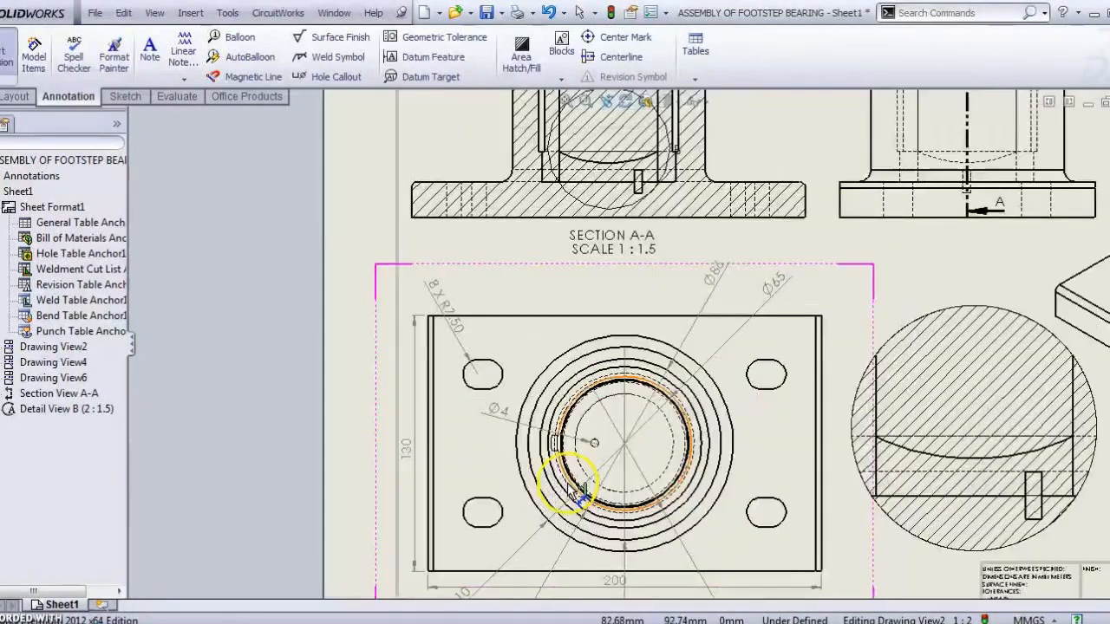
scroll(562, 431, down, 2)
scroll(587, 379, down, 2)
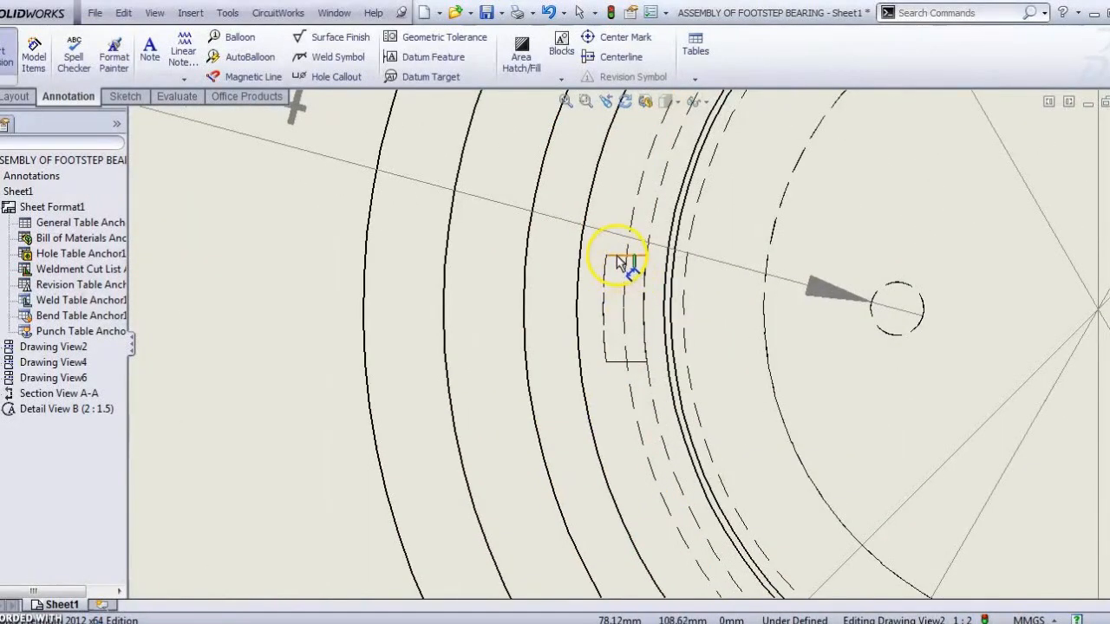
click(617, 258)
click(626, 366)
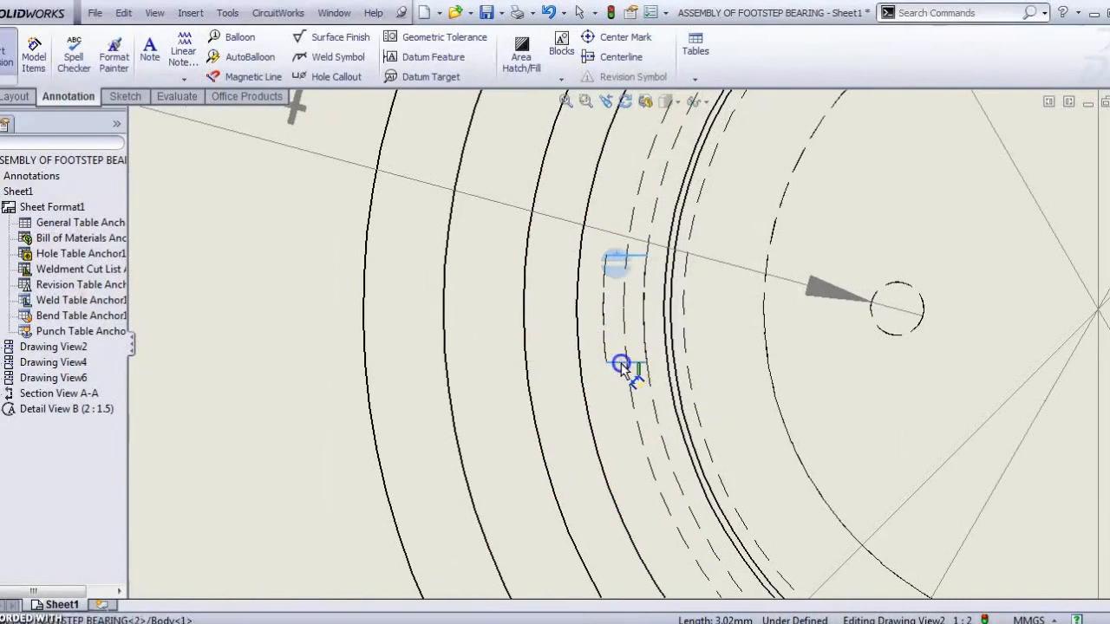
click(334, 339)
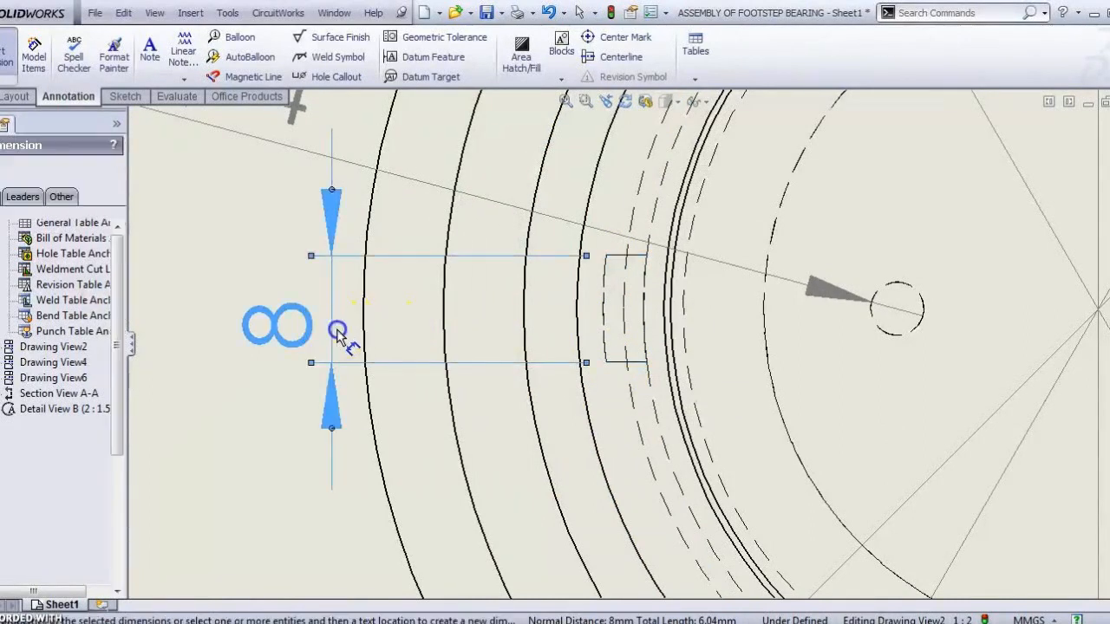
scroll(620, 420, up, 3)
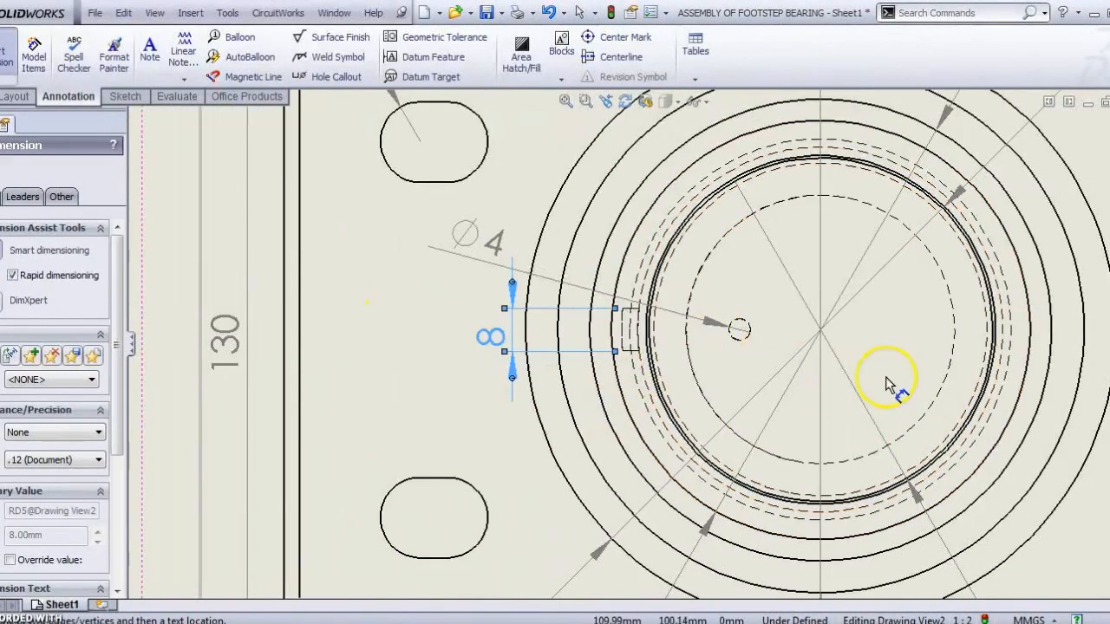
scroll(855, 380, up, 6)
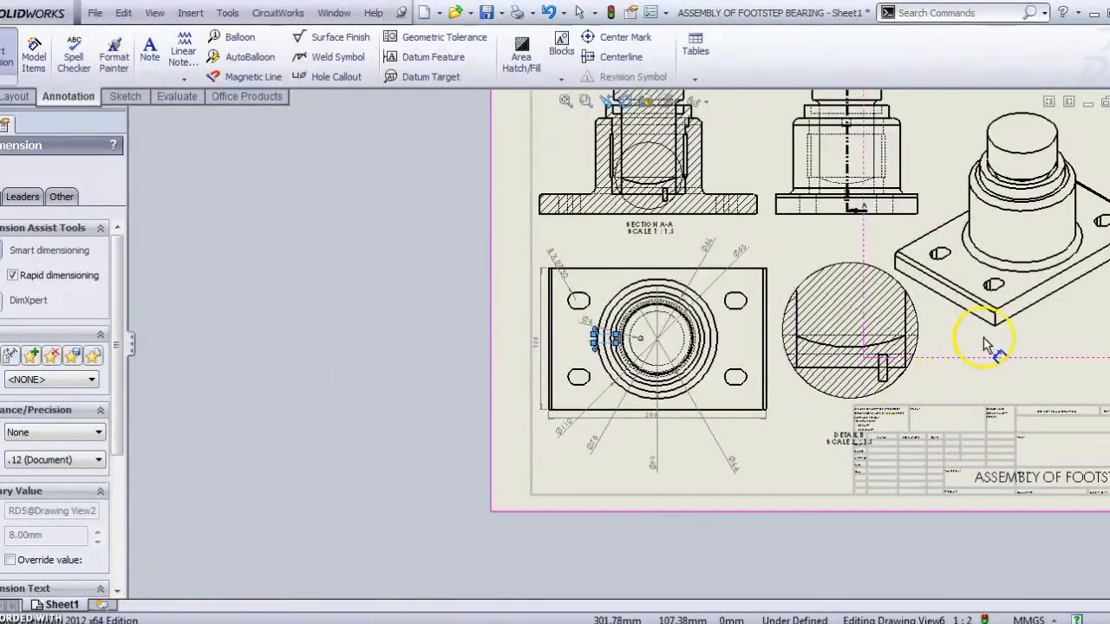
key(z)
scroll(854, 349, down, 2)
scroll(792, 337, down, 2)
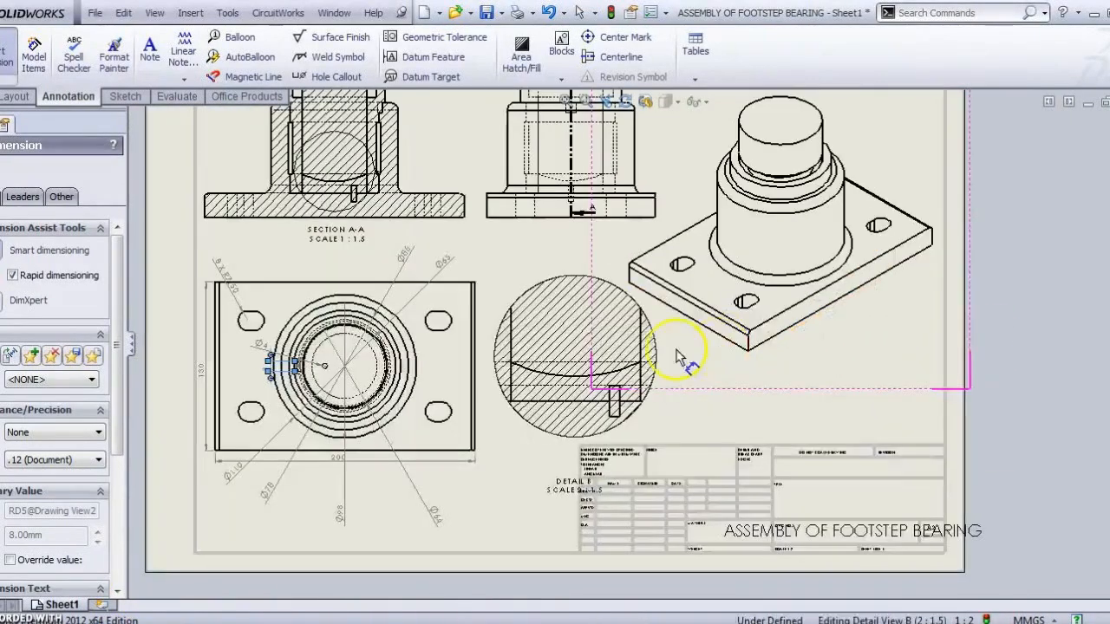
key(z)
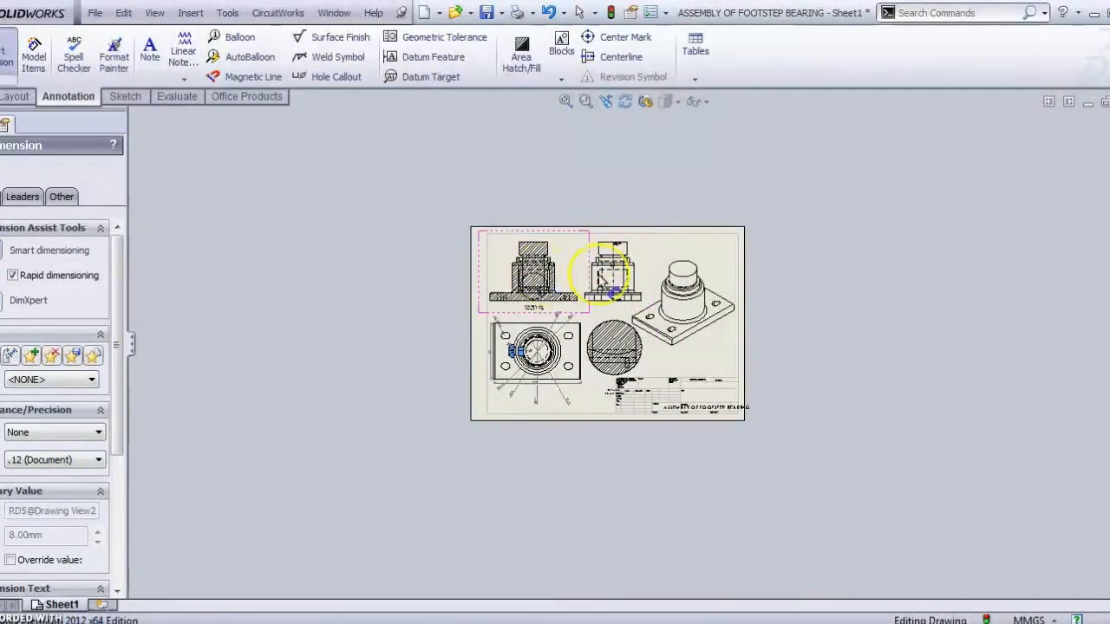
scroll(568, 270, down, 2)
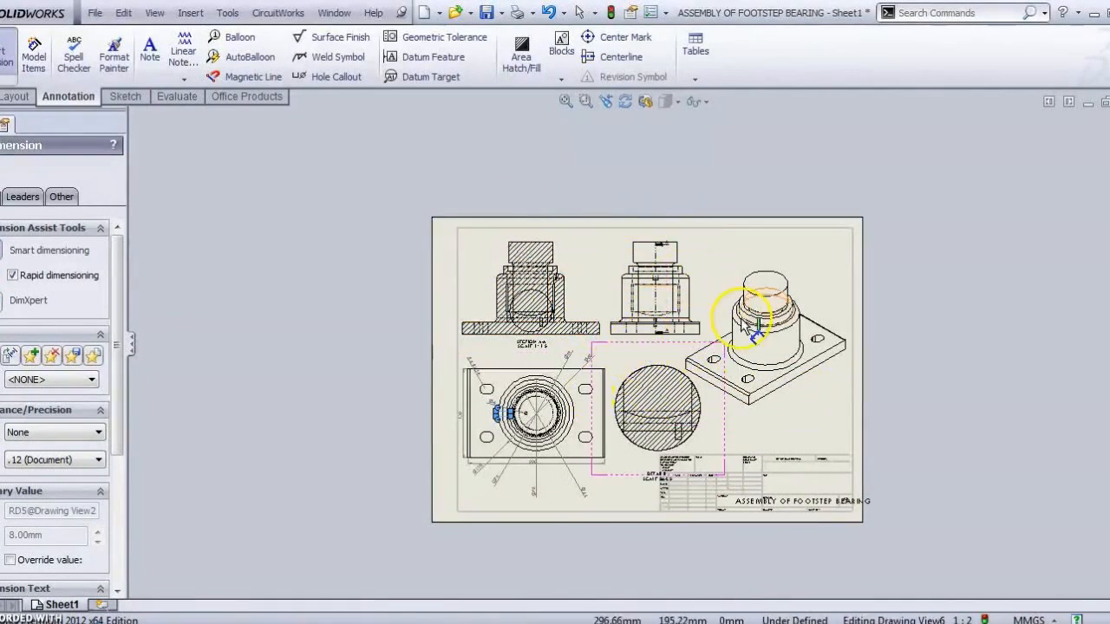
scroll(714, 358, down, 3)
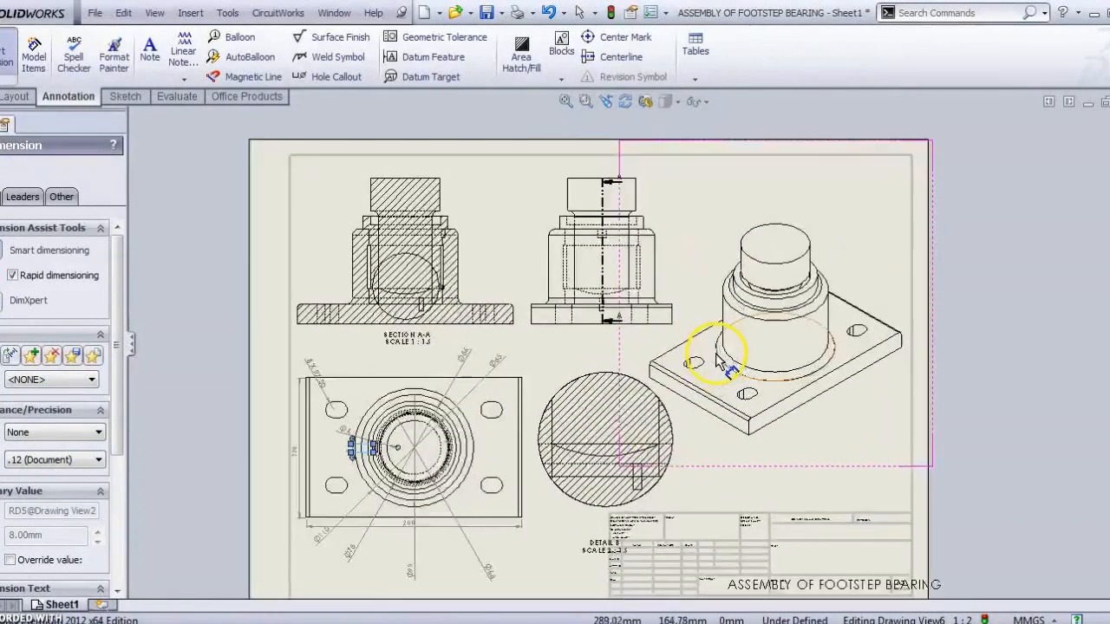
scroll(559, 350, down, 3)
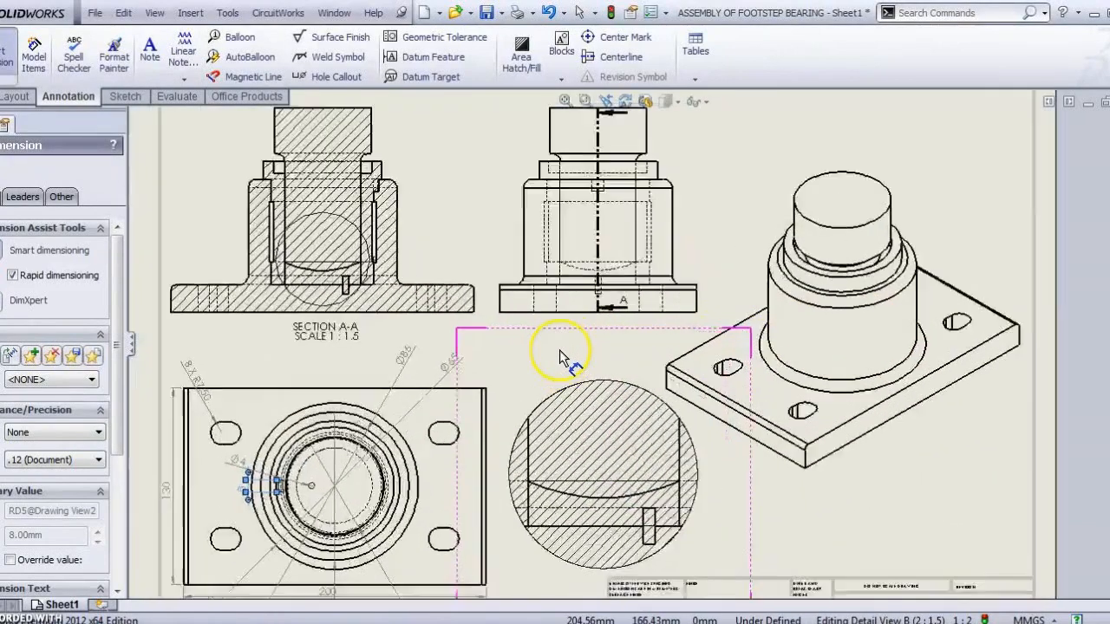
scroll(570, 348, up, 6)
scroll(570, 346, up, 1)
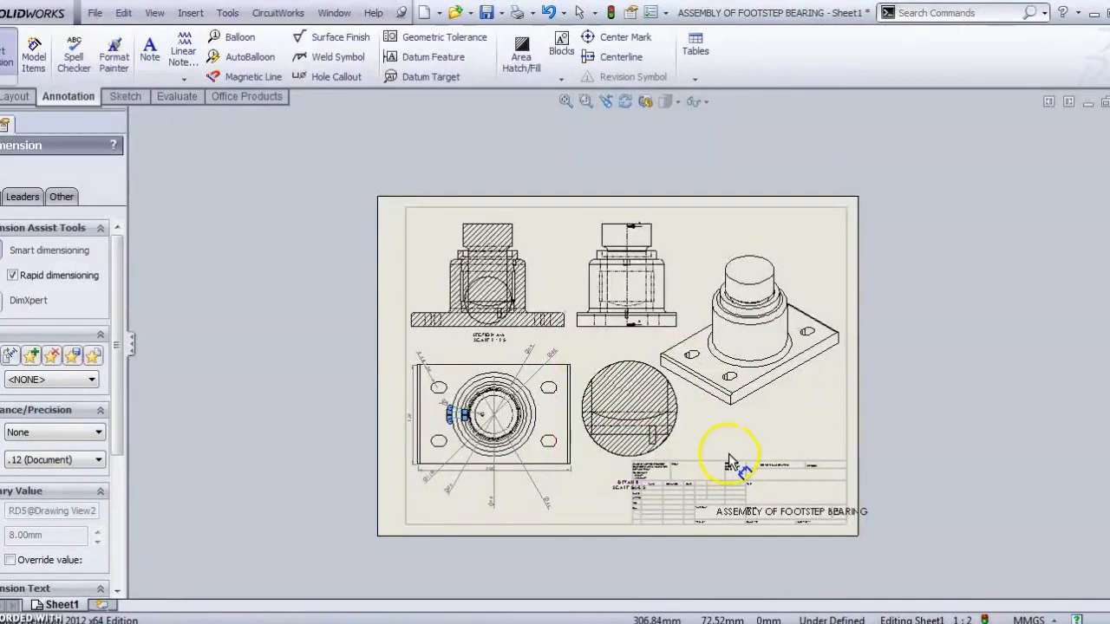
scroll(729, 456, up, 1)
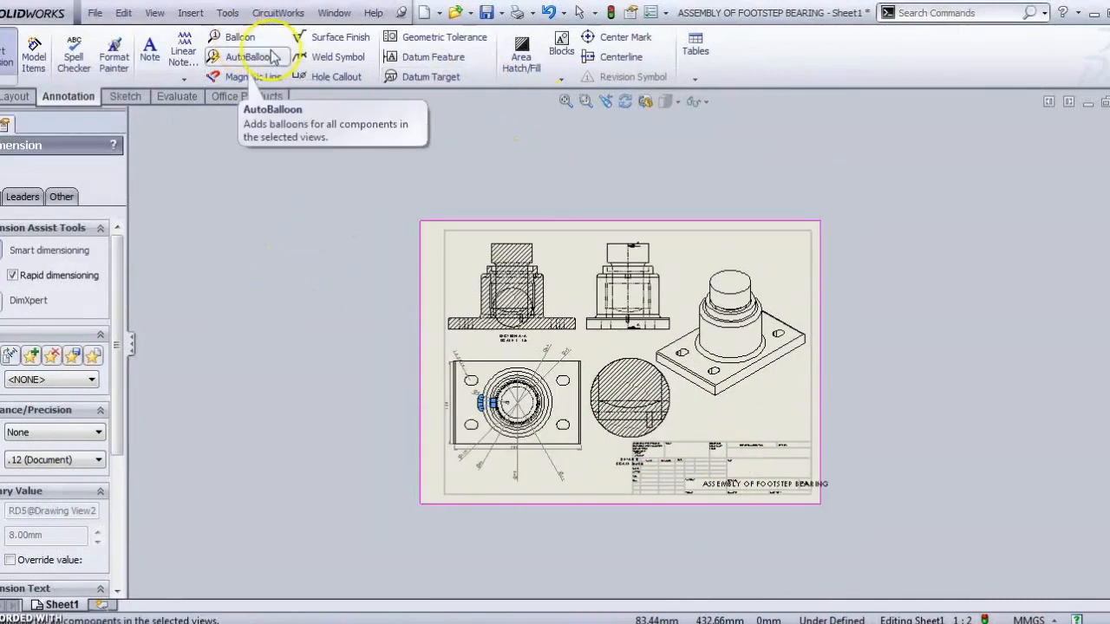
Step: Add balloons 5, 4 and 1 to the shaft, bush and base body in Section A-A
click(239, 36)
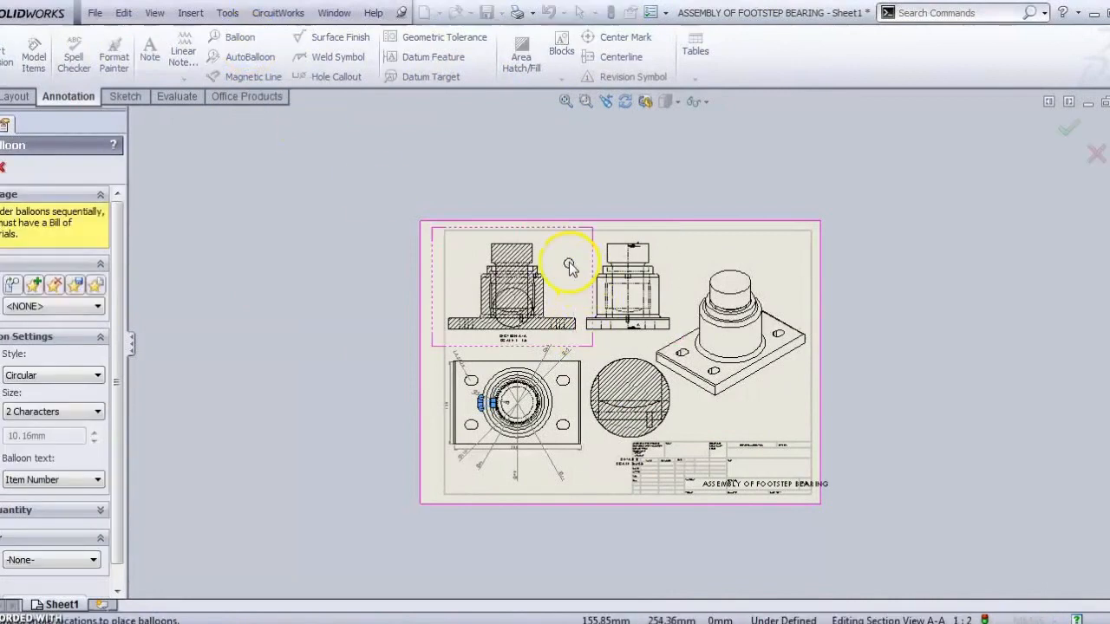
scroll(568, 264, down, 5)
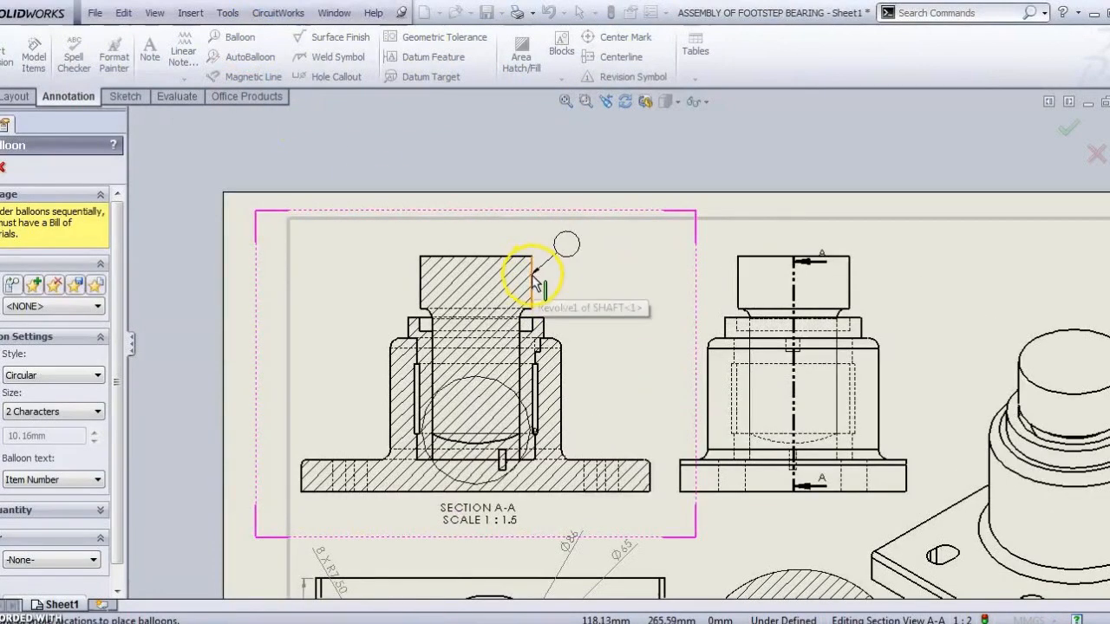
click(533, 279)
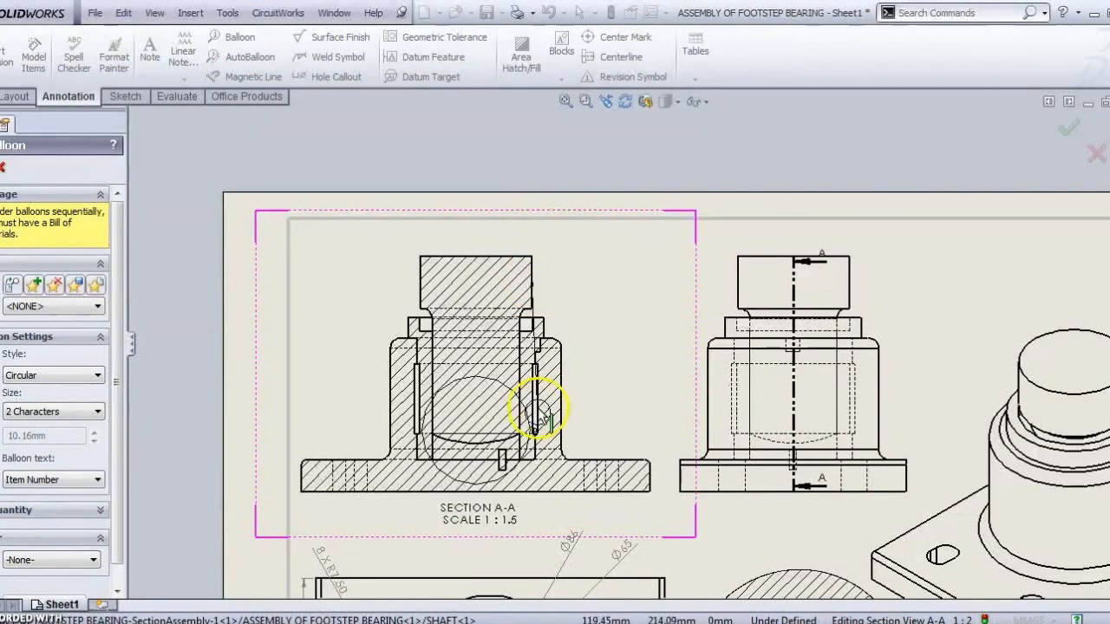
click(581, 264)
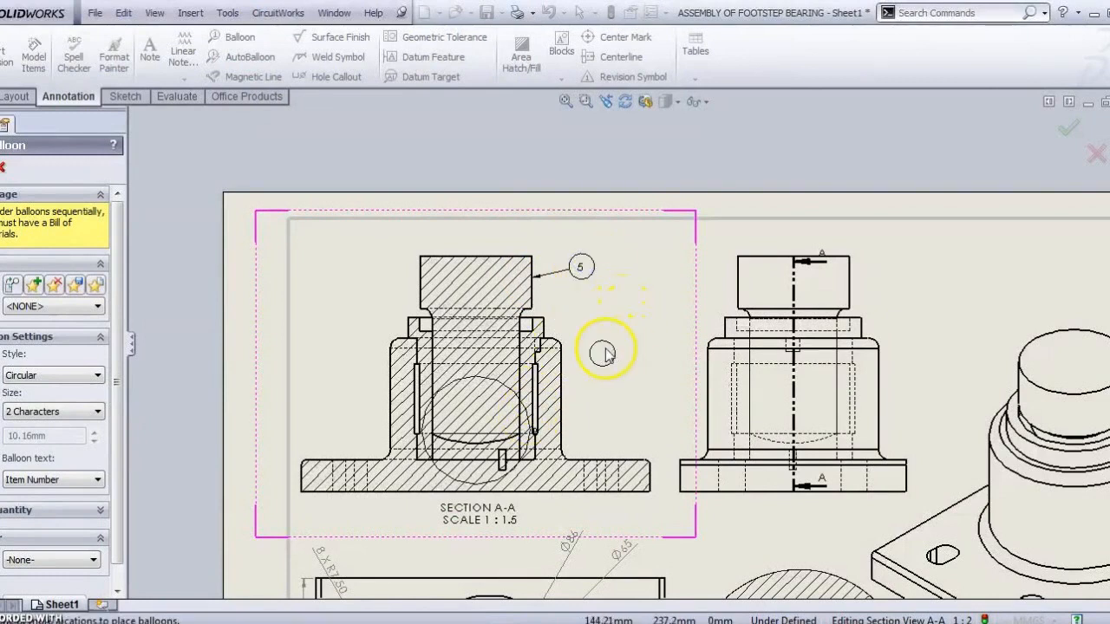
click(544, 330)
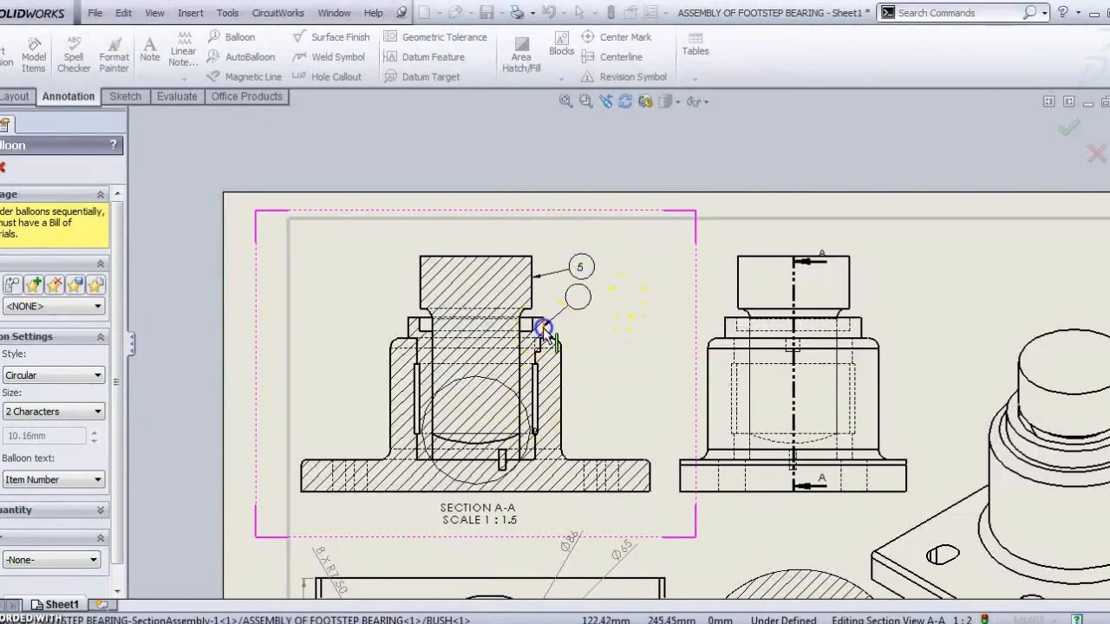
click(587, 310)
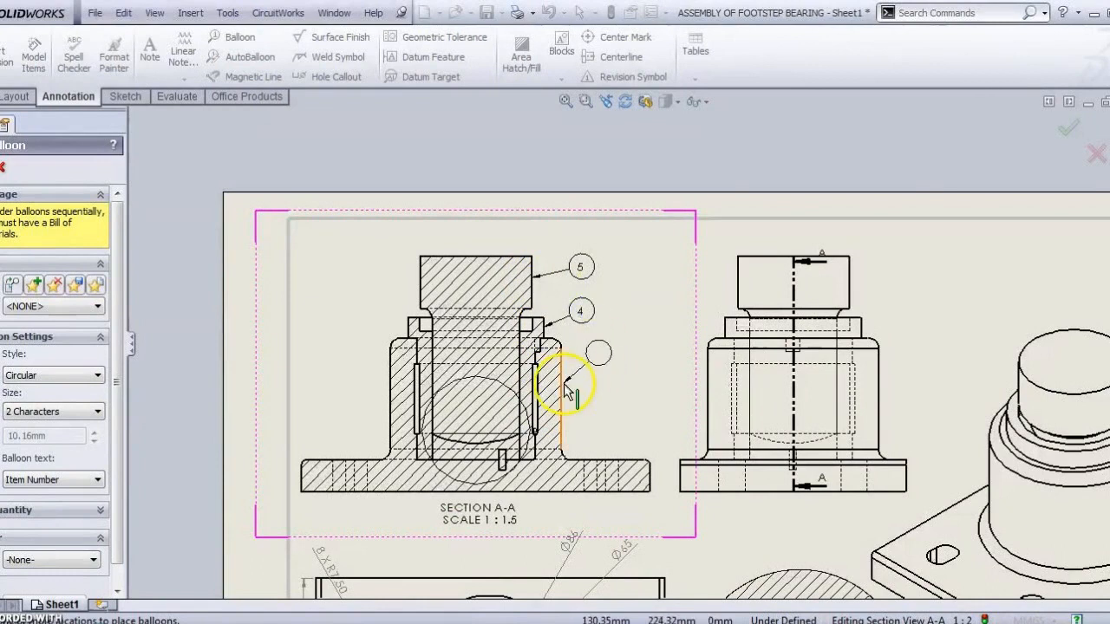
click(568, 390)
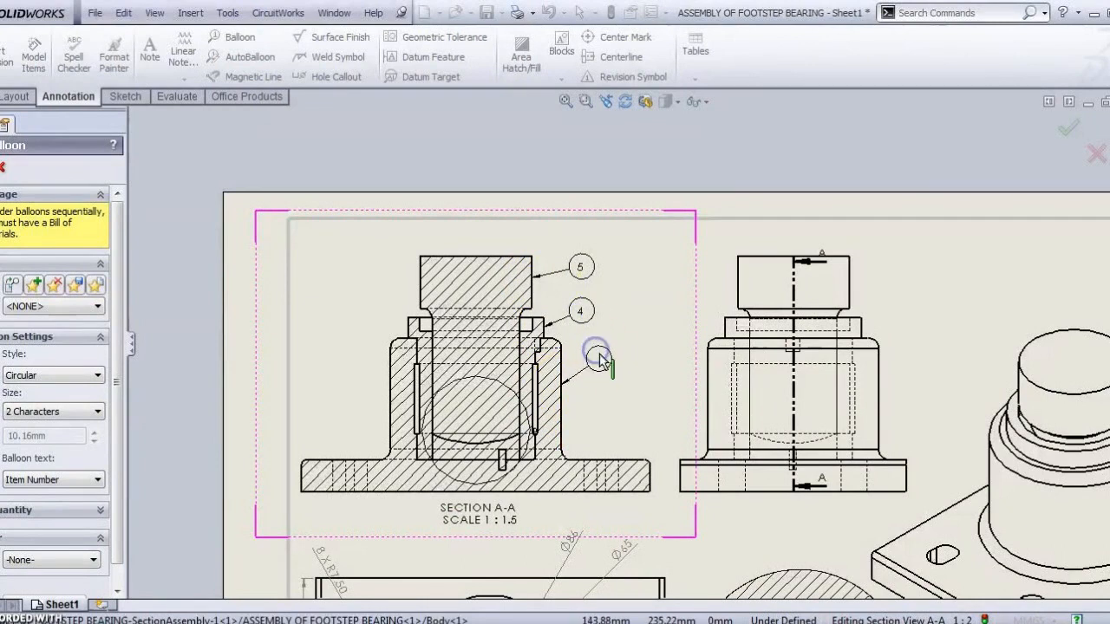
click(595, 360)
Step: Add balloon 3 for the small disc at the shaft's lower end and finish ballooning
click(503, 462)
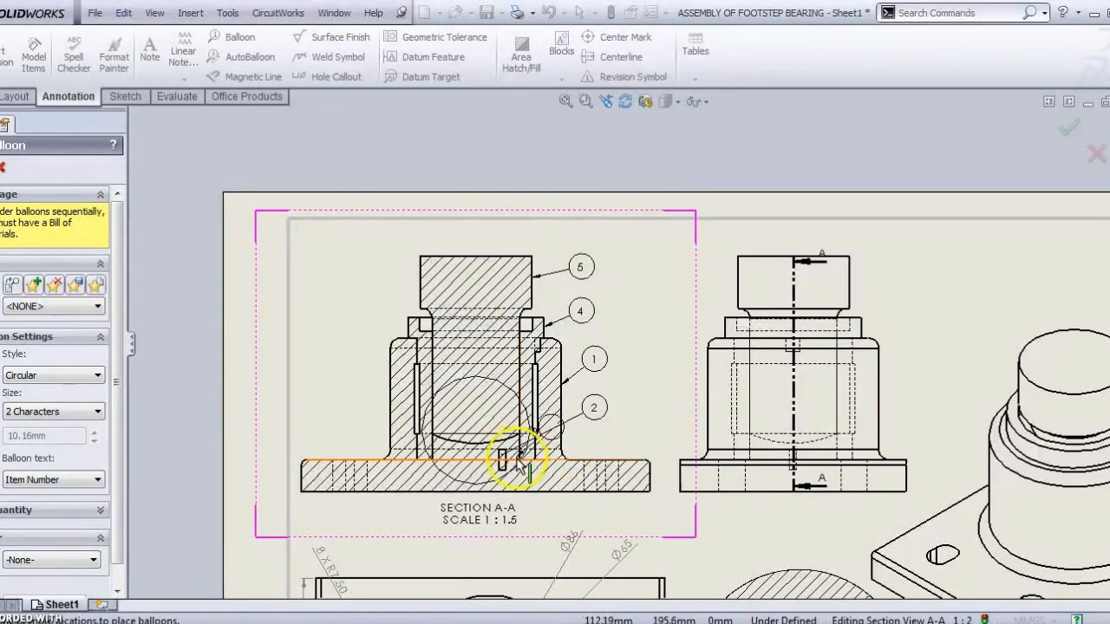
click(590, 434)
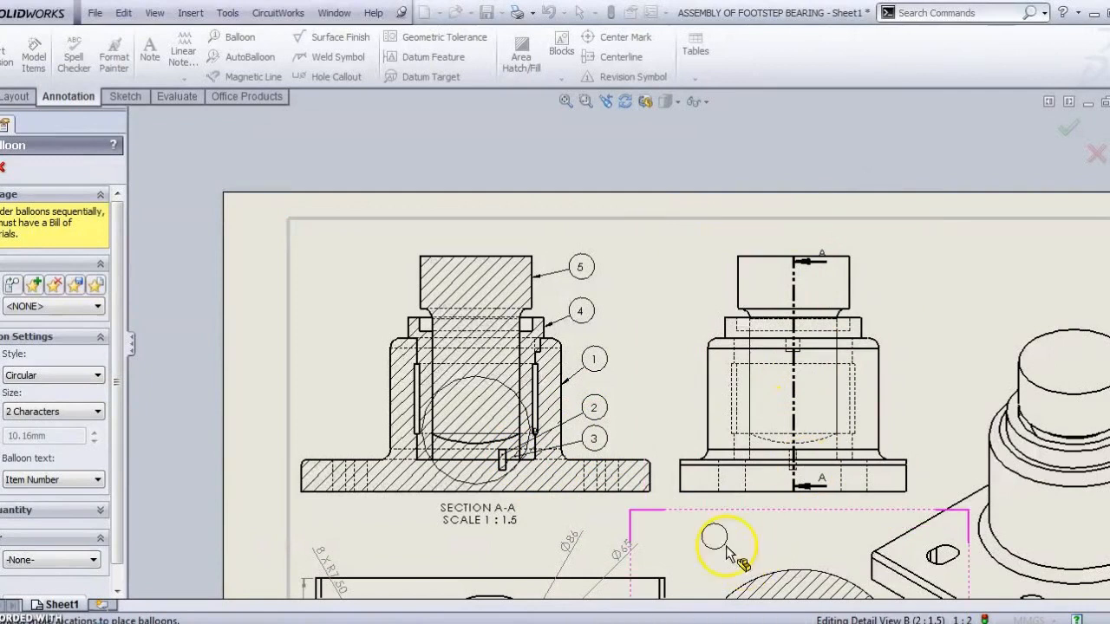
scroll(847, 425, up, 3)
scroll(847, 422, up, 2)
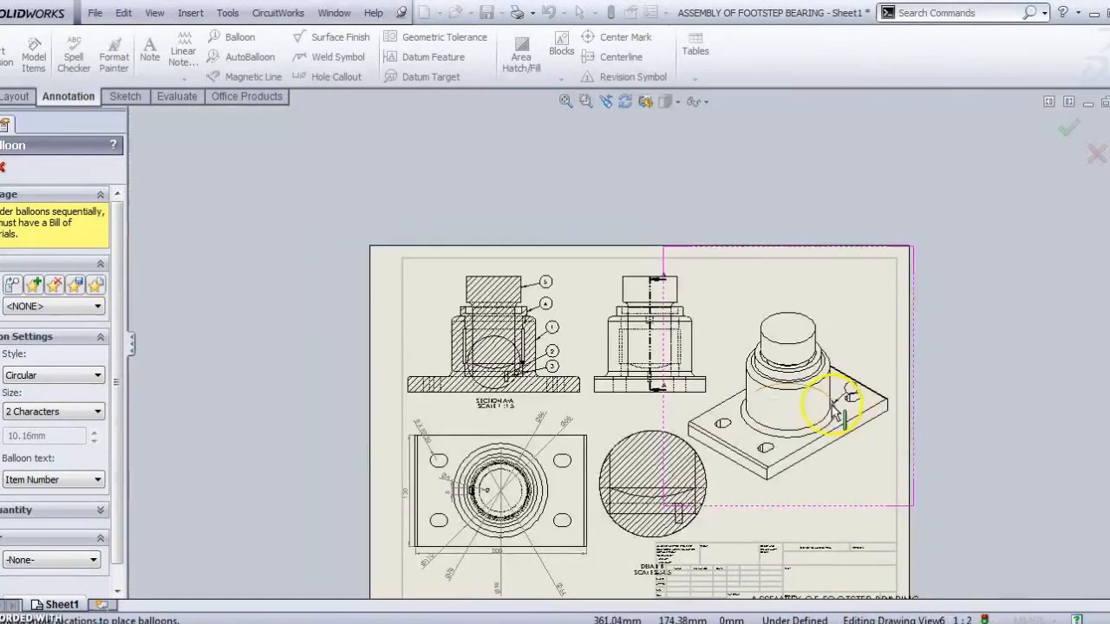
key(Escape)
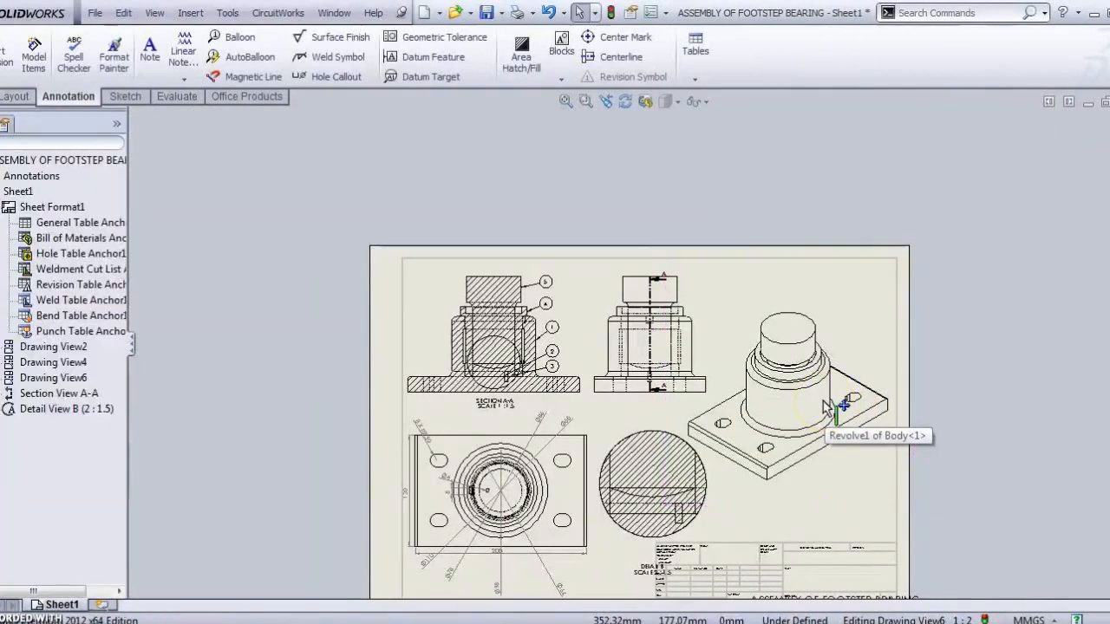
scroll(704, 451, down, 3)
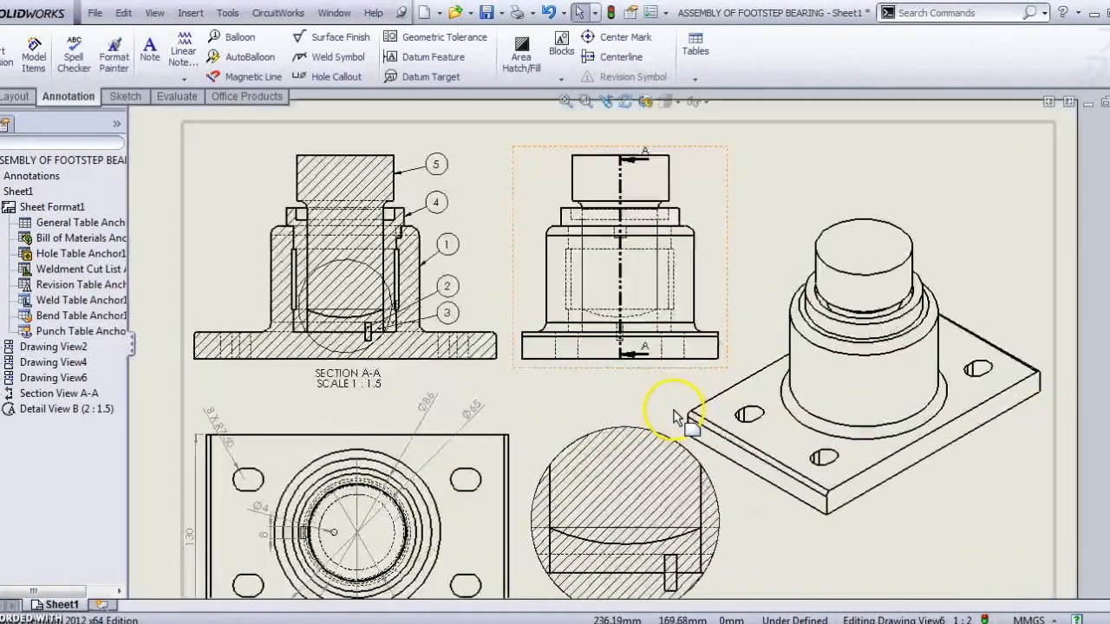
click(524, 400)
Step: Give Detail View B a custom 1:4 scale
scroll(587, 428, down, 2)
key(f)
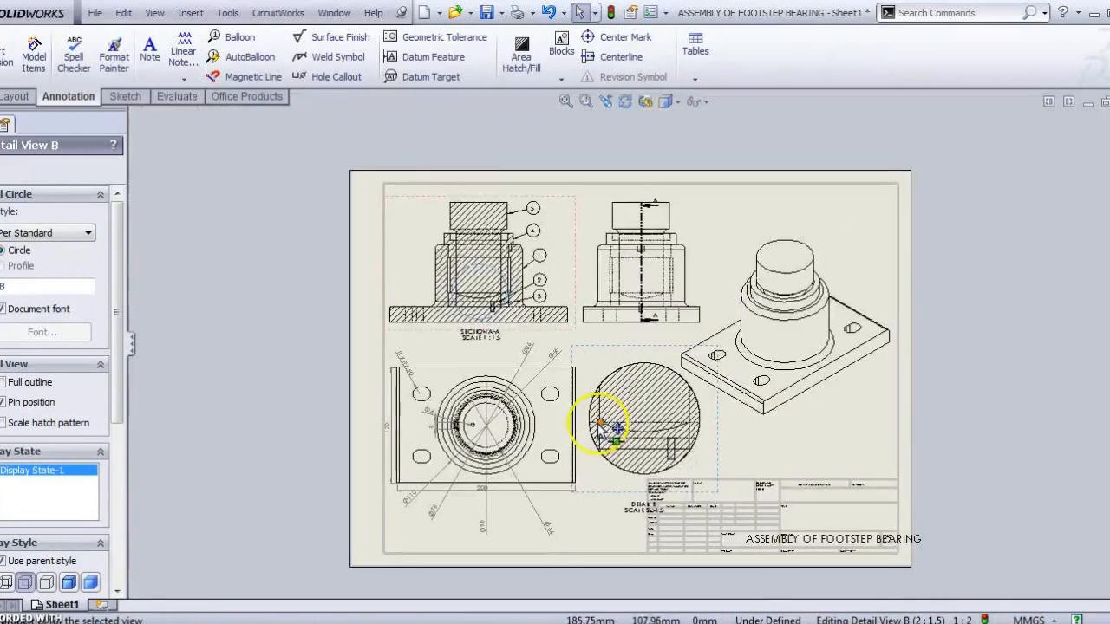
scroll(109, 450, down, 8)
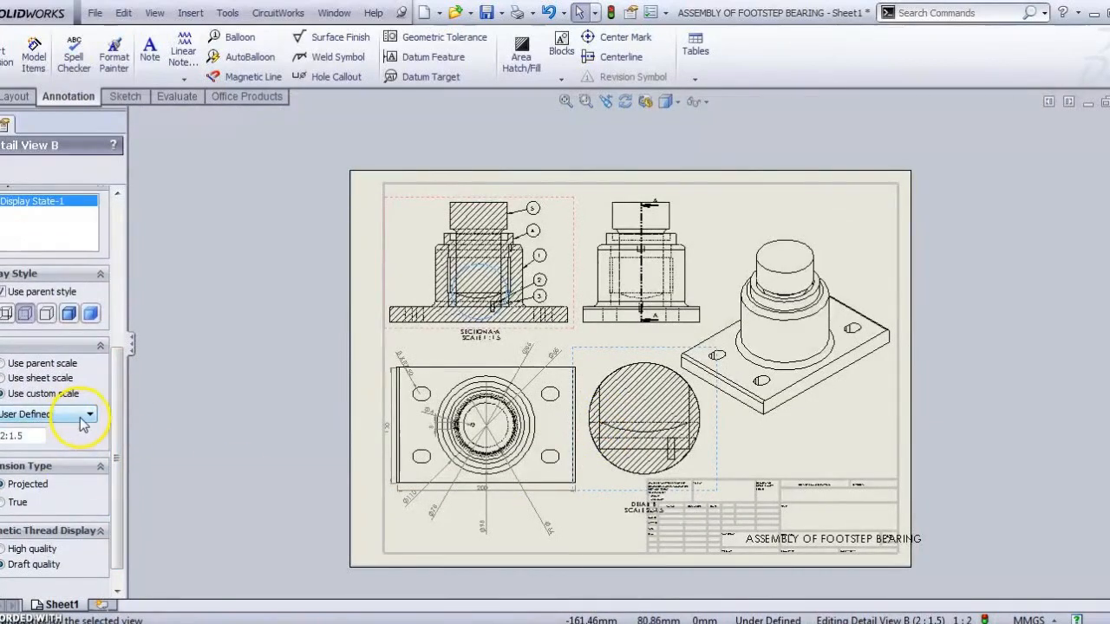
click(86, 416)
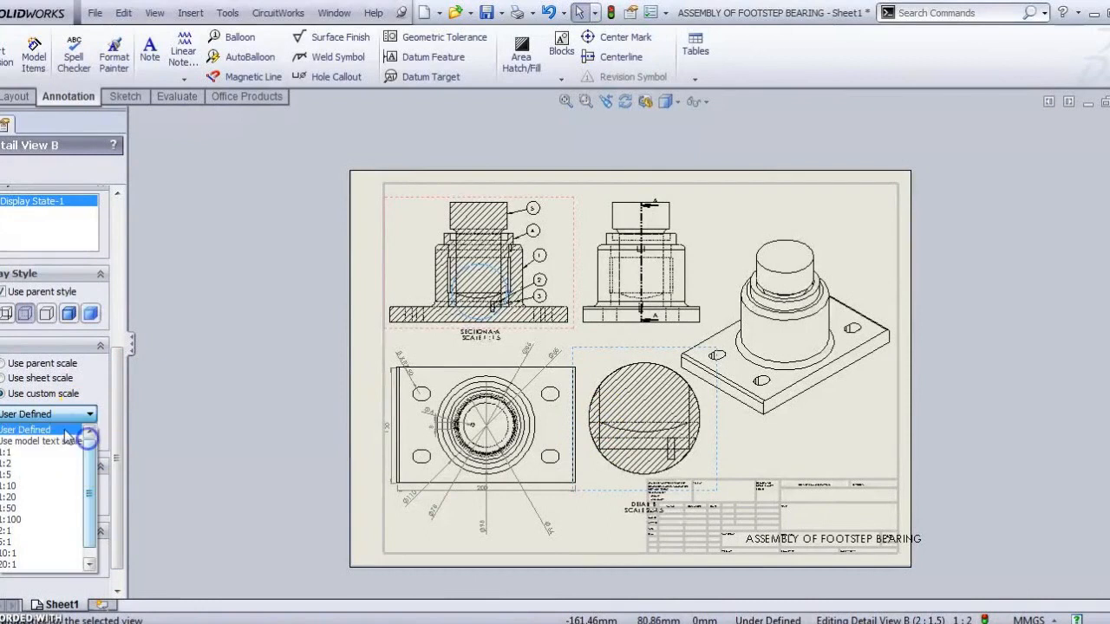
click(65, 430)
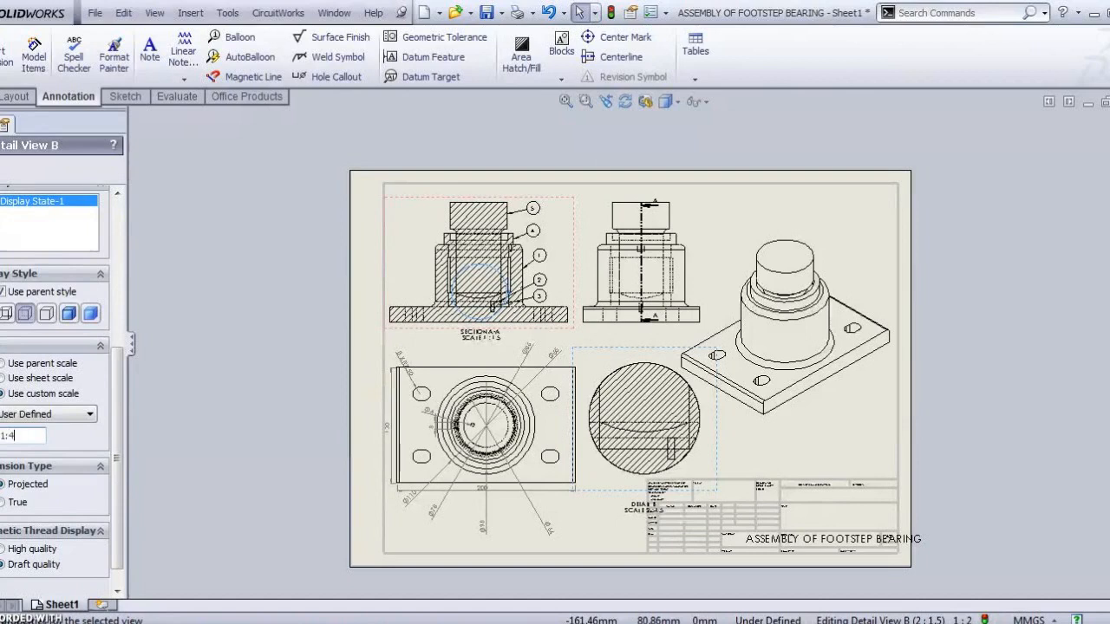
click(5, 162)
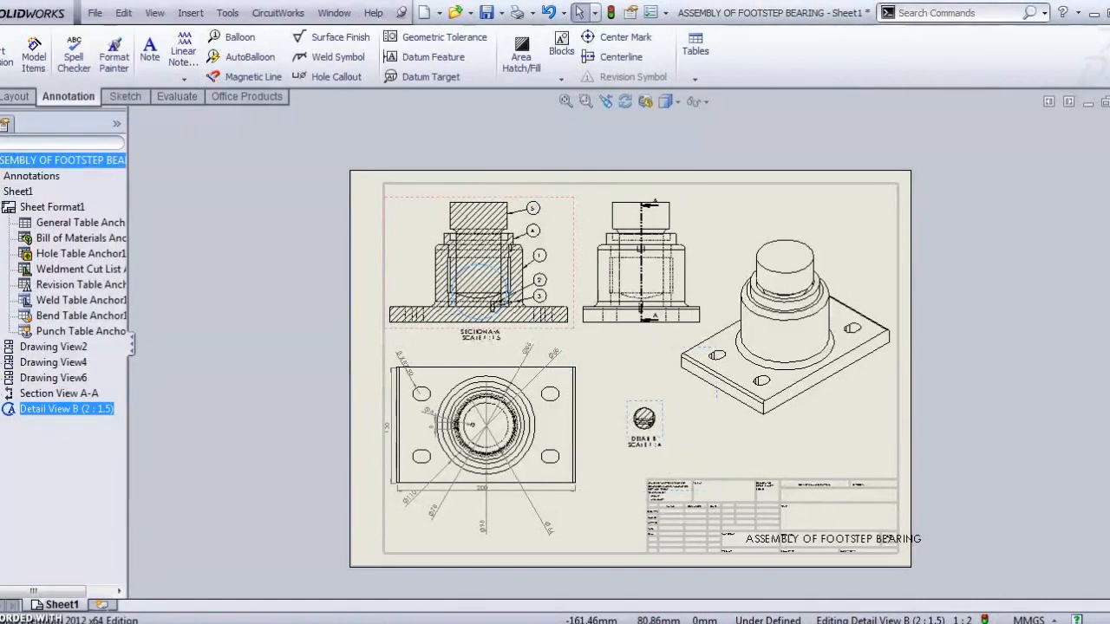
Step: Move Detail B into the gap between the plan view and the isometric view
scroll(645, 403, up, 5)
scroll(649, 388, up, 3)
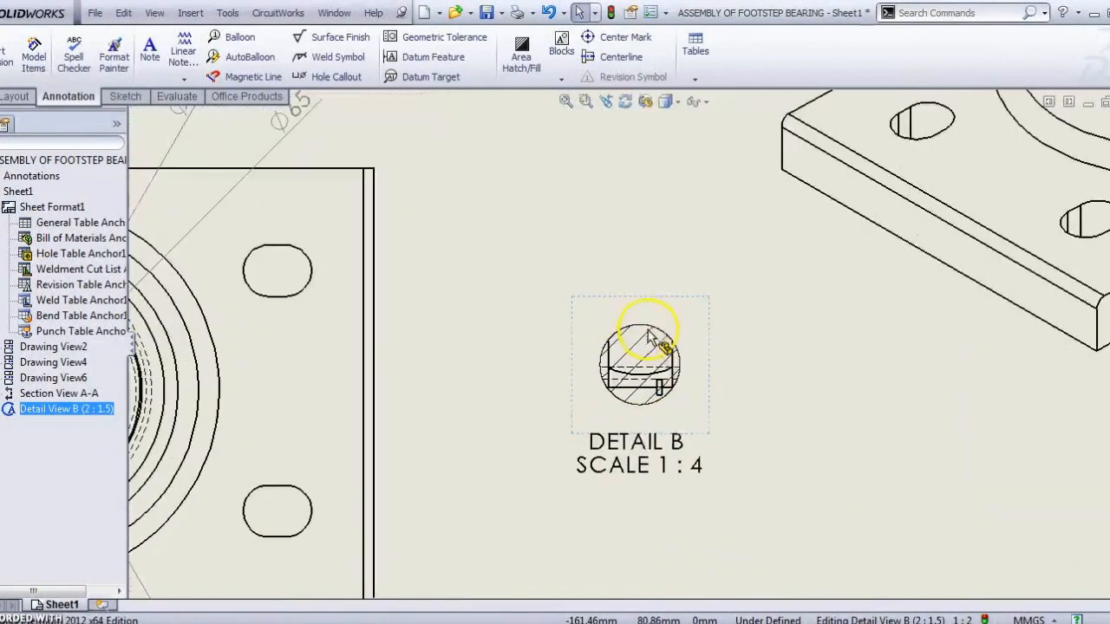
click(644, 293)
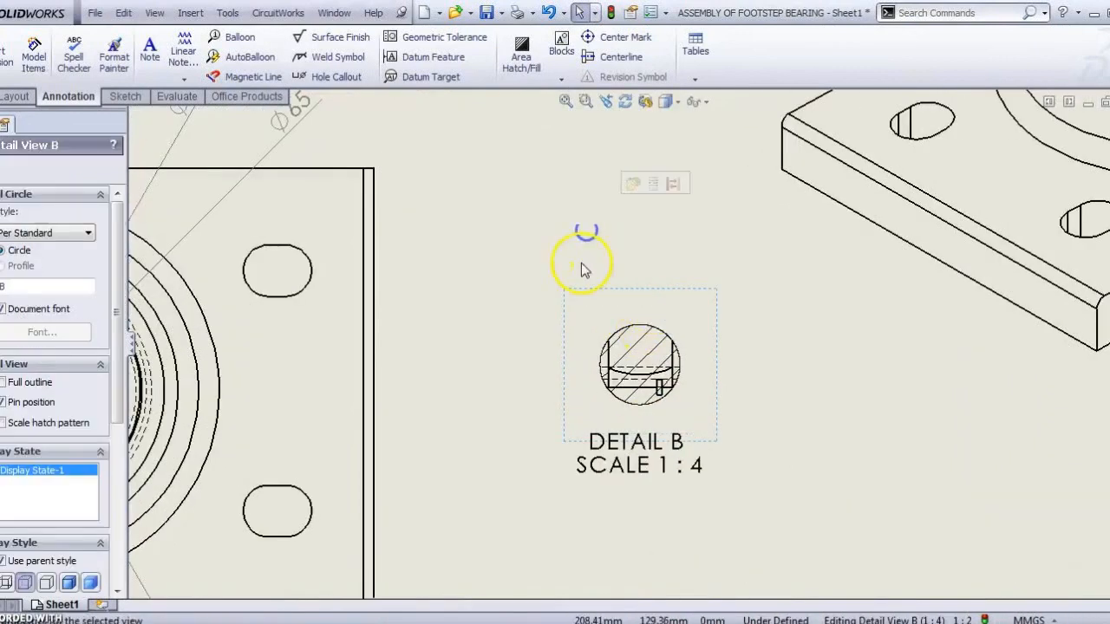
drag(575, 289, 459, 95)
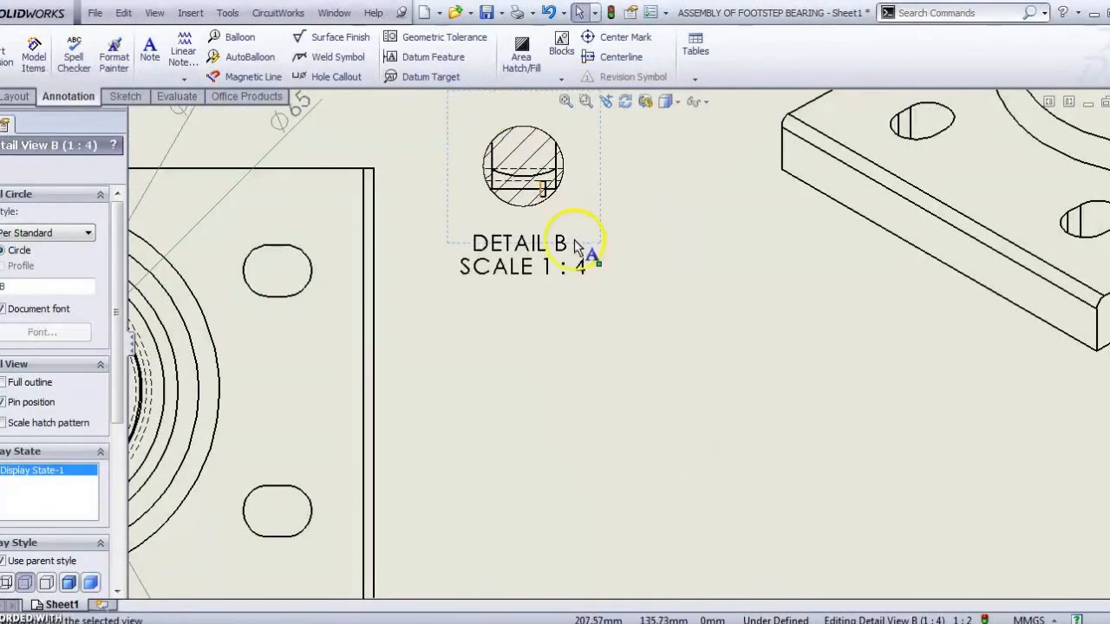
scroll(585, 290, up, 1)
scroll(586, 297, down, 5)
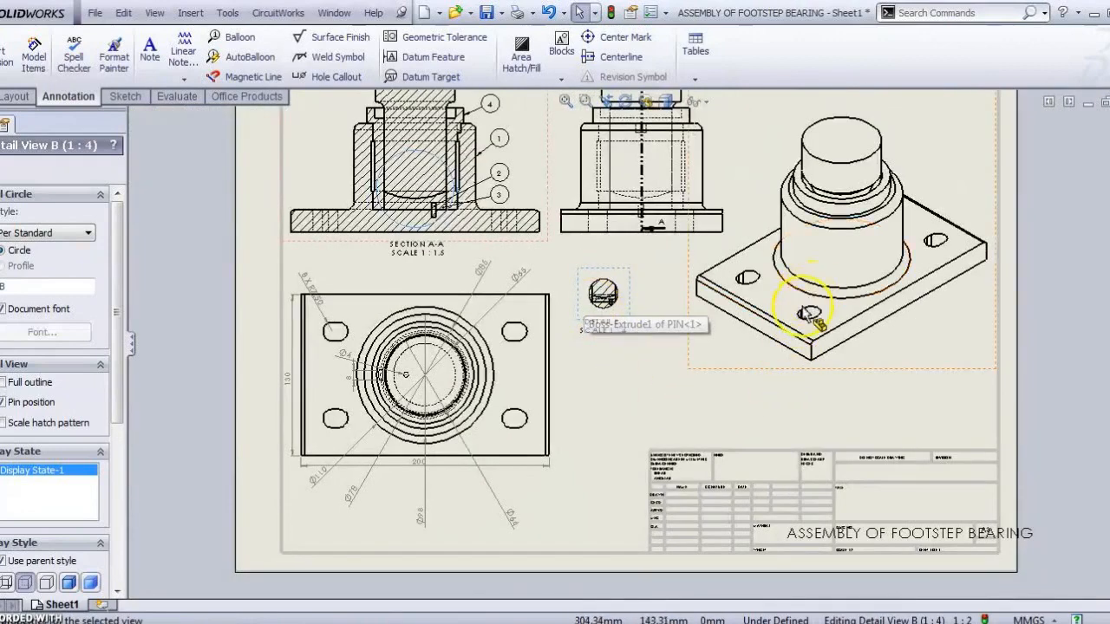
scroll(780, 309, down, 3)
click(737, 275)
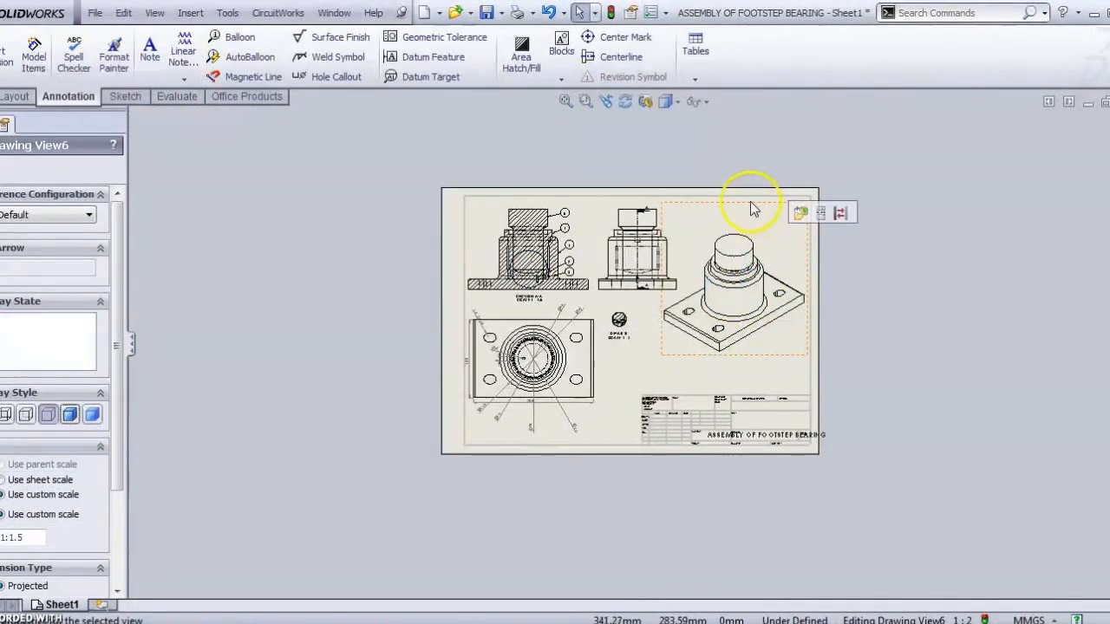
Step: Raise the isometric view toward the top-right and nudge the plan view slightly upward
mouse_move(744, 208)
mouse_down()
mouse_move(754, 168)
mouse_move(751, 191)
mouse_up()
scroll(648, 292, down, 4)
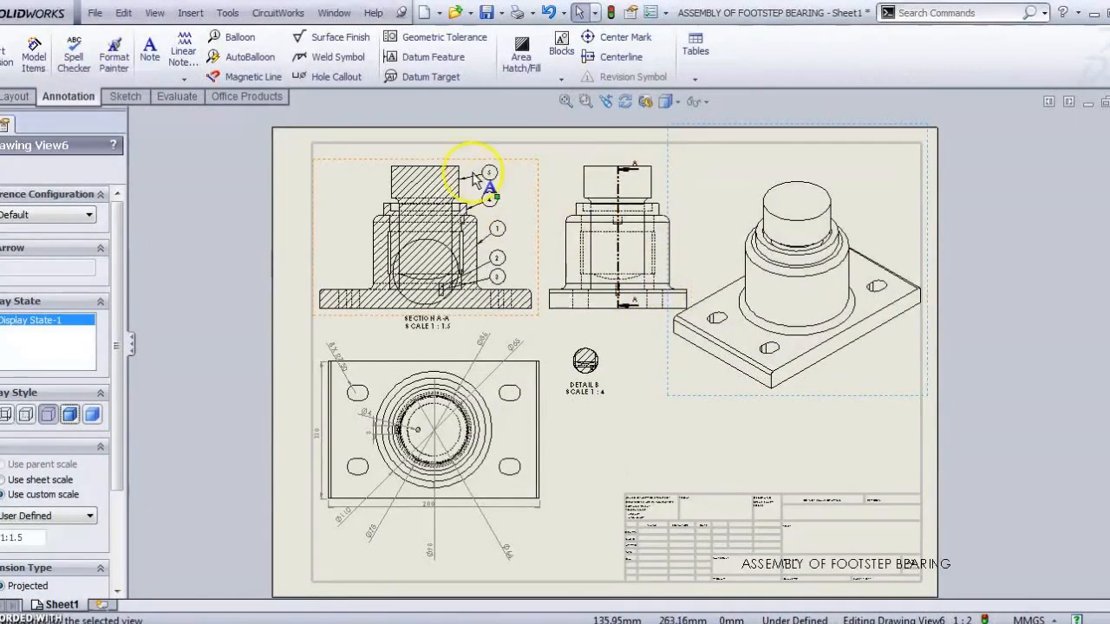
click(457, 167)
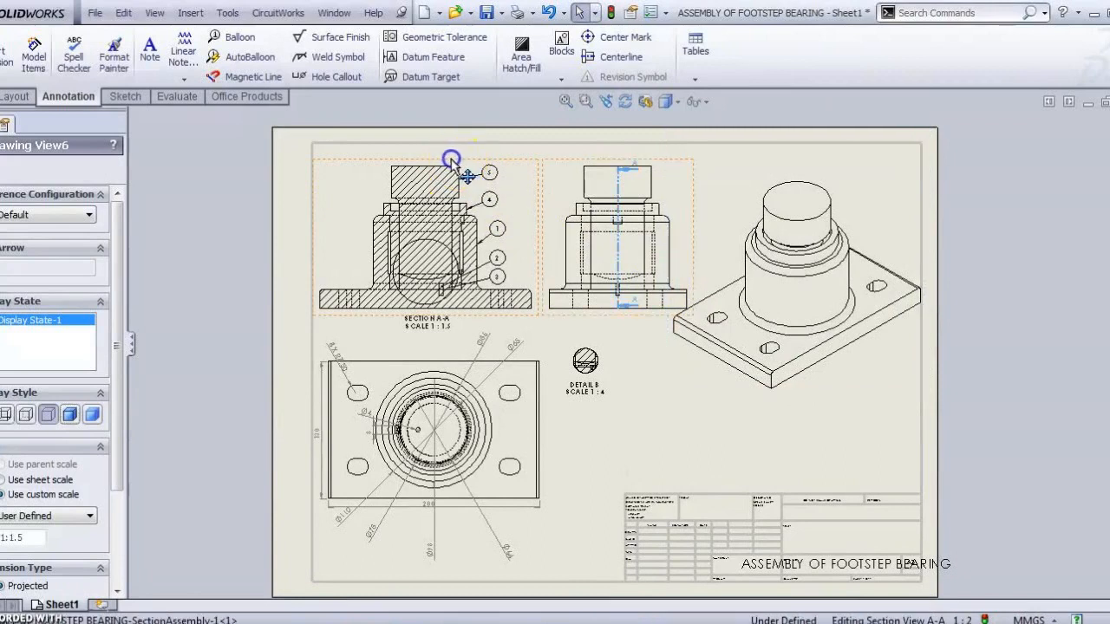
click(567, 164)
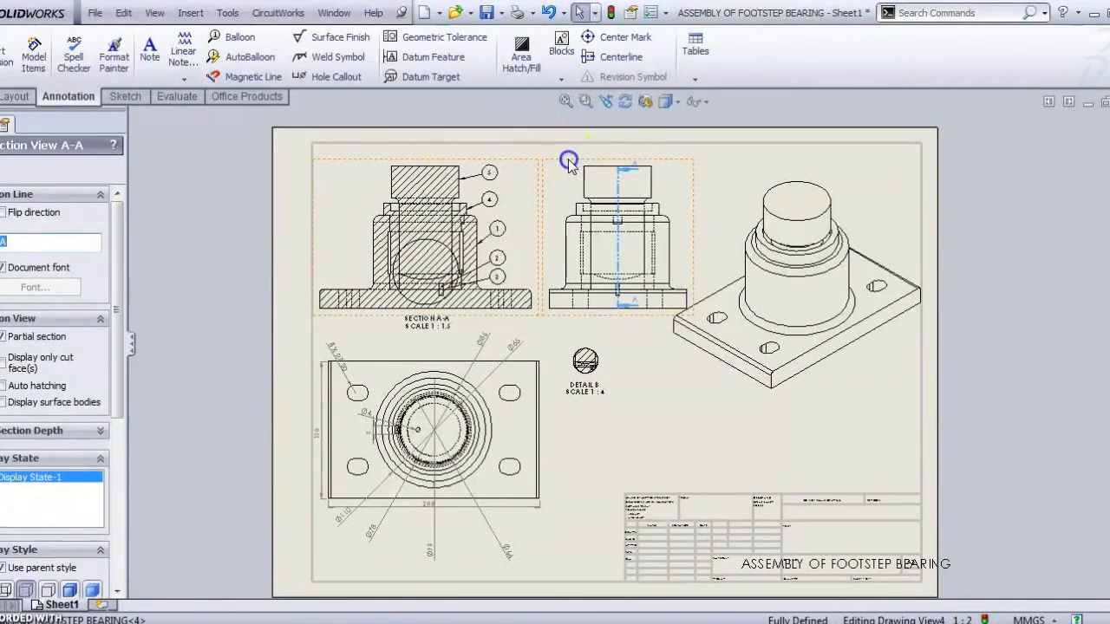
click(439, 336)
drag(440, 336, 438, 349)
click(151, 66)
Step: Place the note 'SECTIONAL F V' above the plan view, just under the Section A-A caption
scroll(434, 286, up, 3)
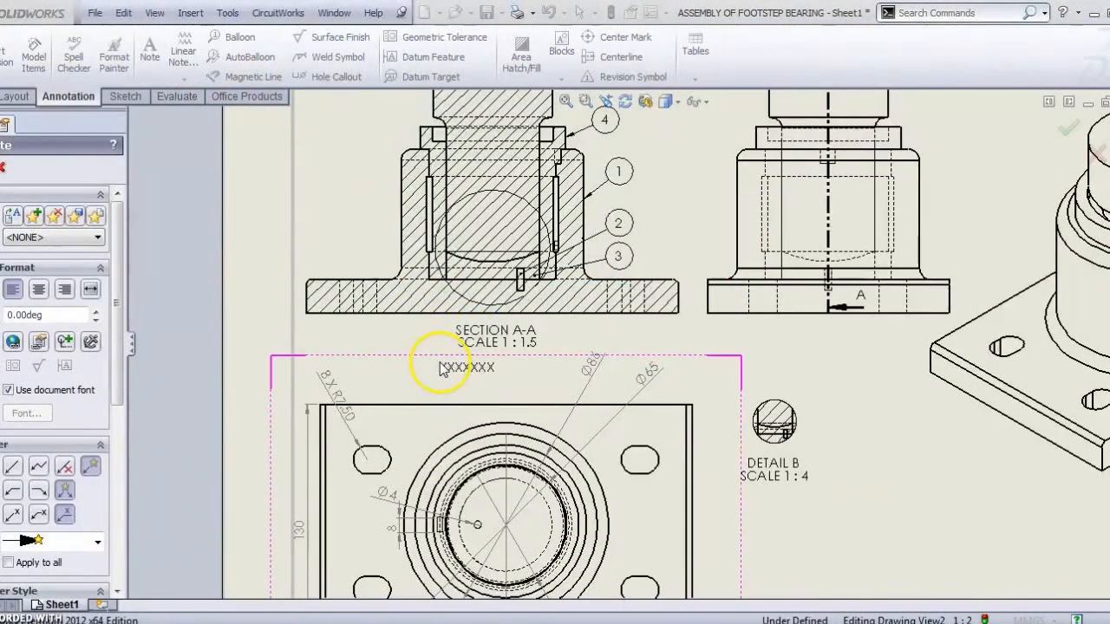
click(441, 371)
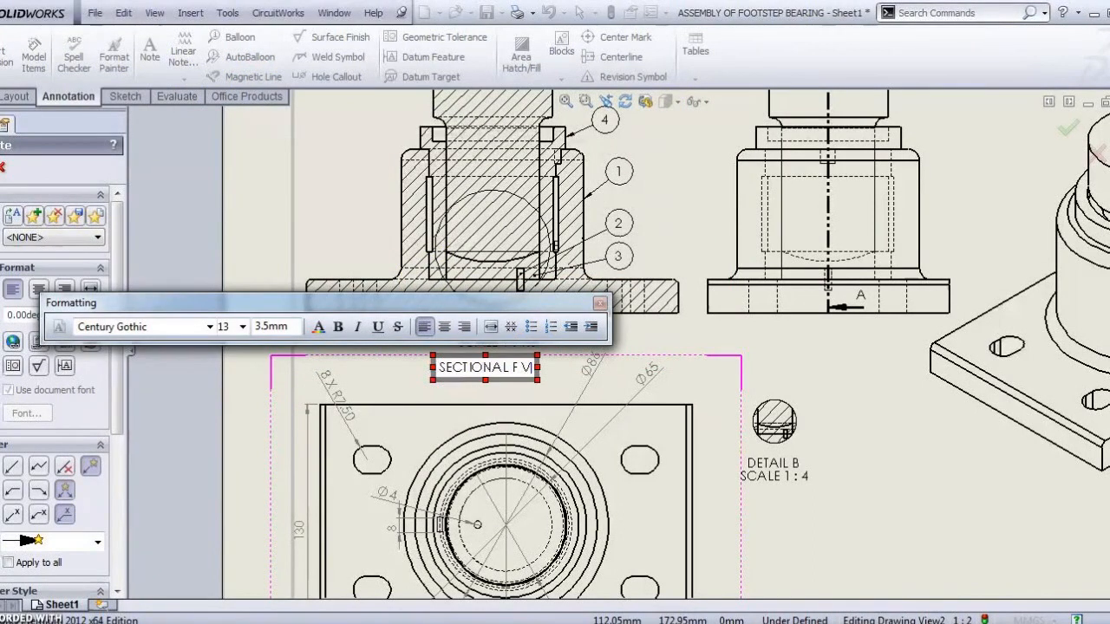
click(841, 376)
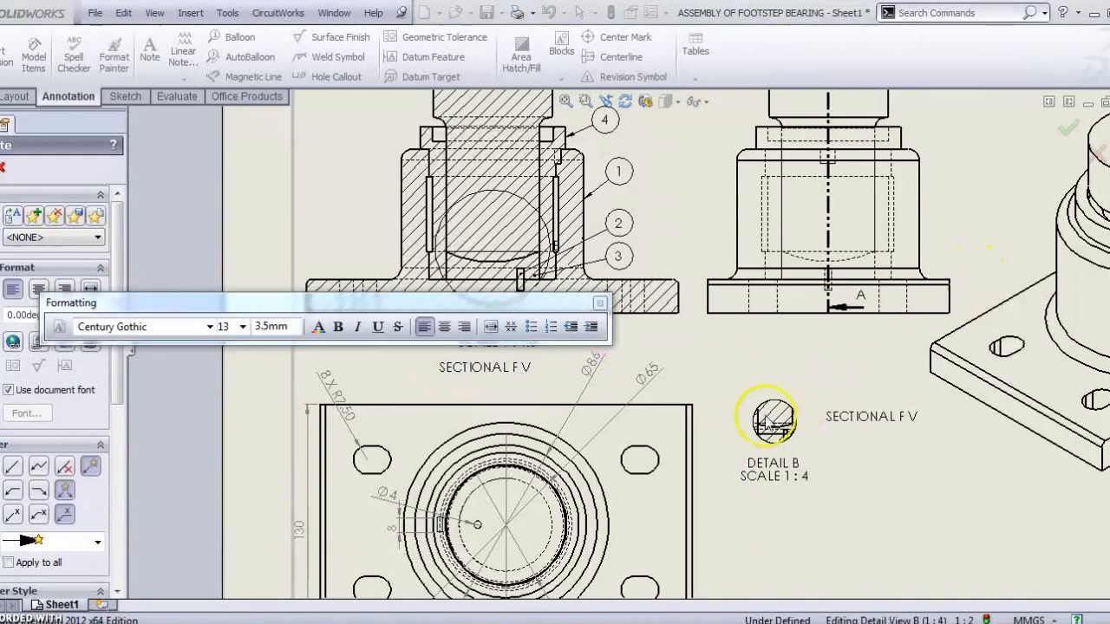
scroll(663, 401, up, 2)
scroll(458, 384, down, 2)
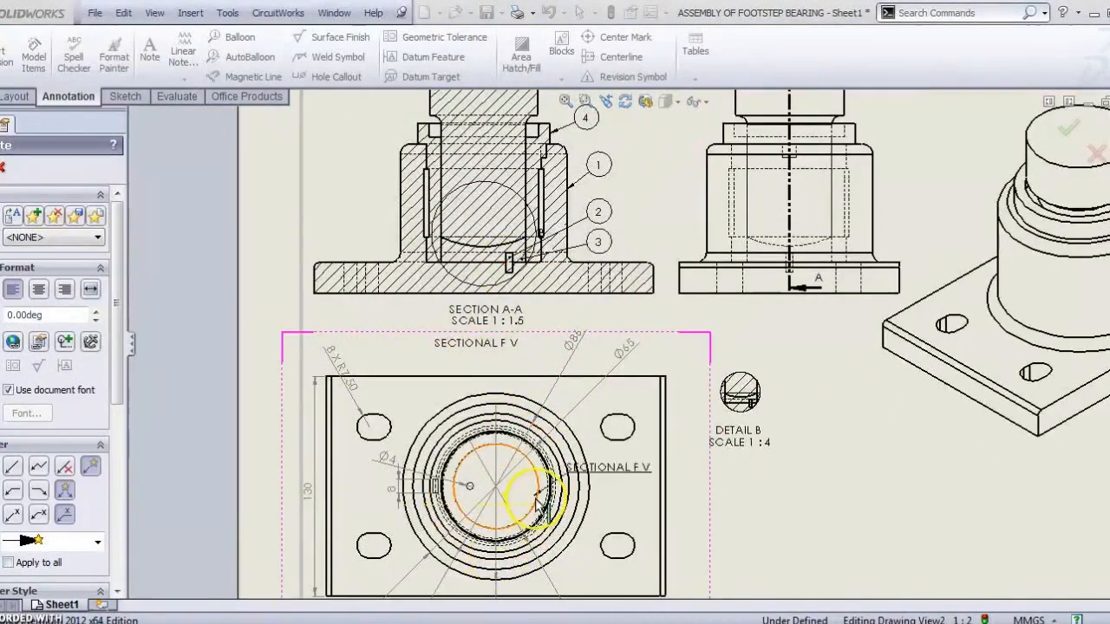
scroll(529, 460, down, 3)
scroll(538, 501, down, 1)
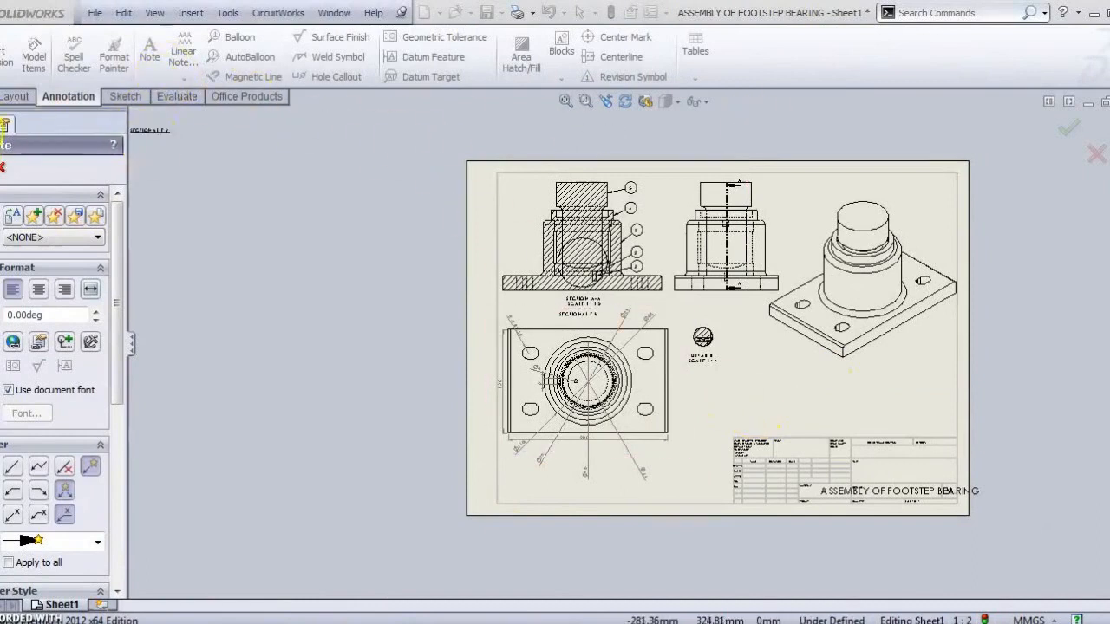
Step: Insert a bill of materials from the plan view, listing Body, PIN, DISC, BUSH and SHAFT above the title block
key(Escape)
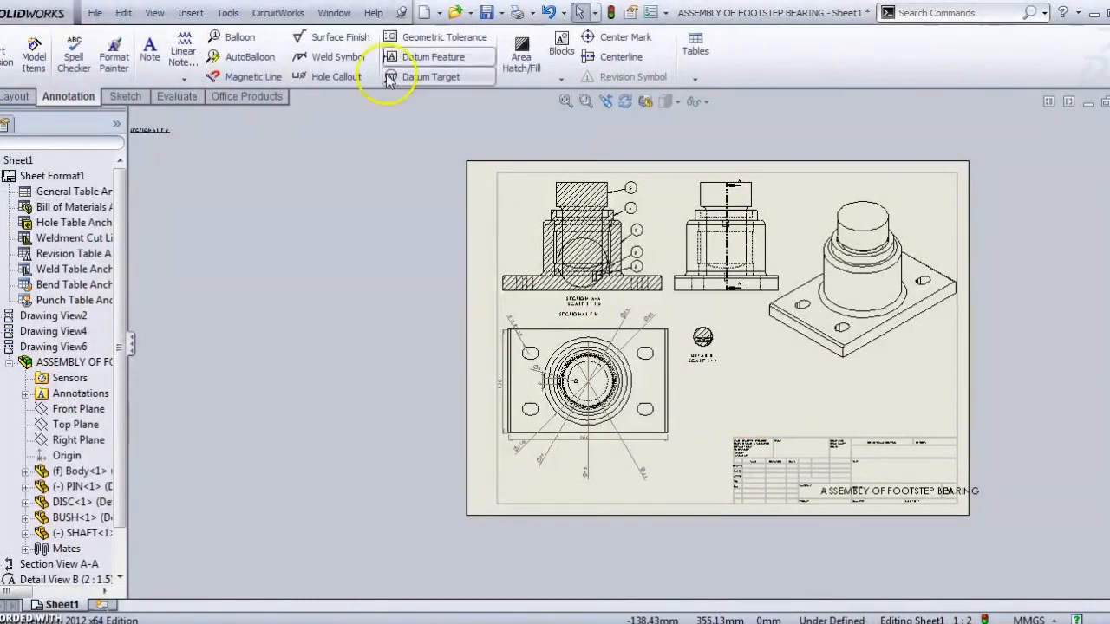
click(695, 50)
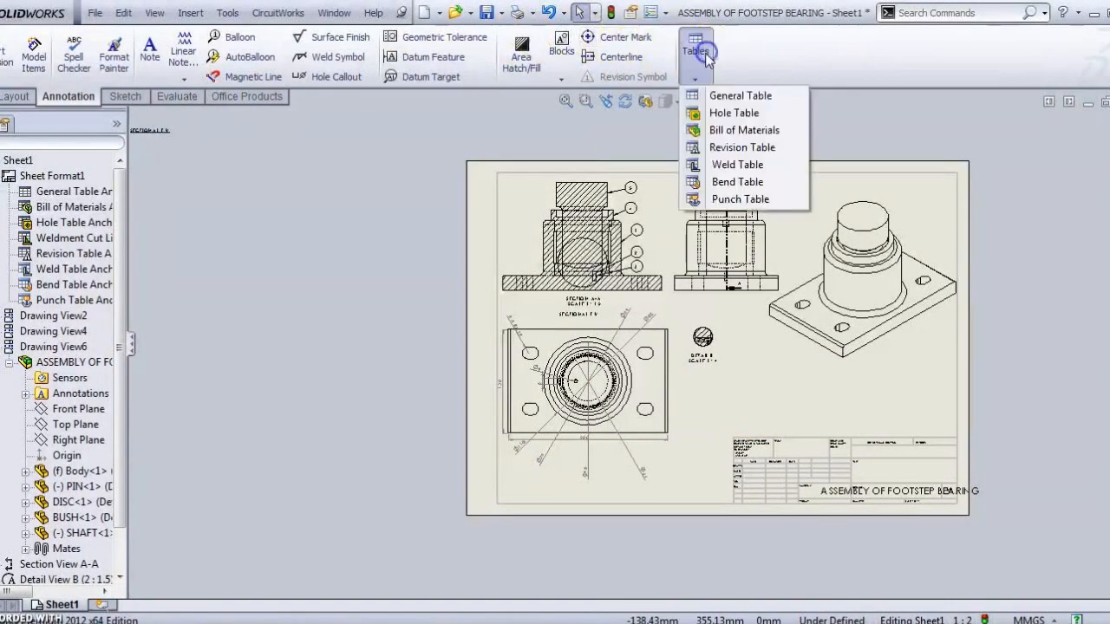
click(732, 132)
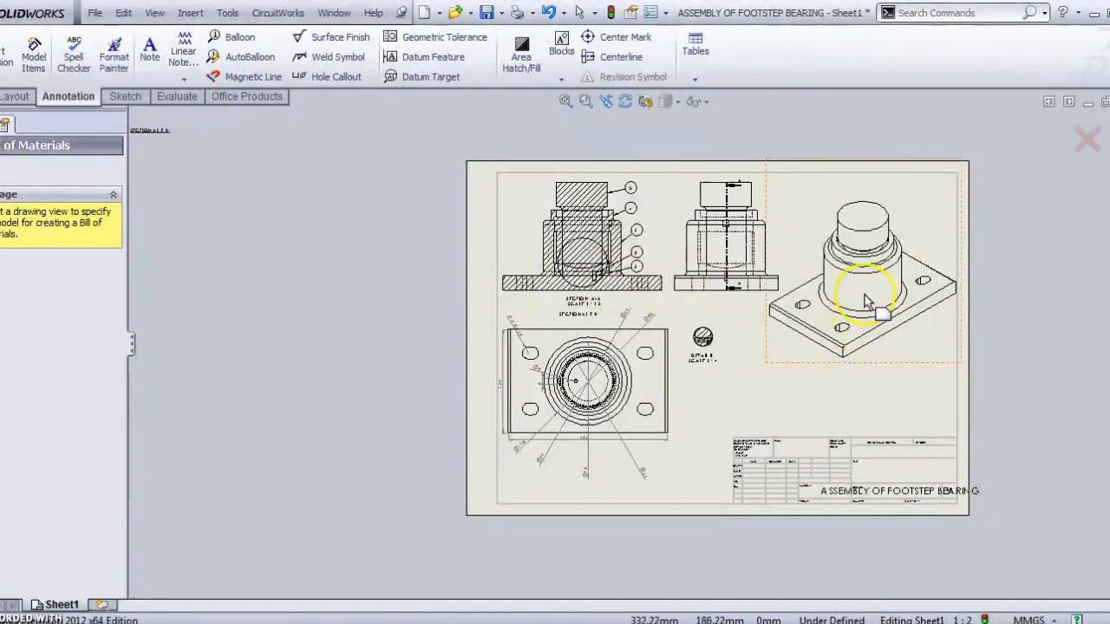
click(680, 390)
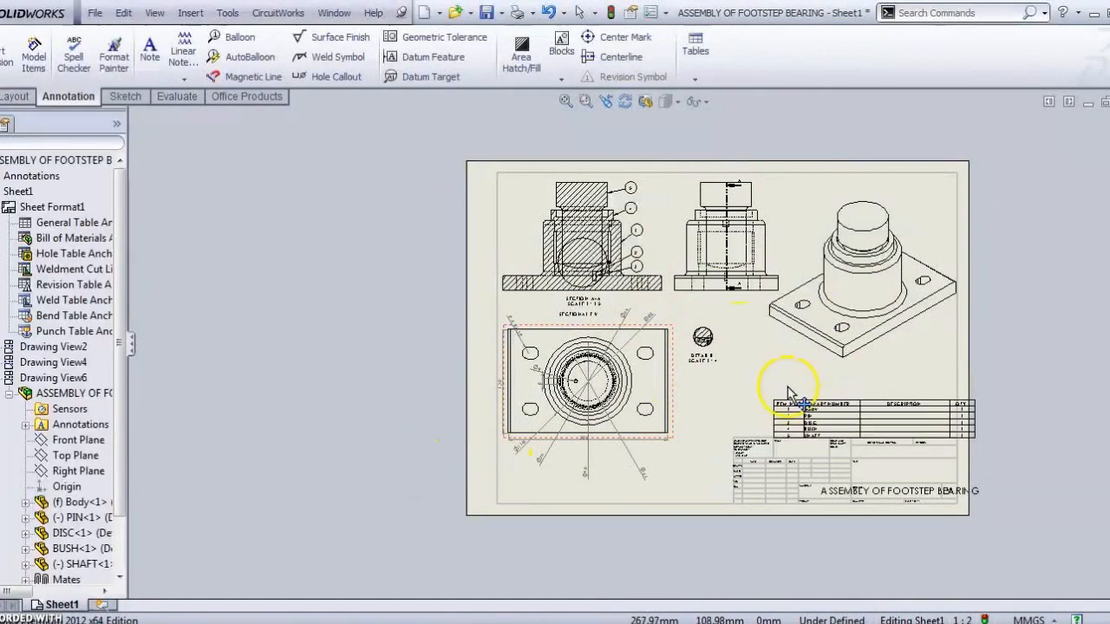
click(756, 382)
scroll(878, 395, down, 6)
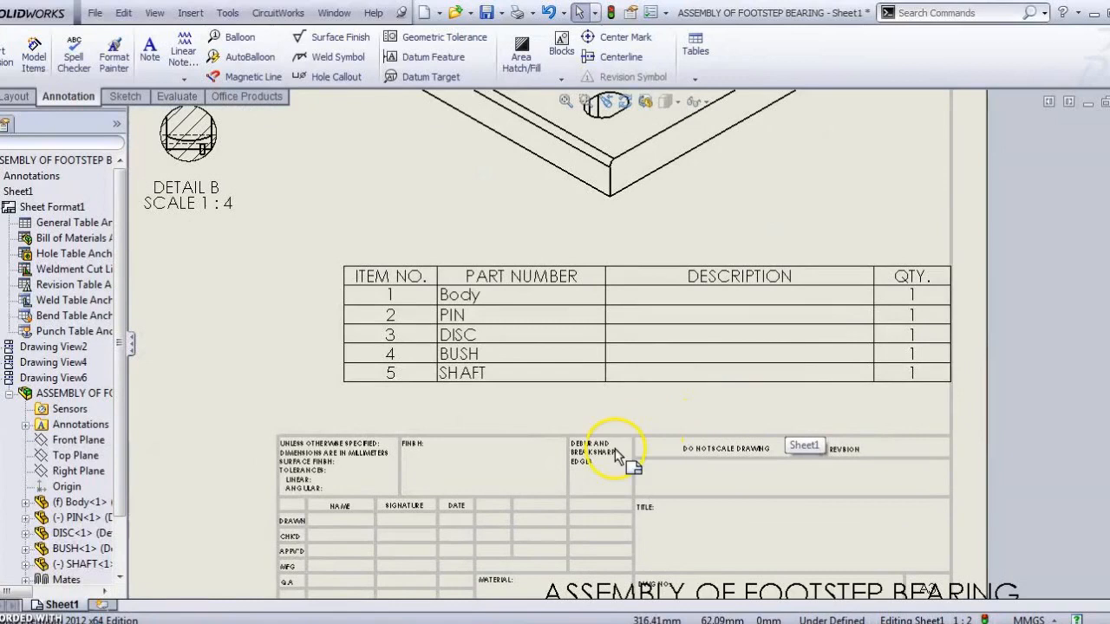
Step: Enter CAST IRON in the Body row's DESCRIPTION cell, keeping the link
click(568, 375)
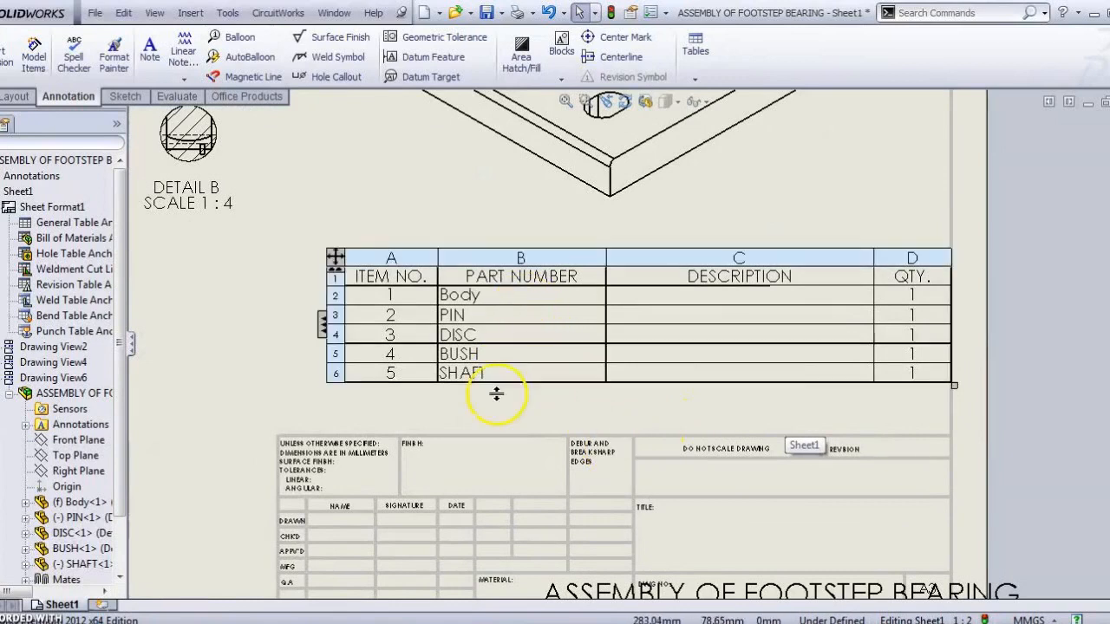
double_click(699, 303)
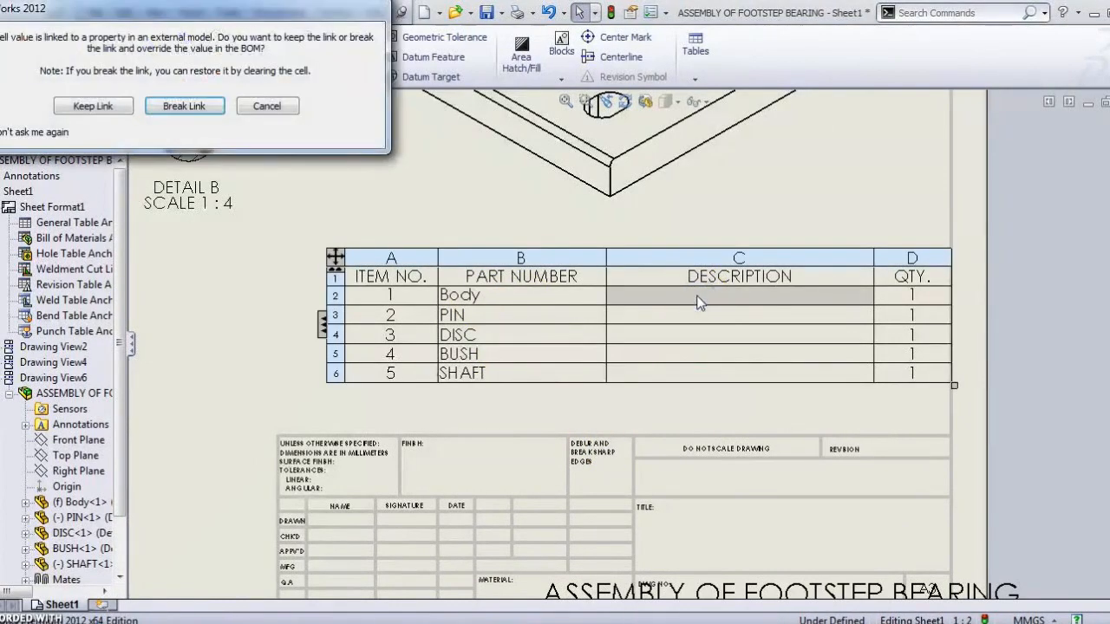
click(97, 107)
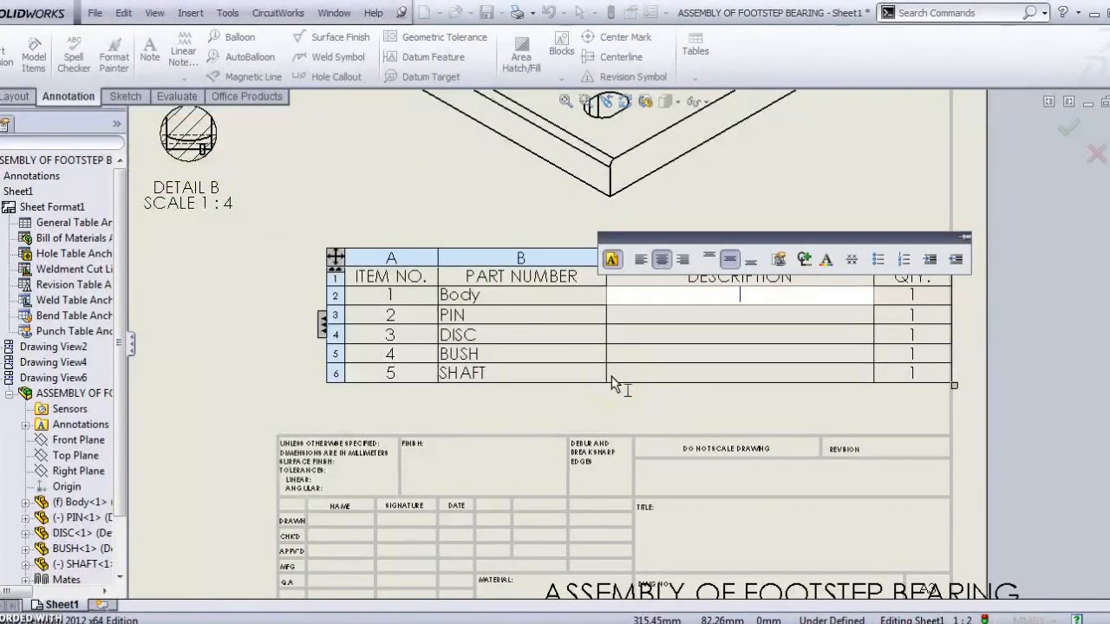
text(C)
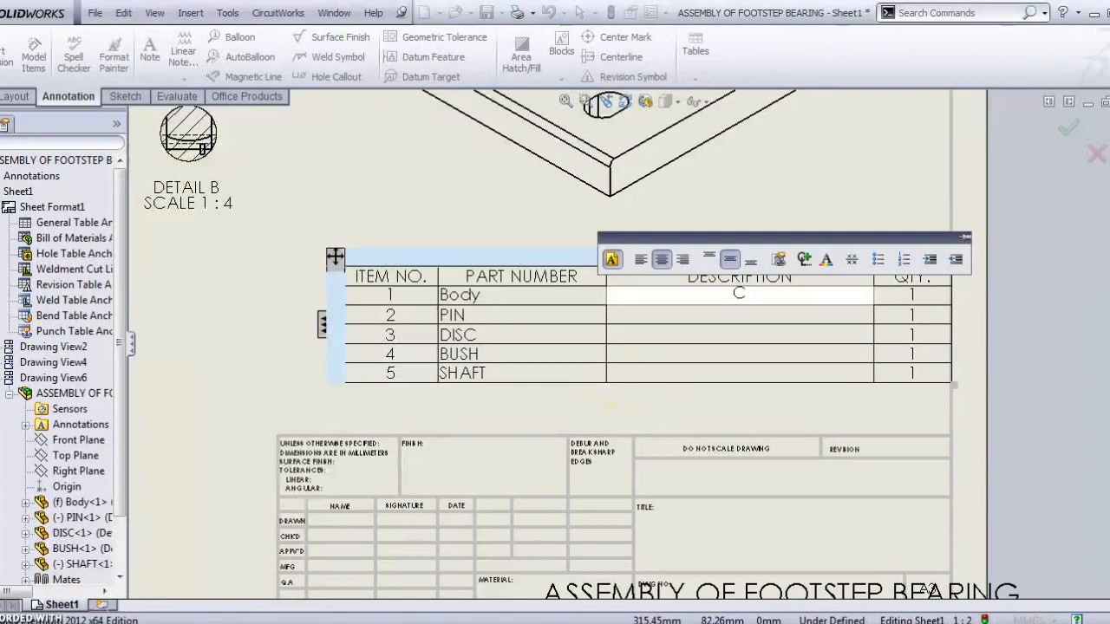
text(AST IRON)
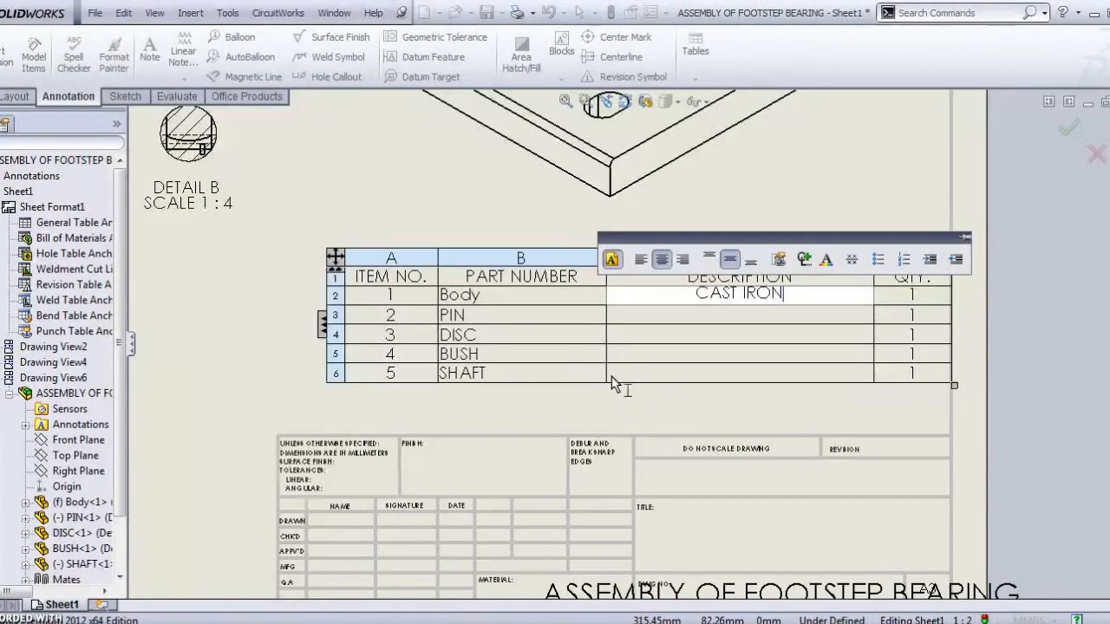
click(830, 173)
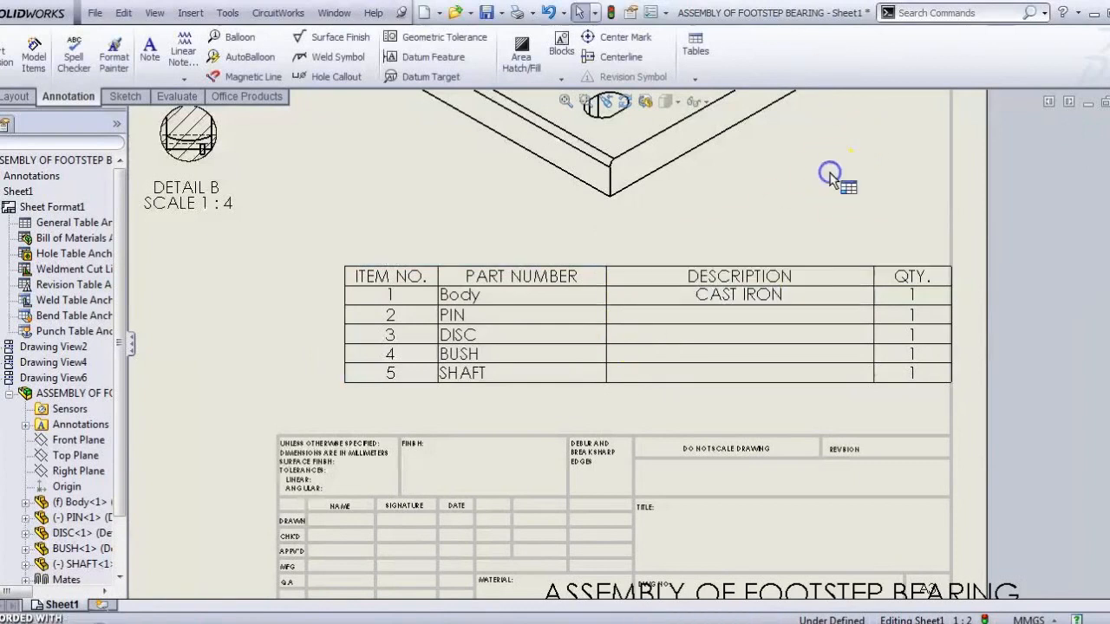
click(771, 352)
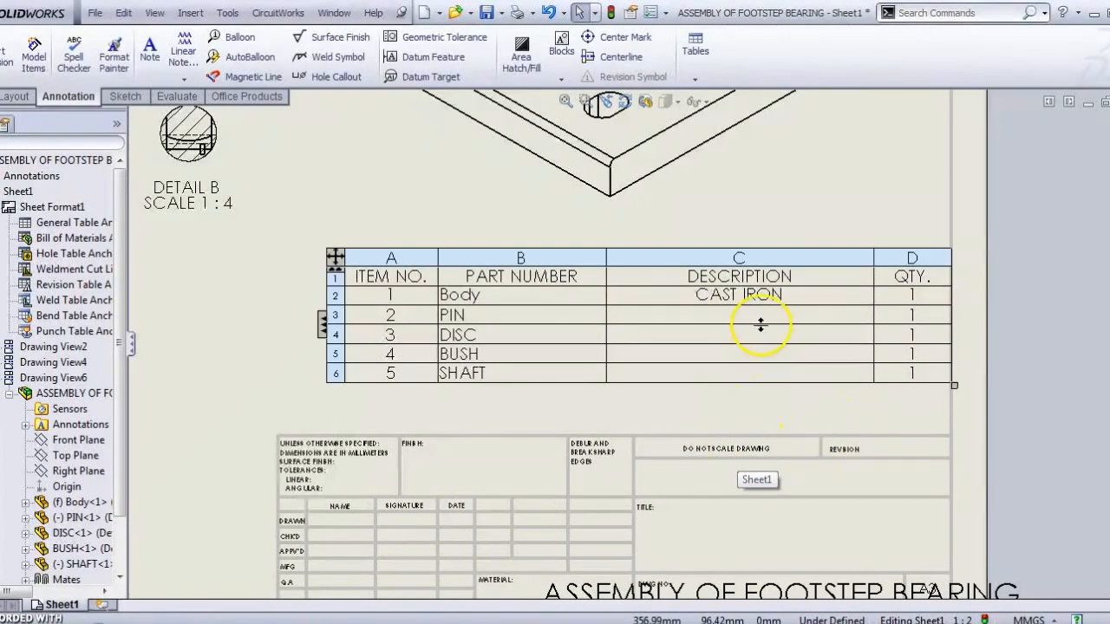
scroll(712, 418, up, 8)
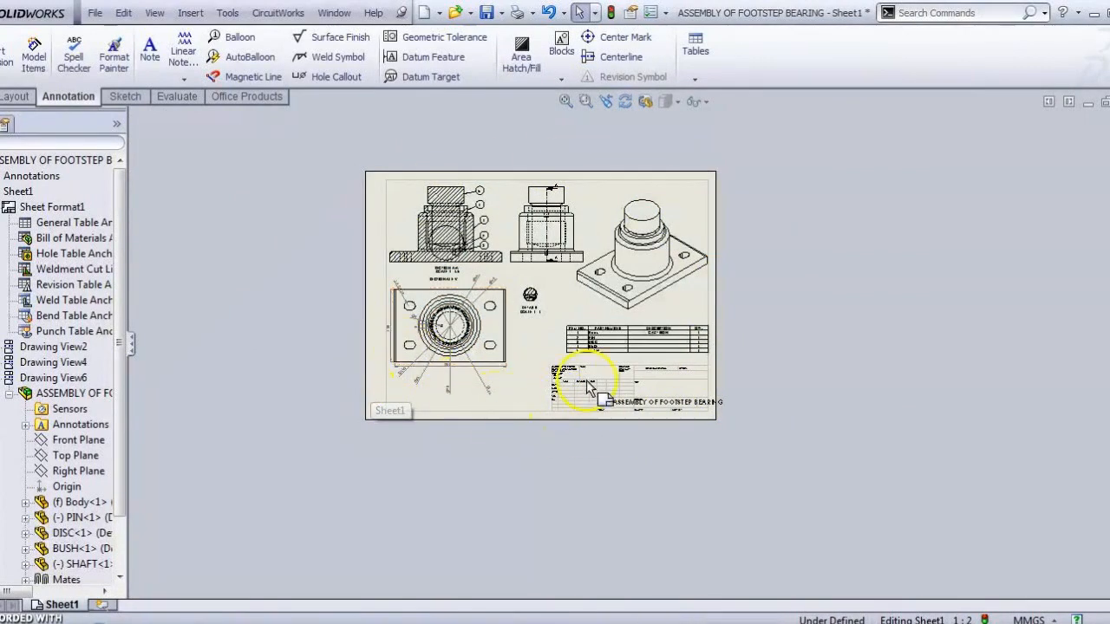
scroll(581, 384, down, 3)
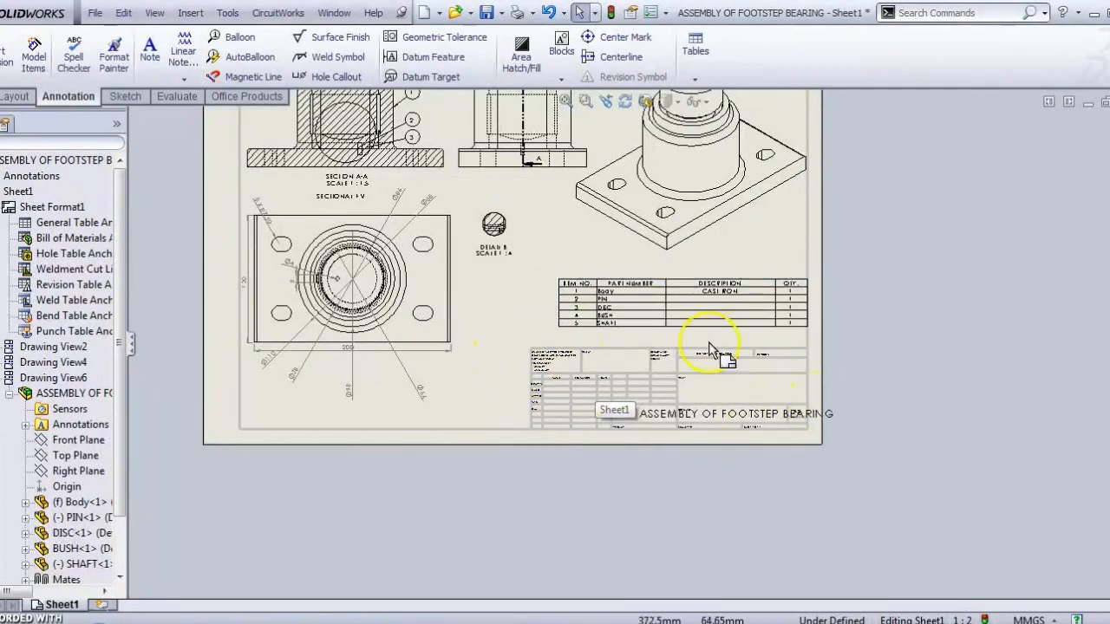
scroll(745, 429, down, 3)
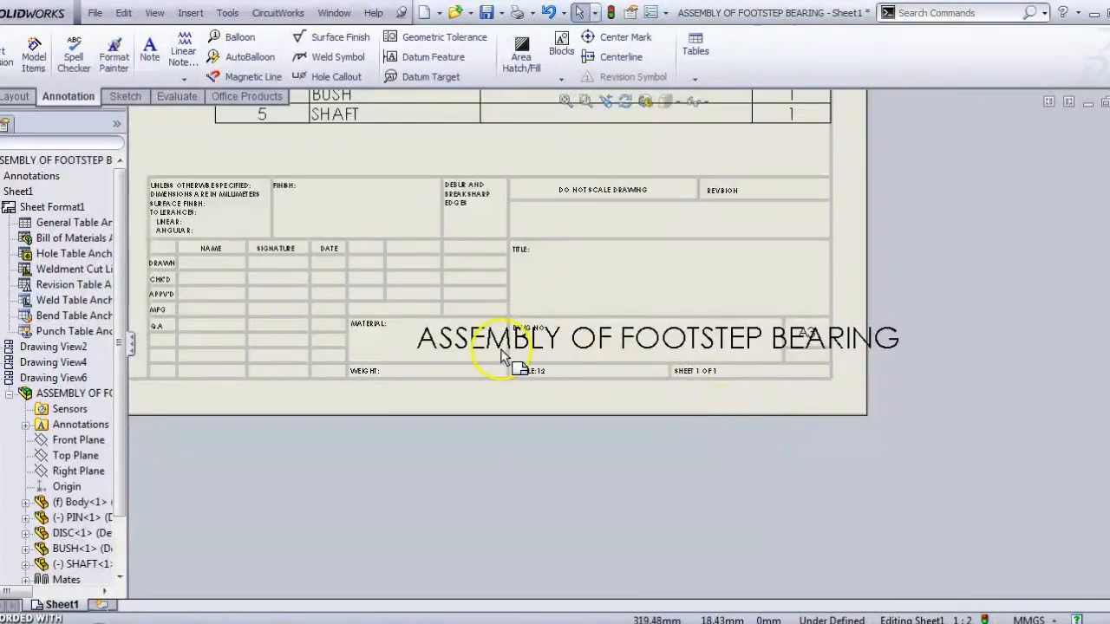
scroll(659, 389, up, 5)
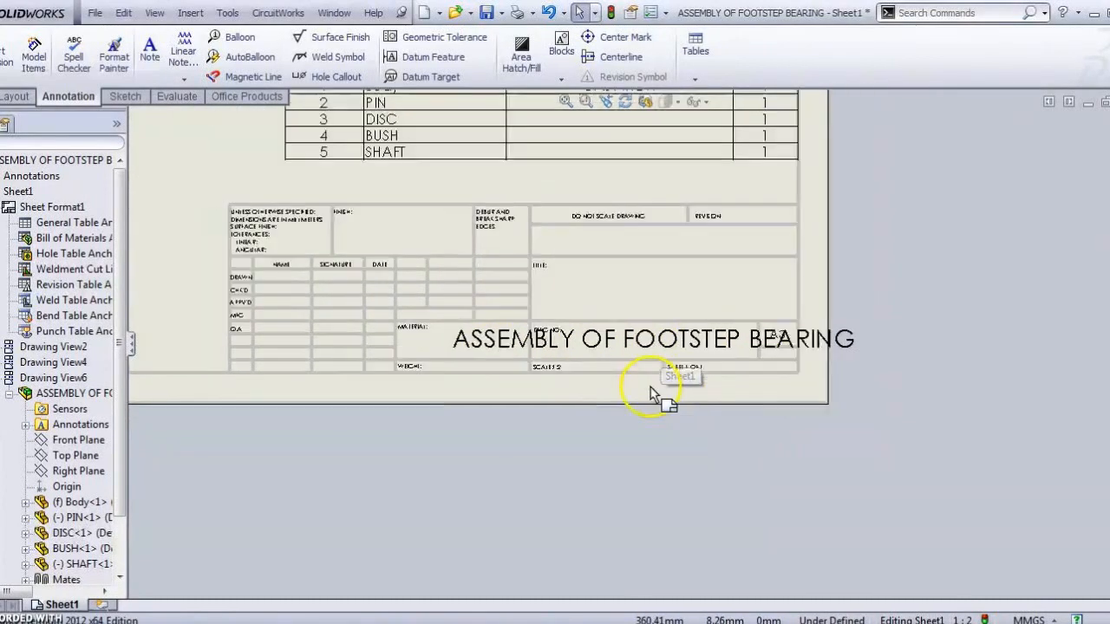
key(f)
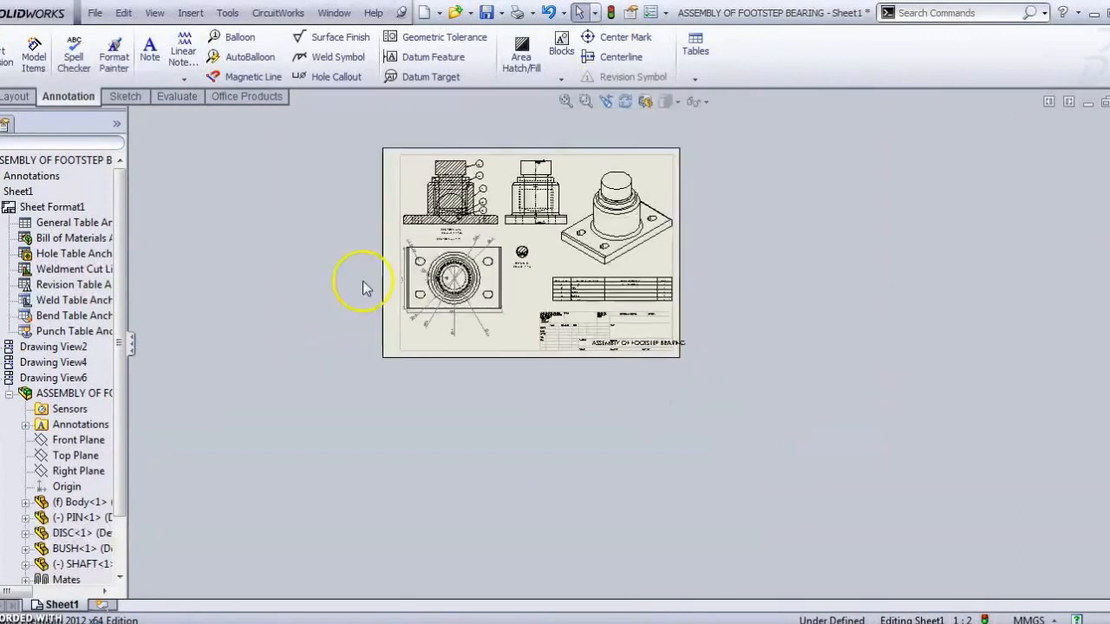